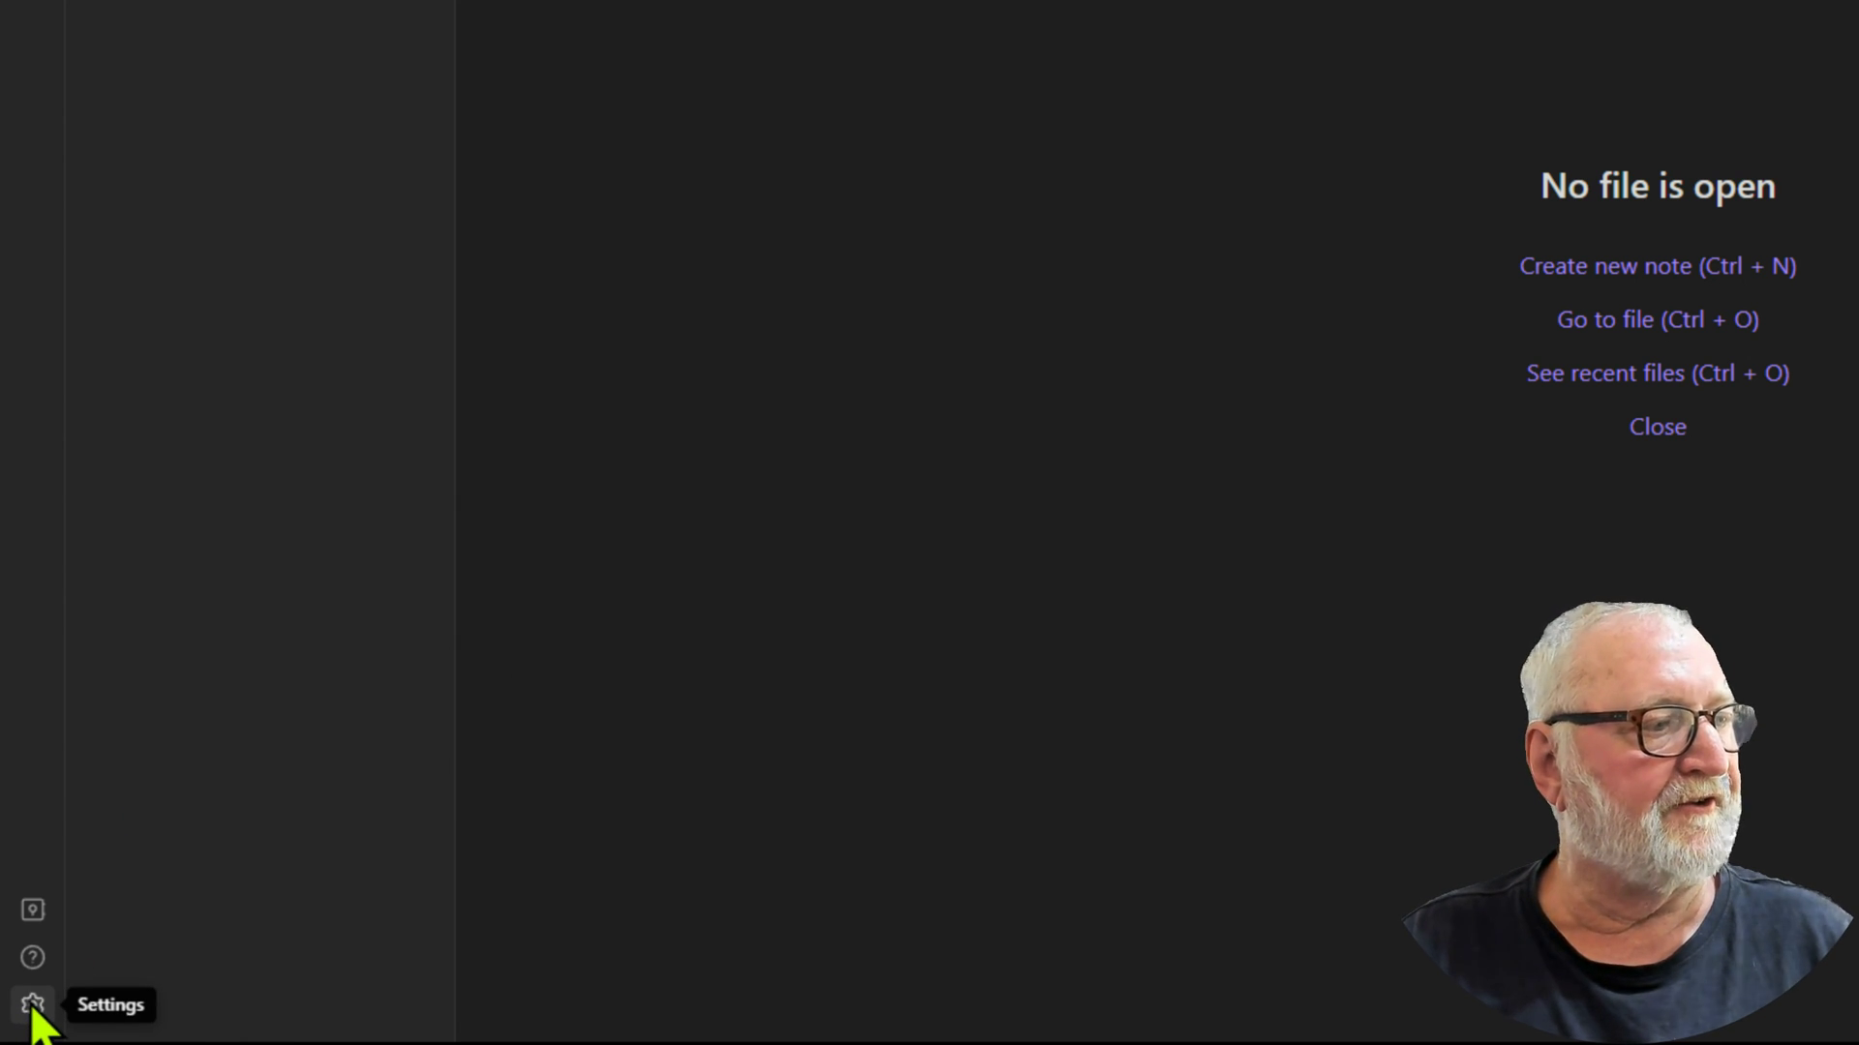
Search community plugins for 'kanban', then install and enable the Kanban plugin.
left_click(30, 1012)
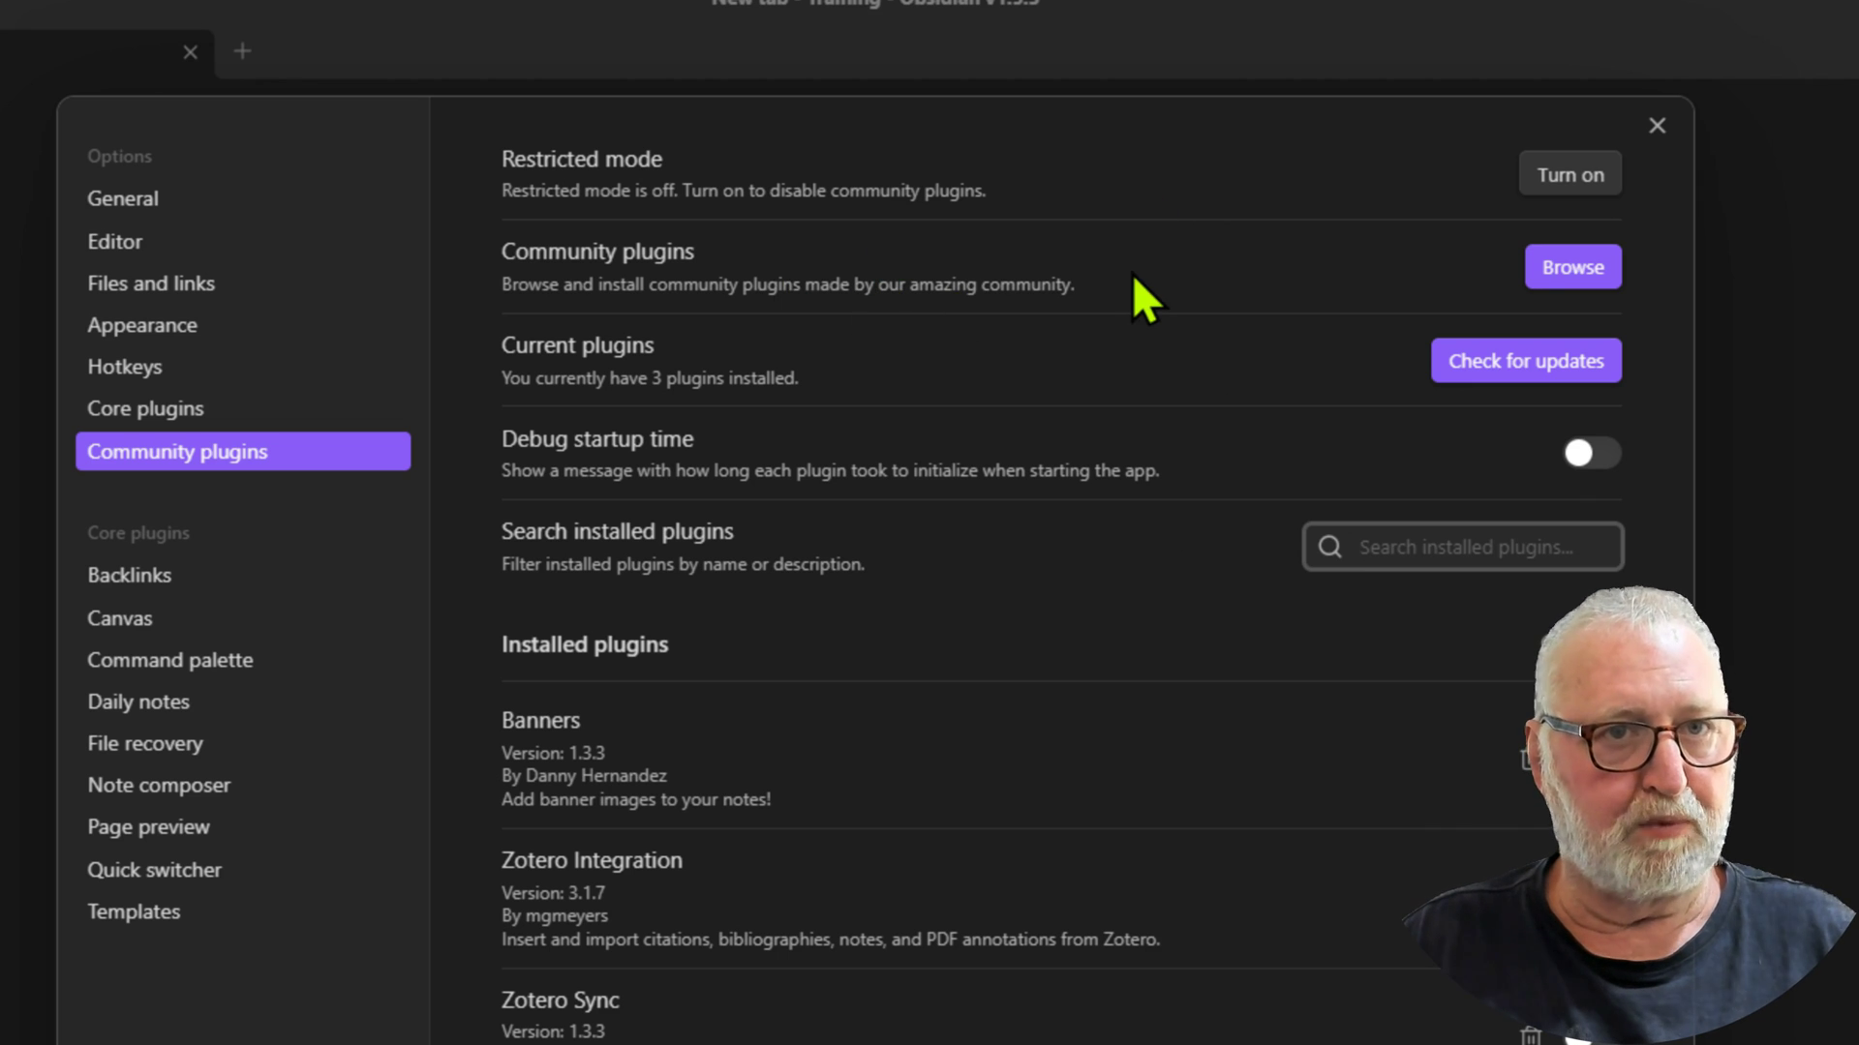
left_click(1574, 269)
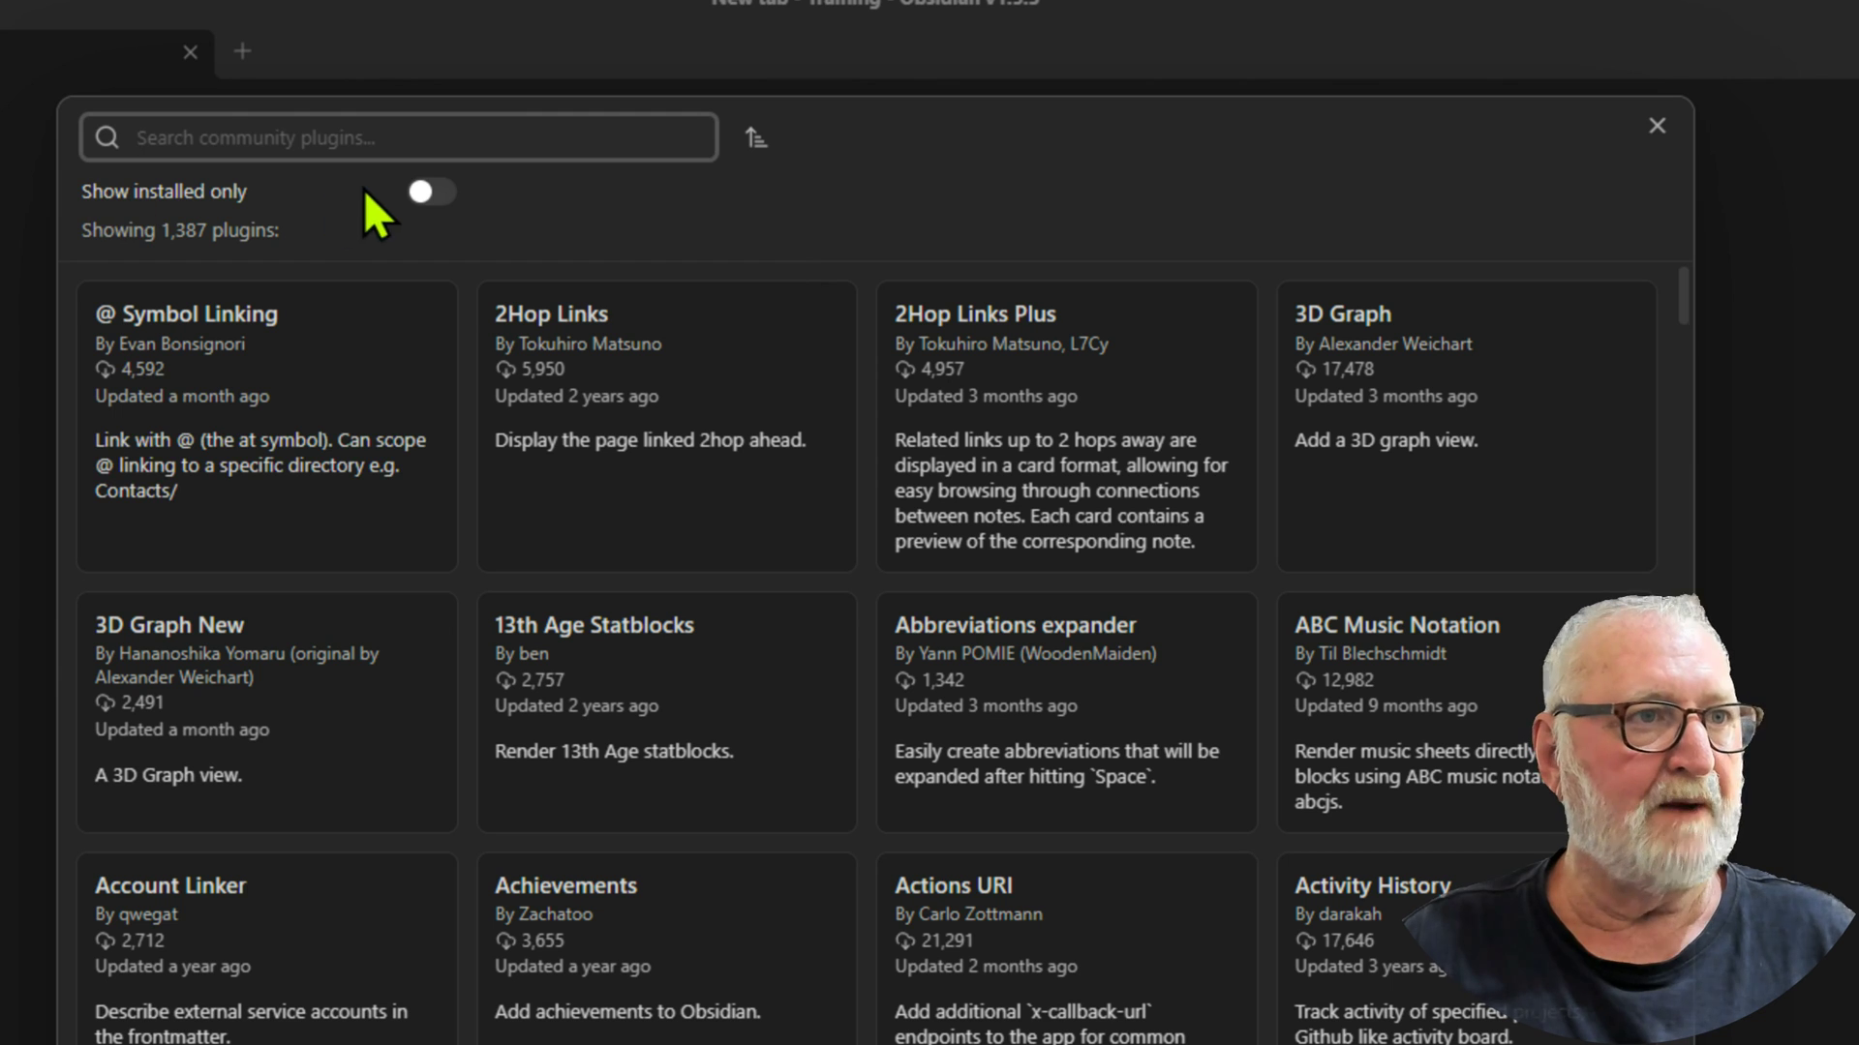
type("kanban")
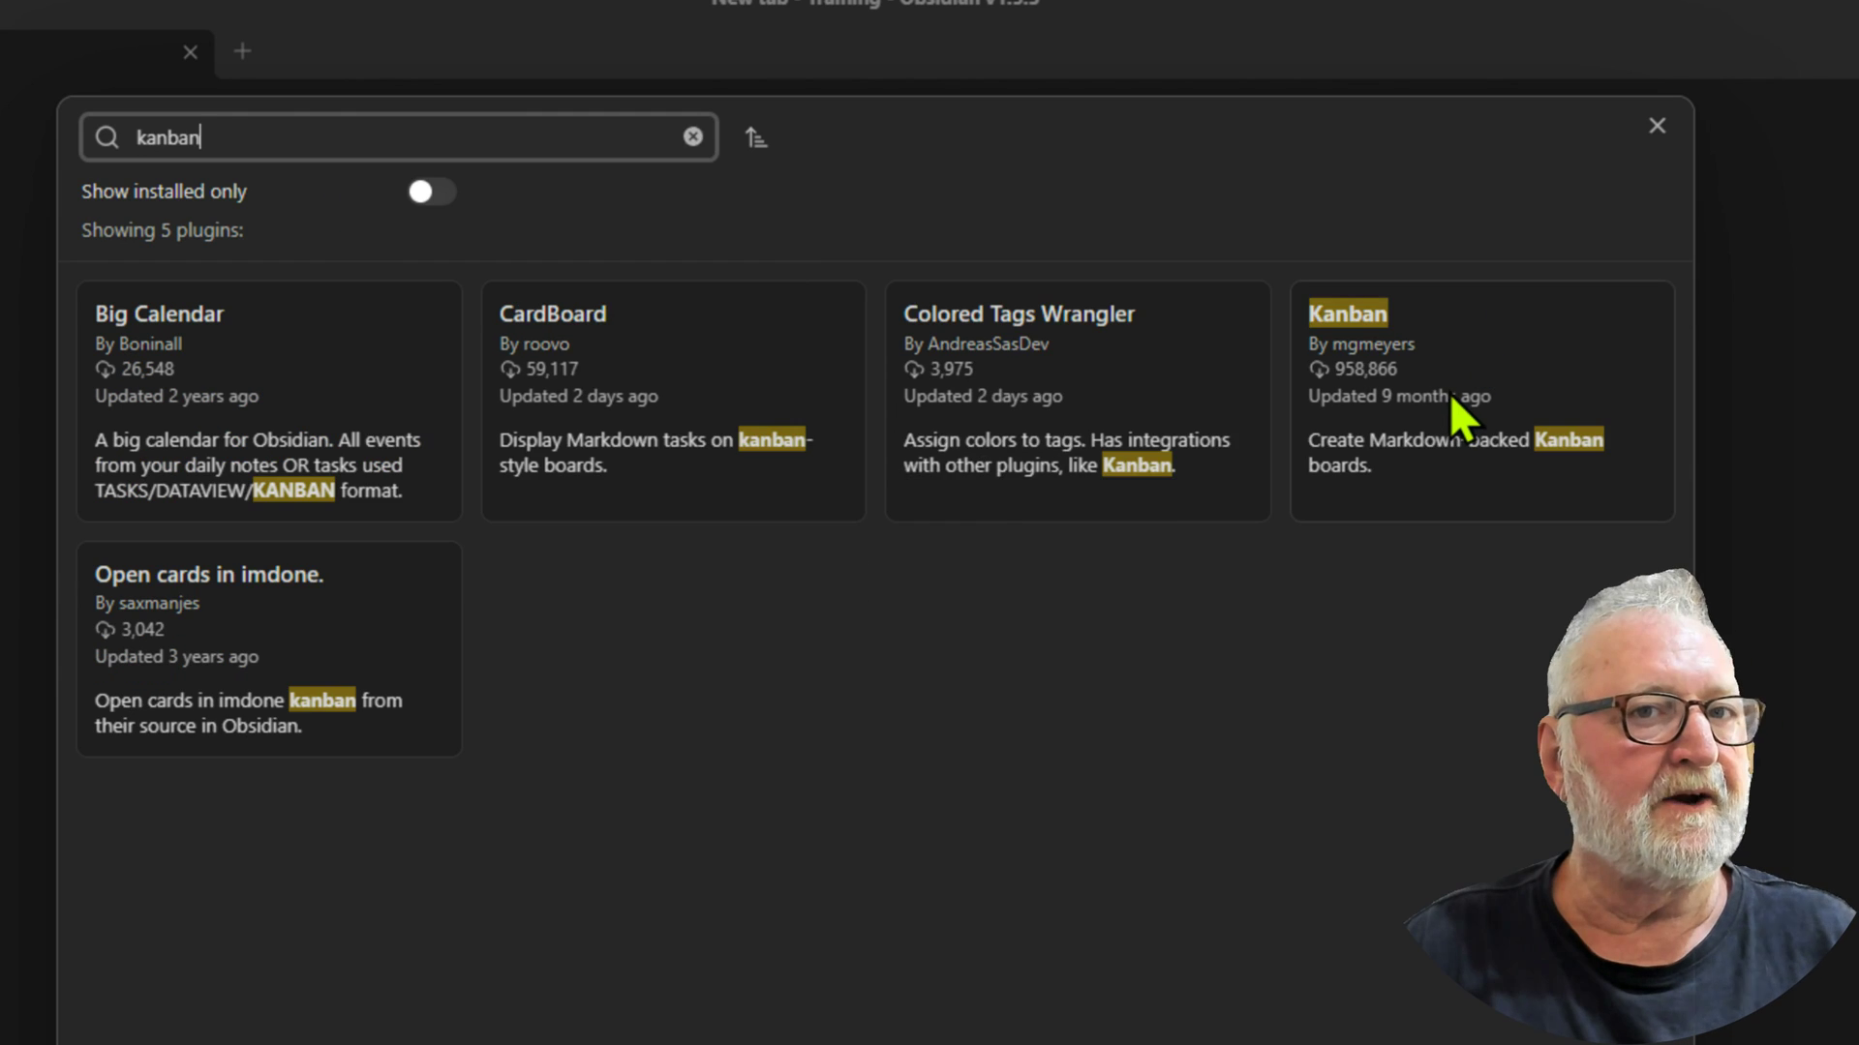
left_click(1448, 391)
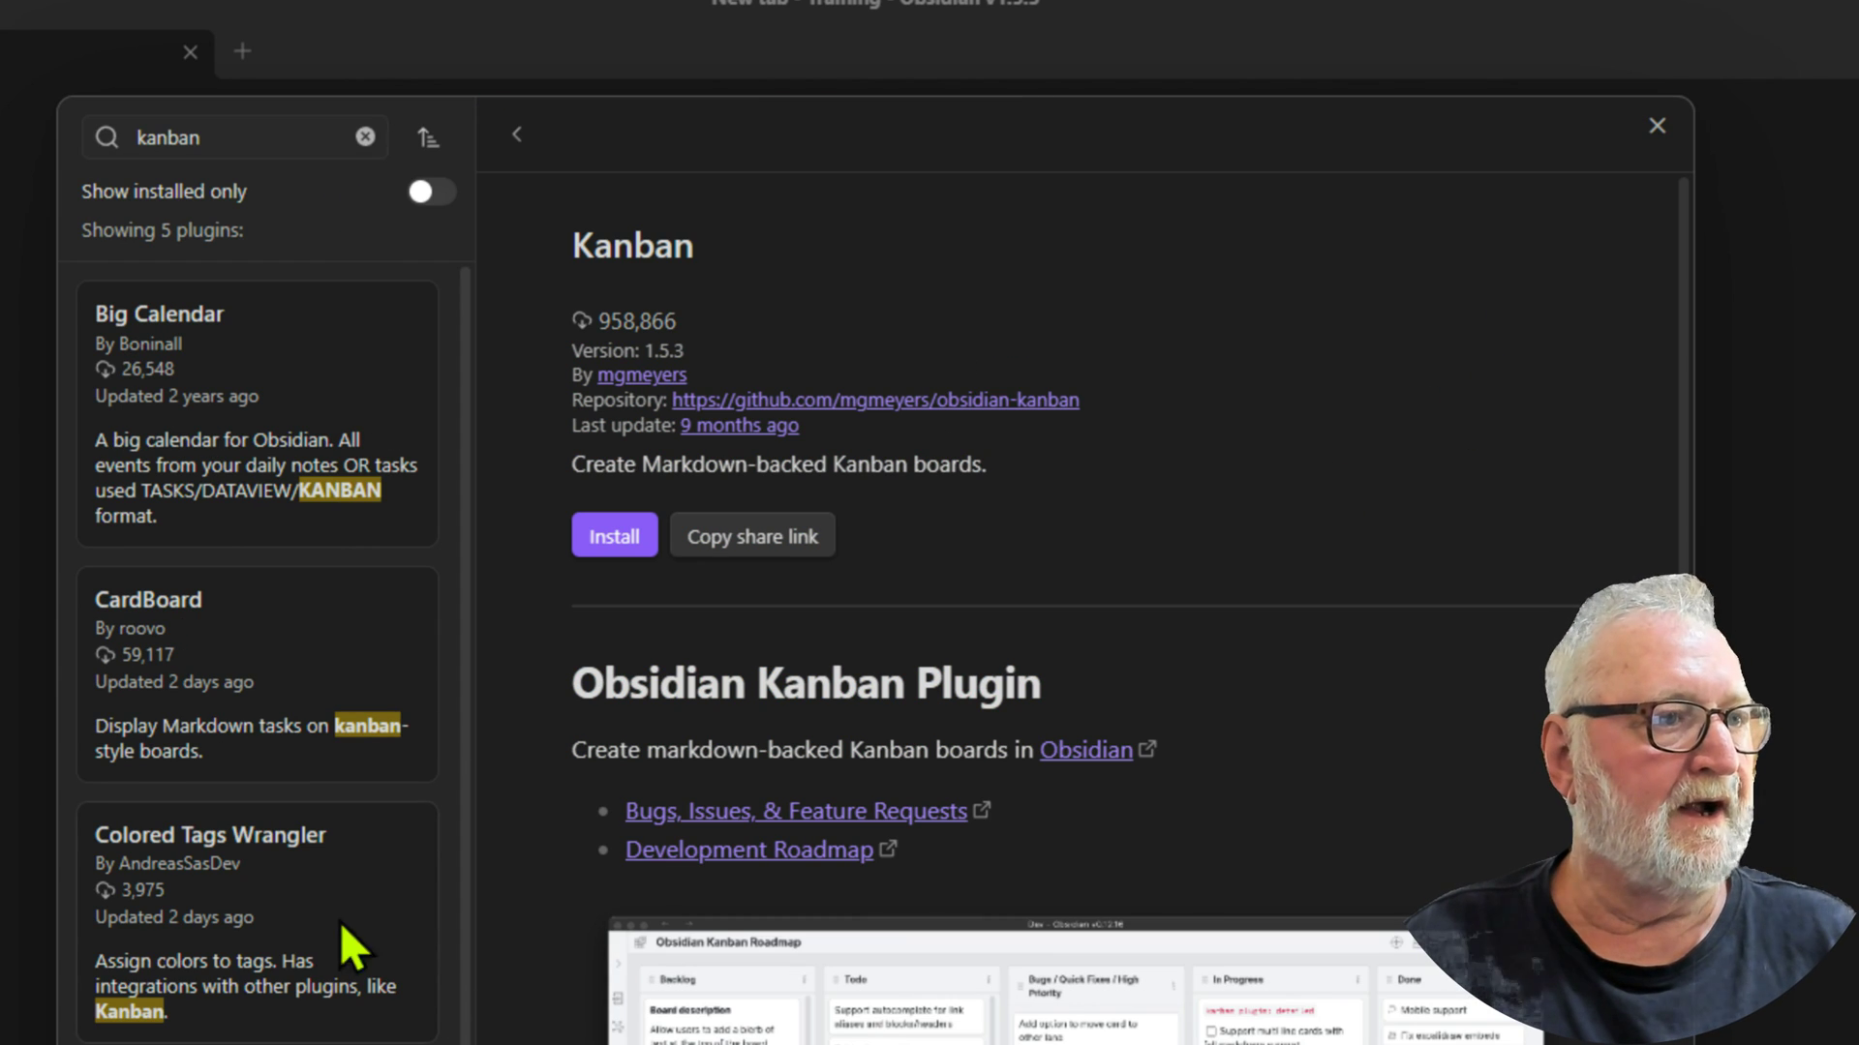
left_click(610, 535)
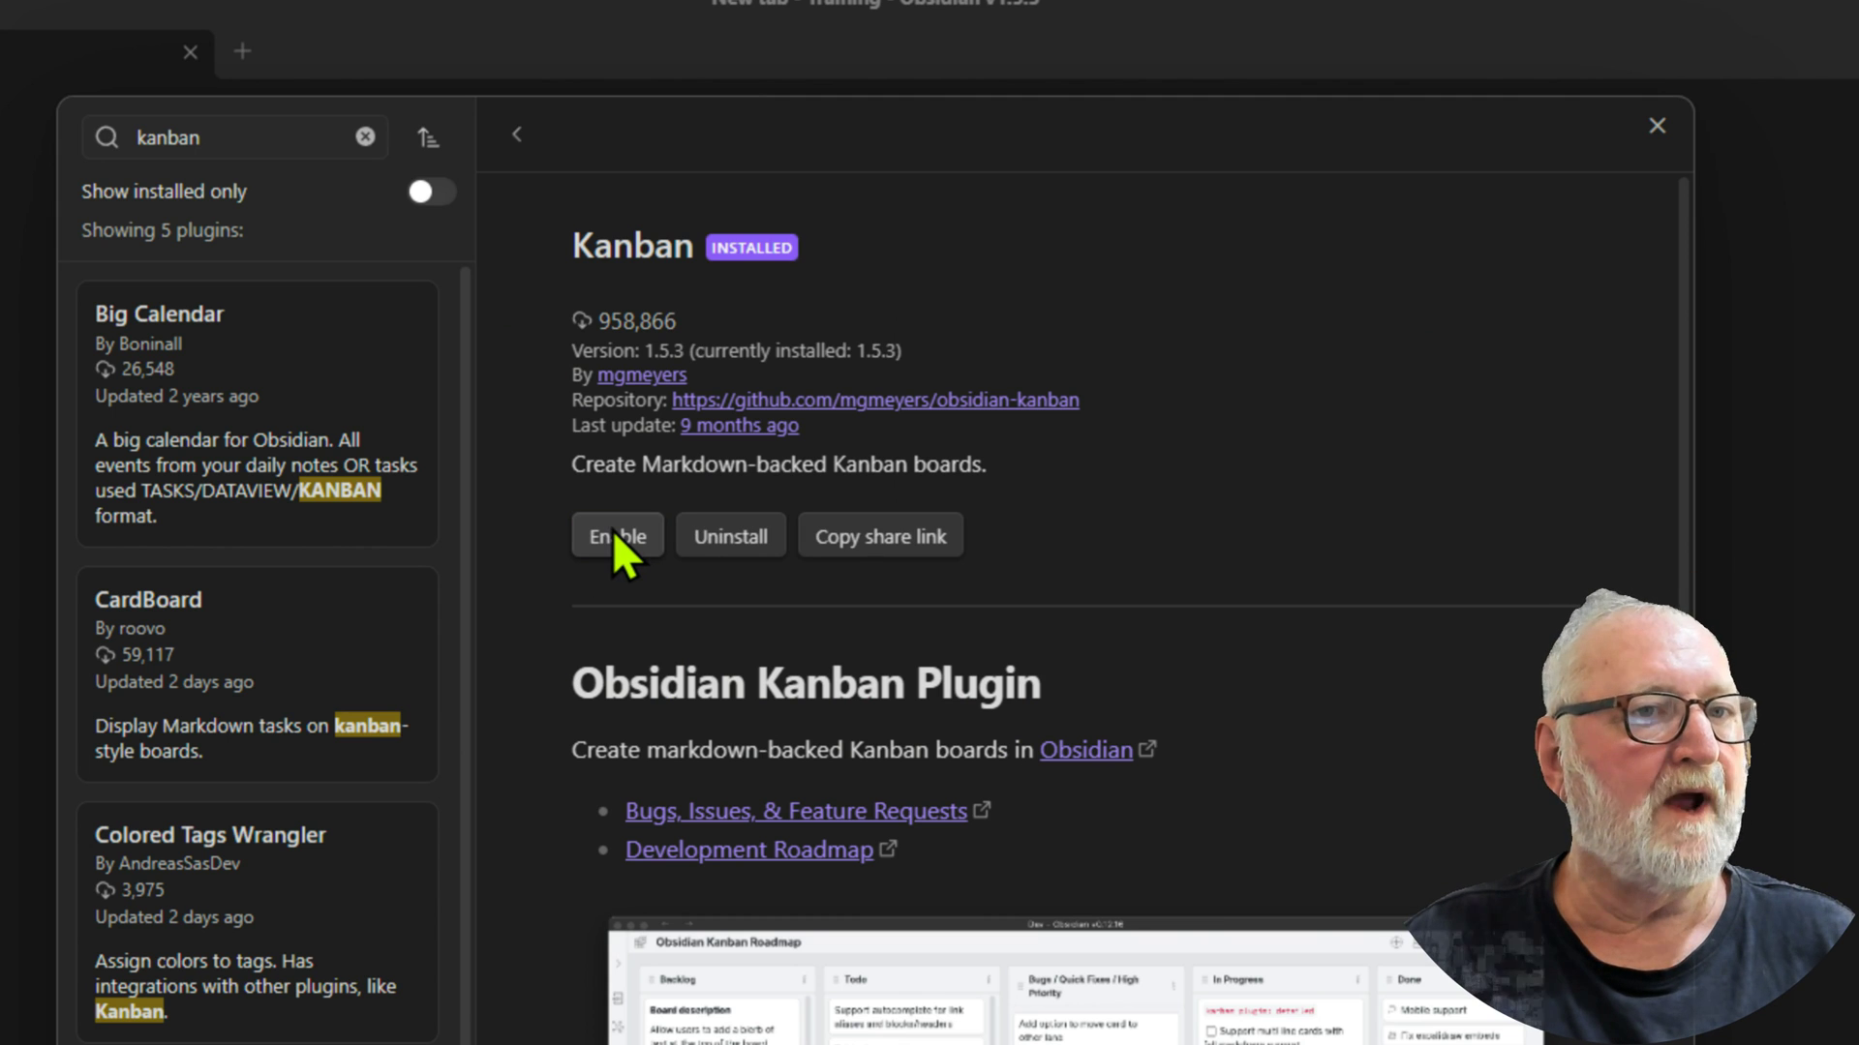
left_click(616, 535)
scroll(1328, 488, "down", 3)
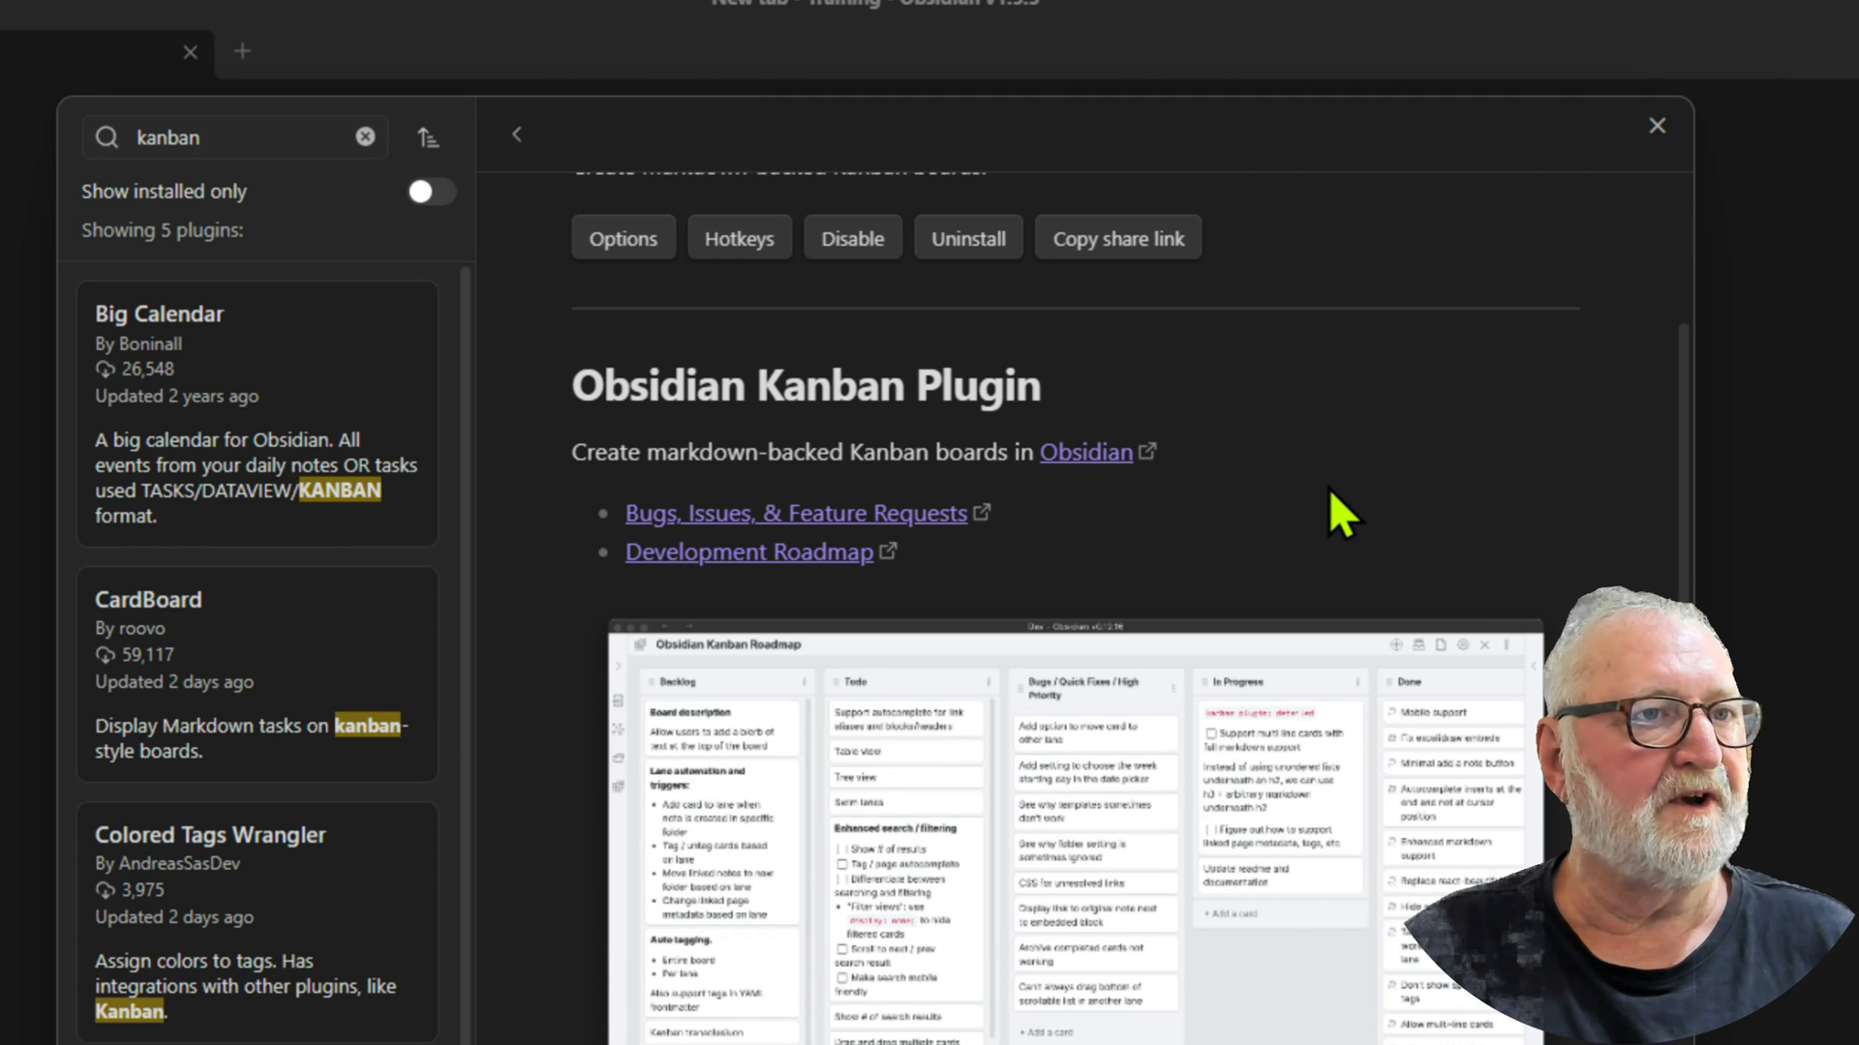
scroll(1328, 488, "down", 4)
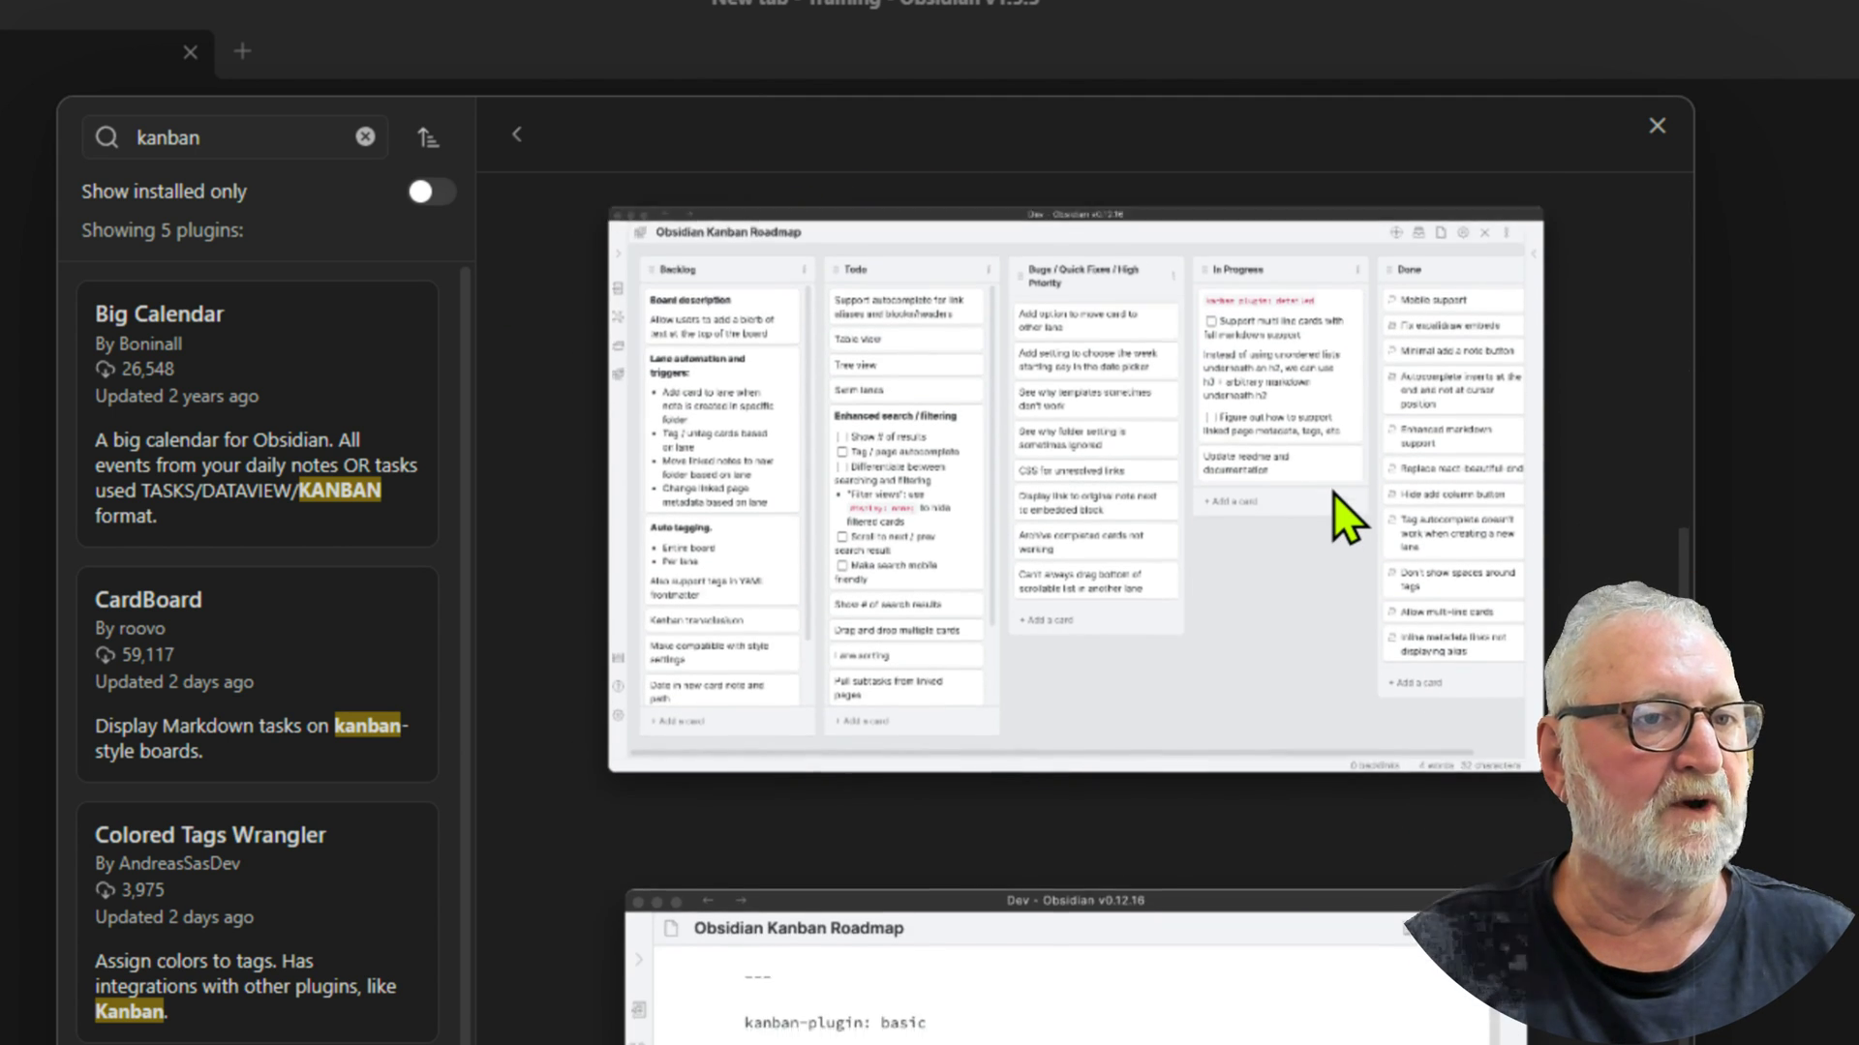
scroll(1333, 492, "down", 4)
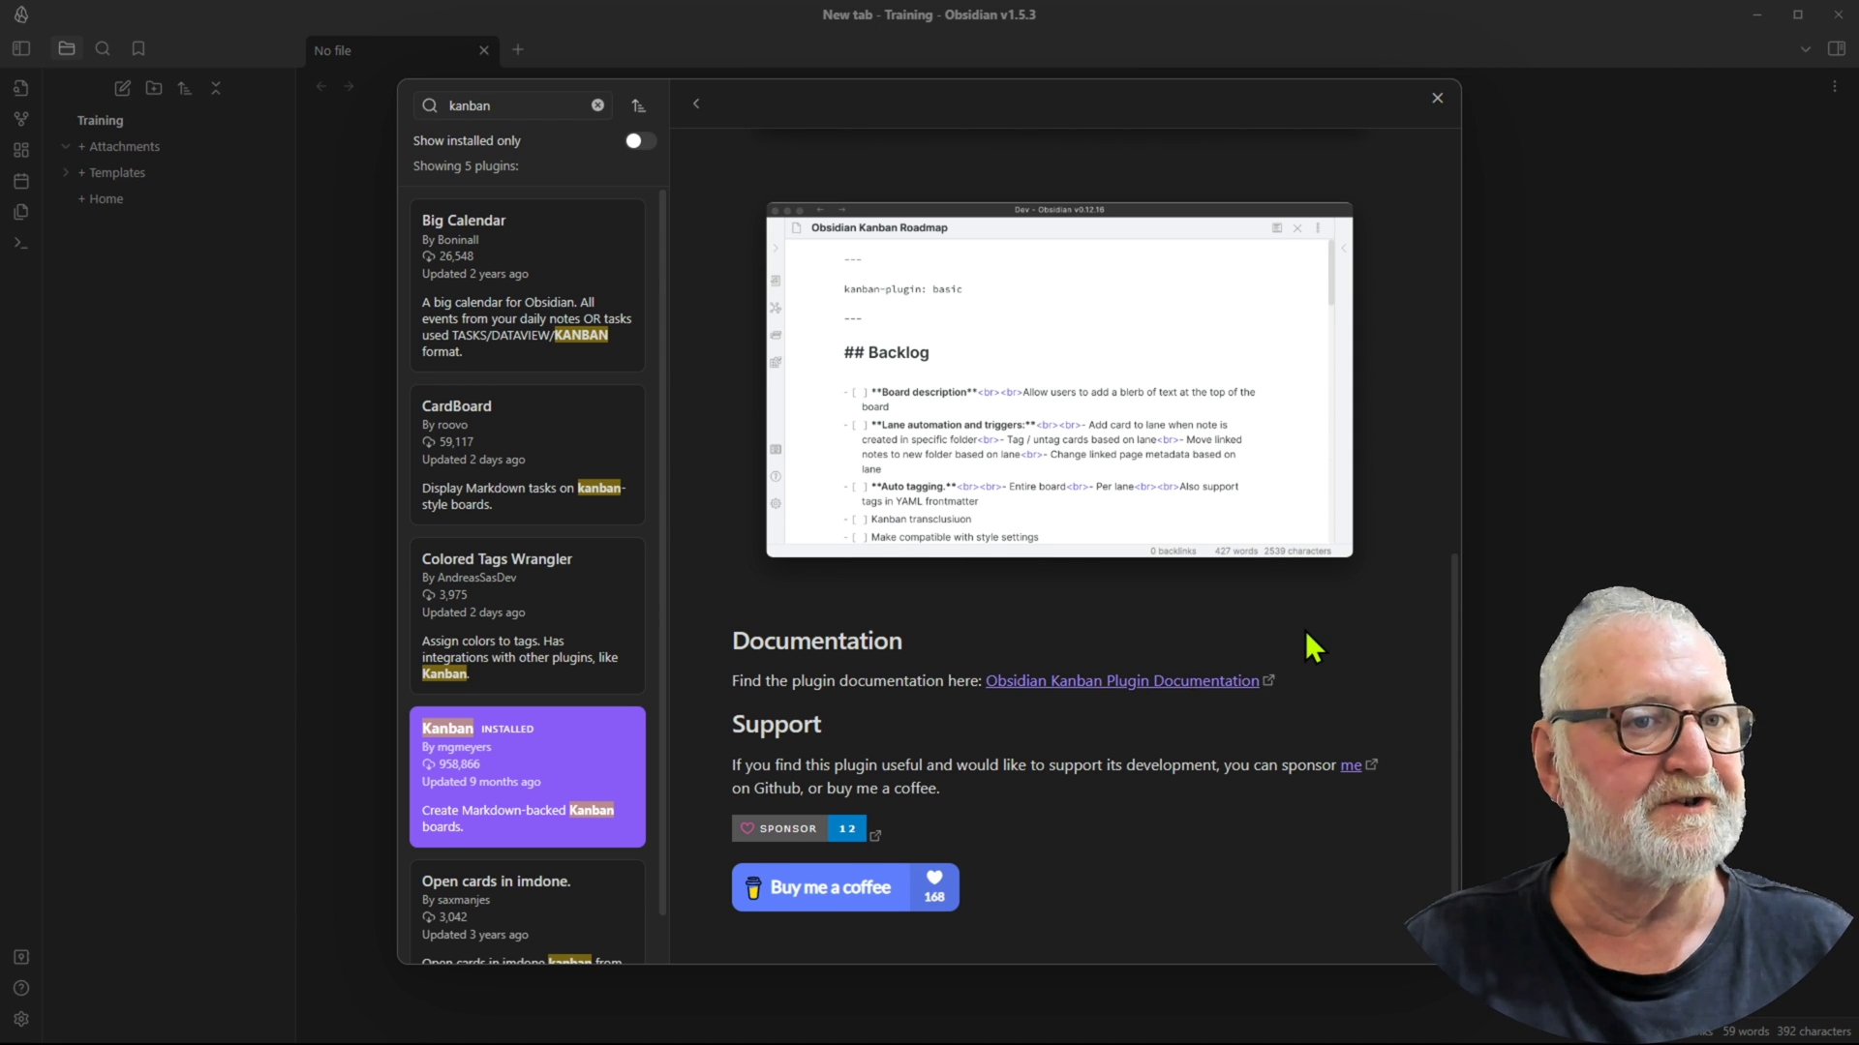
Show the Kanban plugin's settings, including the Shift + Enter new line and Append card defaults.
scroll(1306, 639, "up", 10)
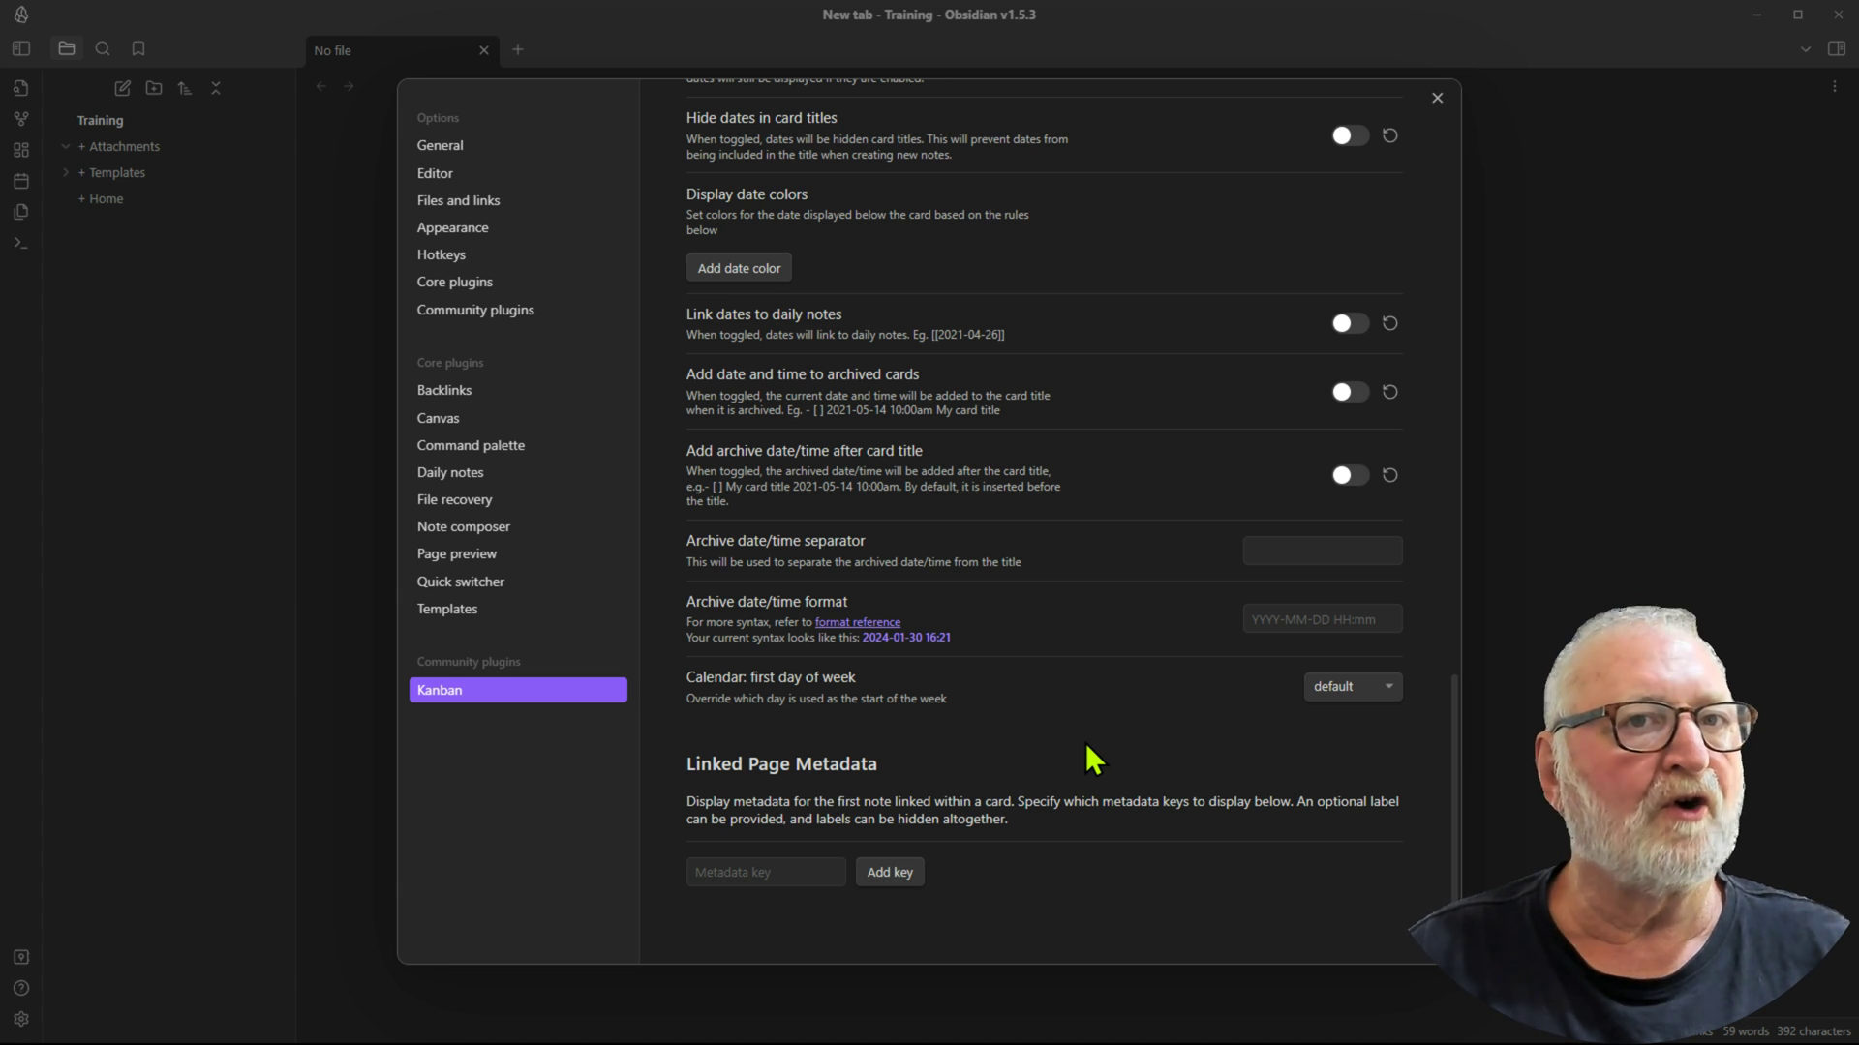
scroll(1084, 741, "up", 10)
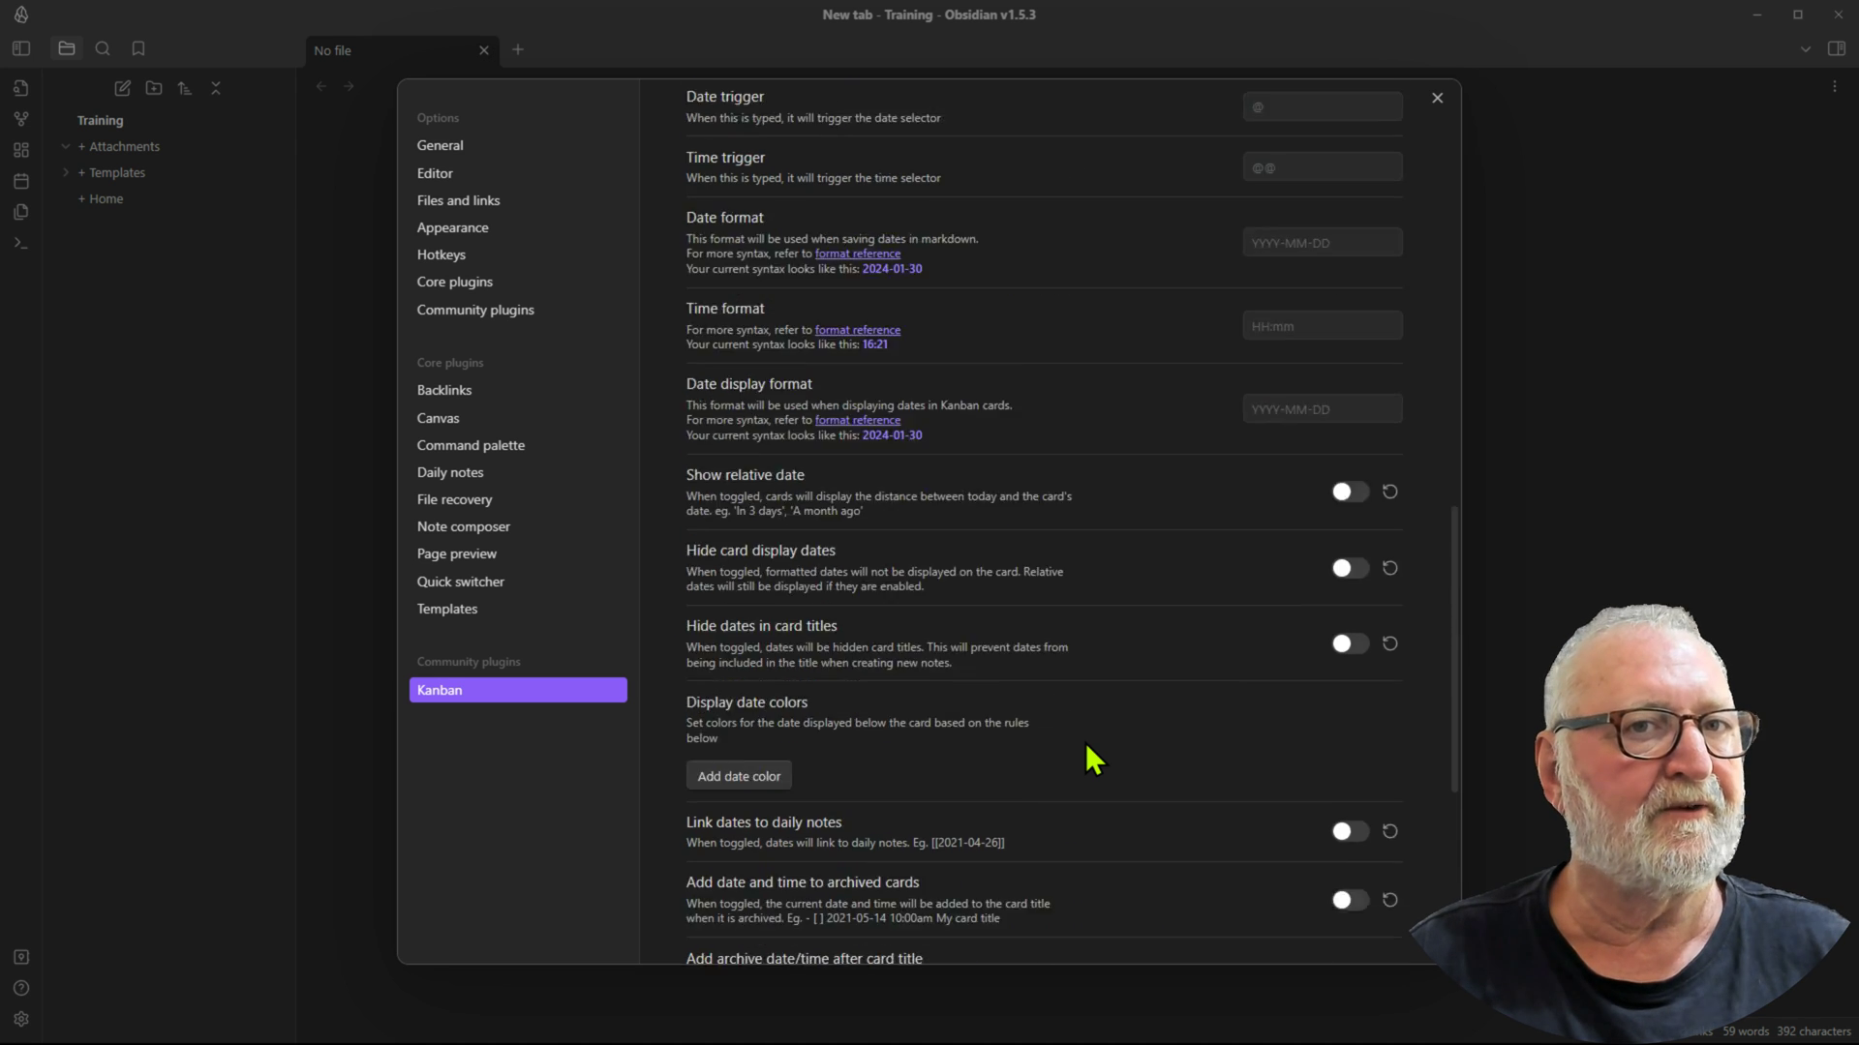
scroll(1088, 731, "up", 3)
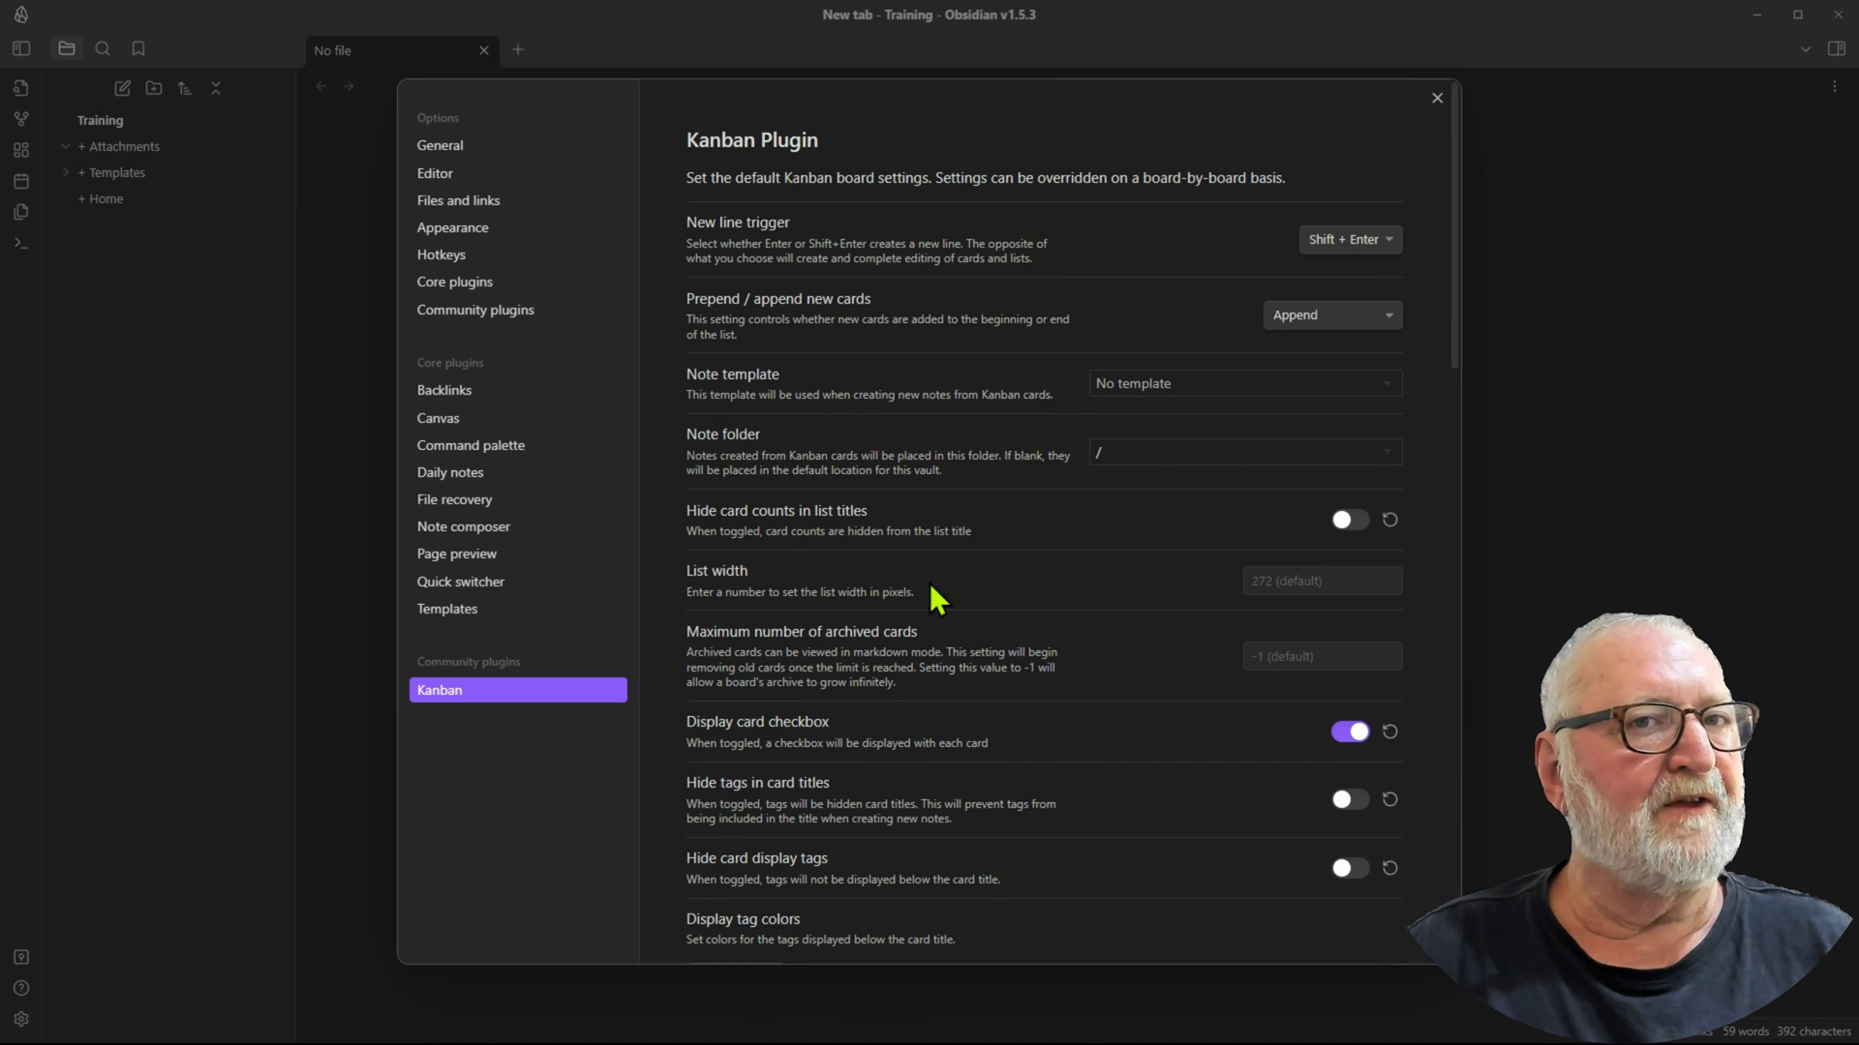
left_click(33, 748)
left_click(22, 1019)
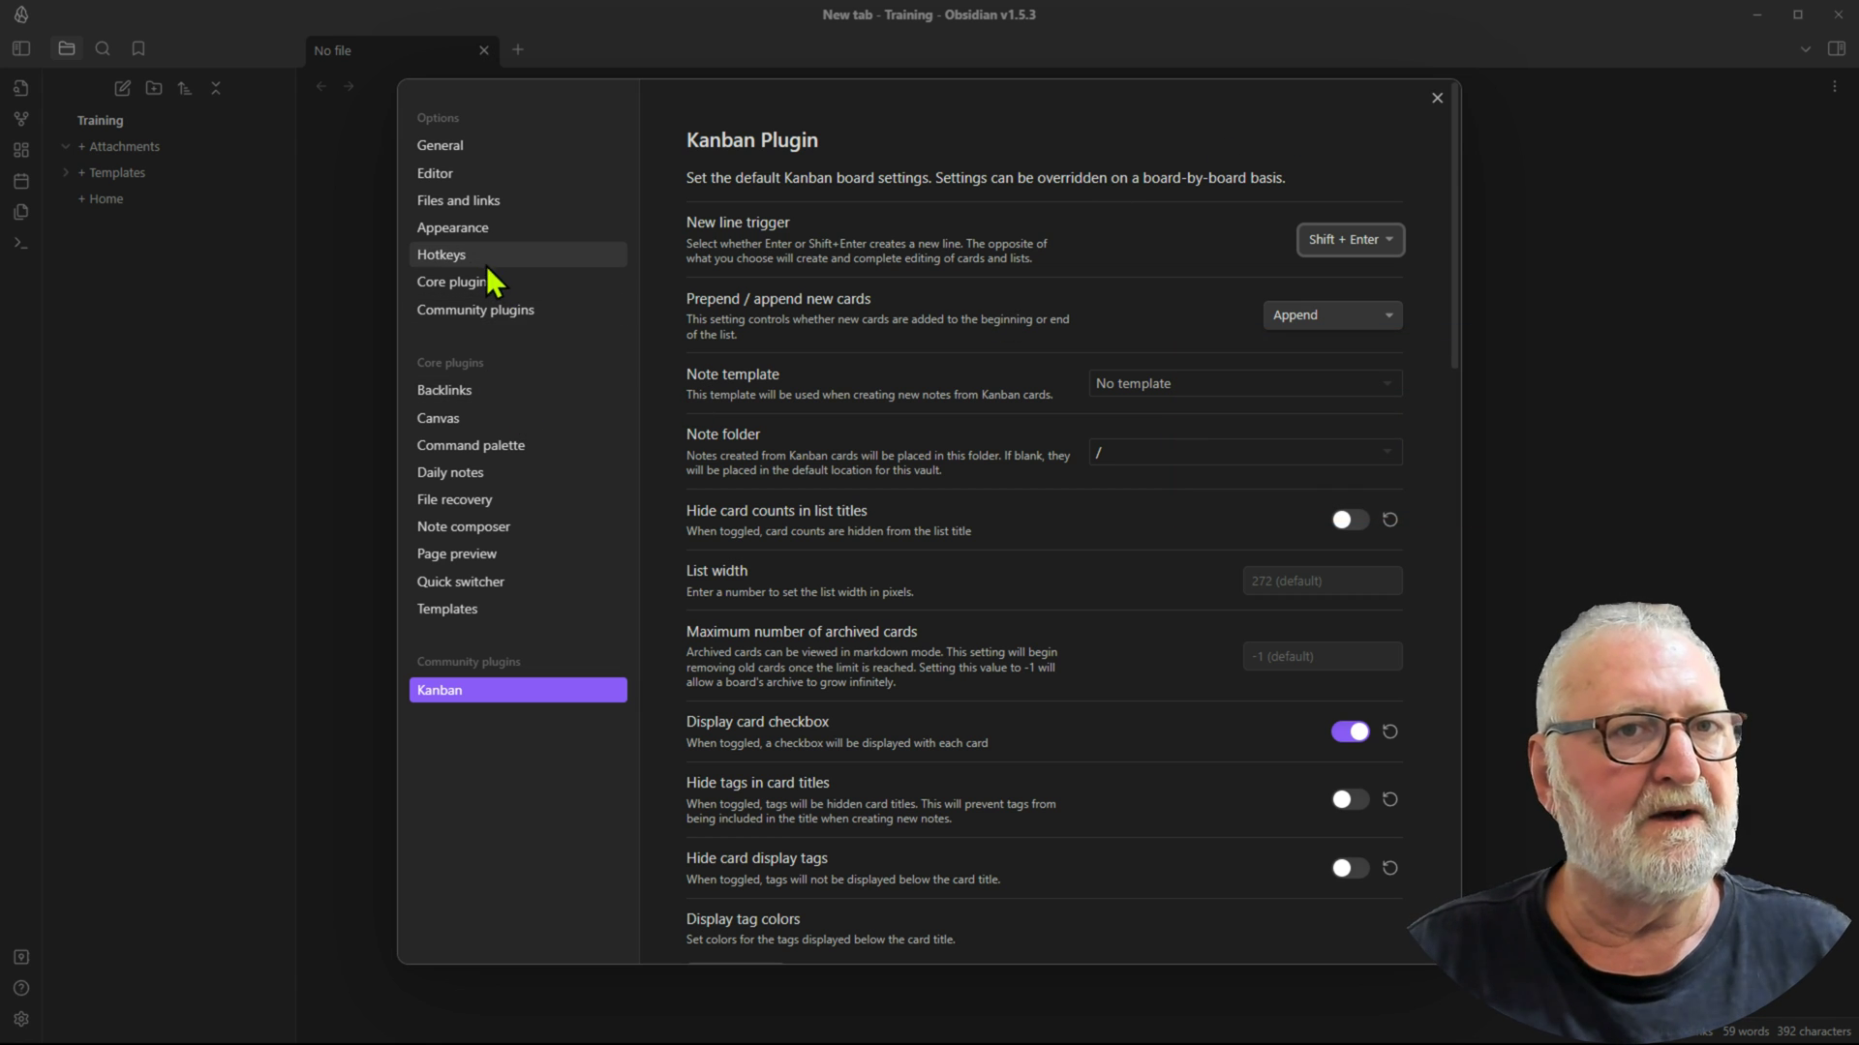
Bind Ctrl+Shift+K to the Kanban command 'Toggle between Kanban and markdown mode'.
left_click(453, 255)
type("kan")
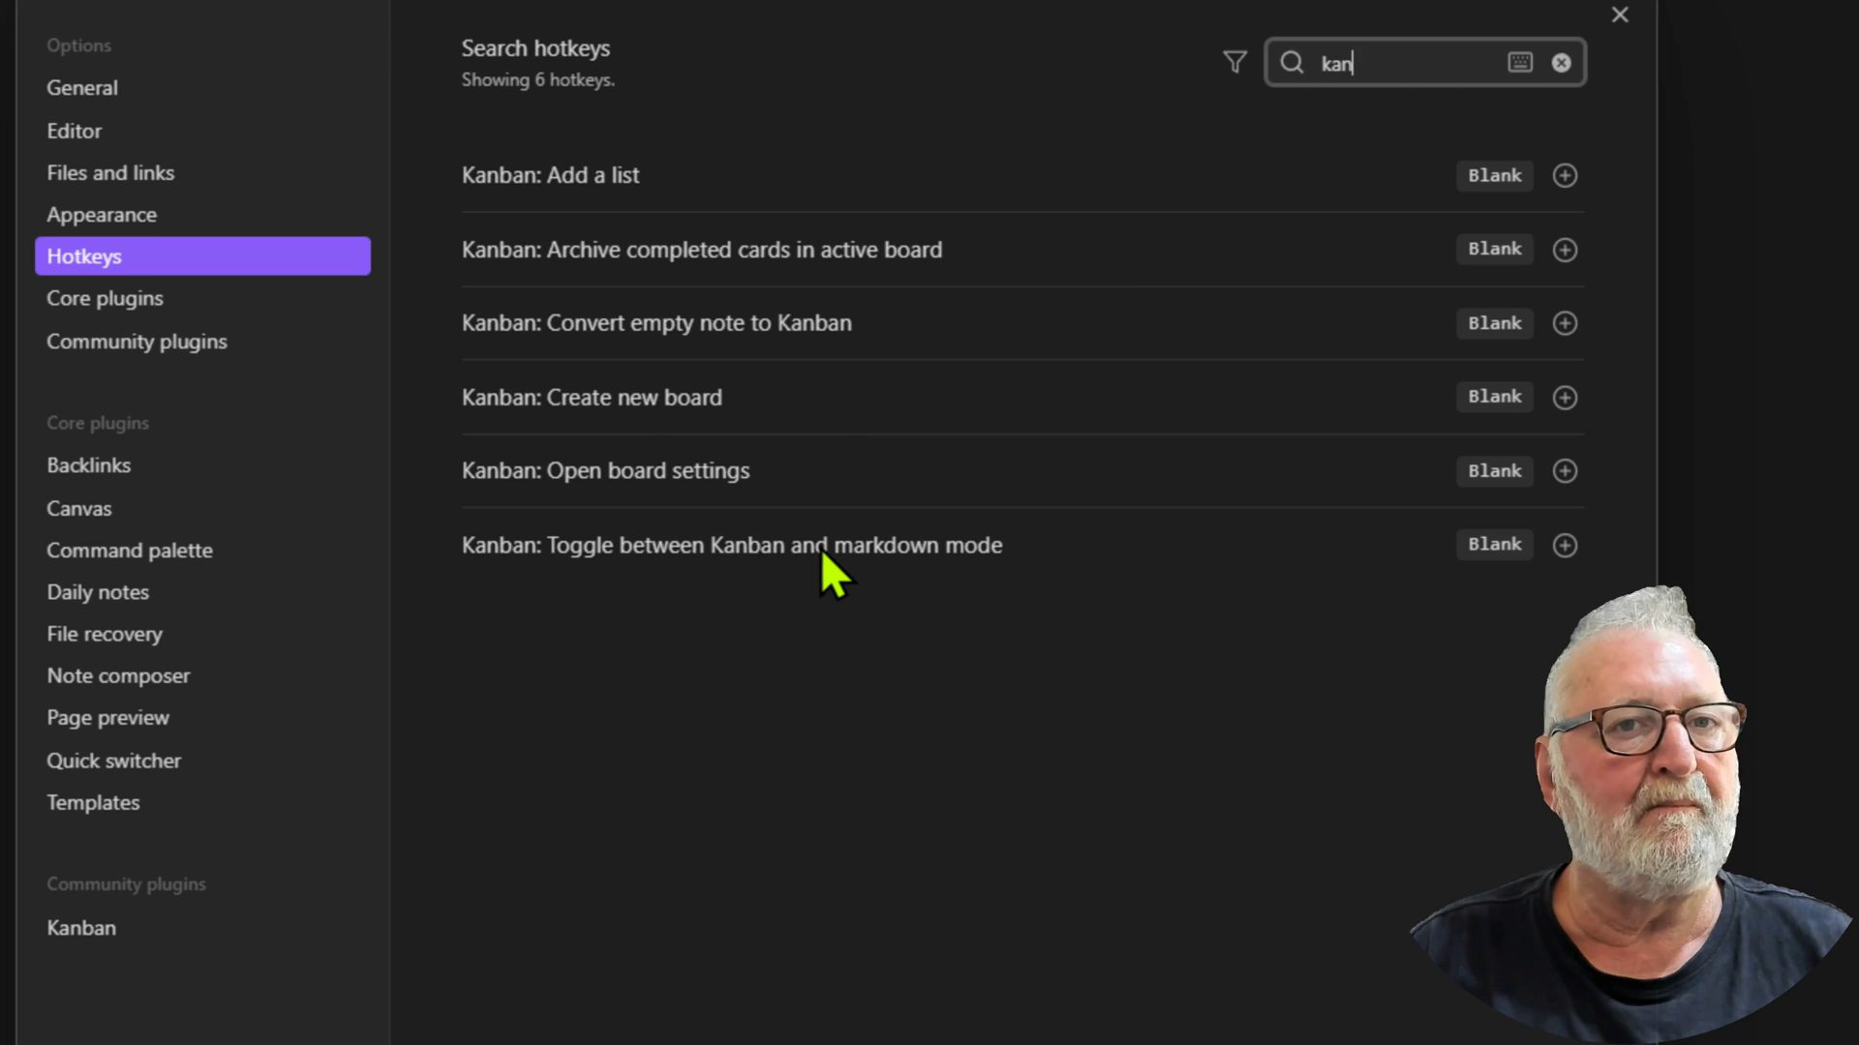
left_click(1565, 545)
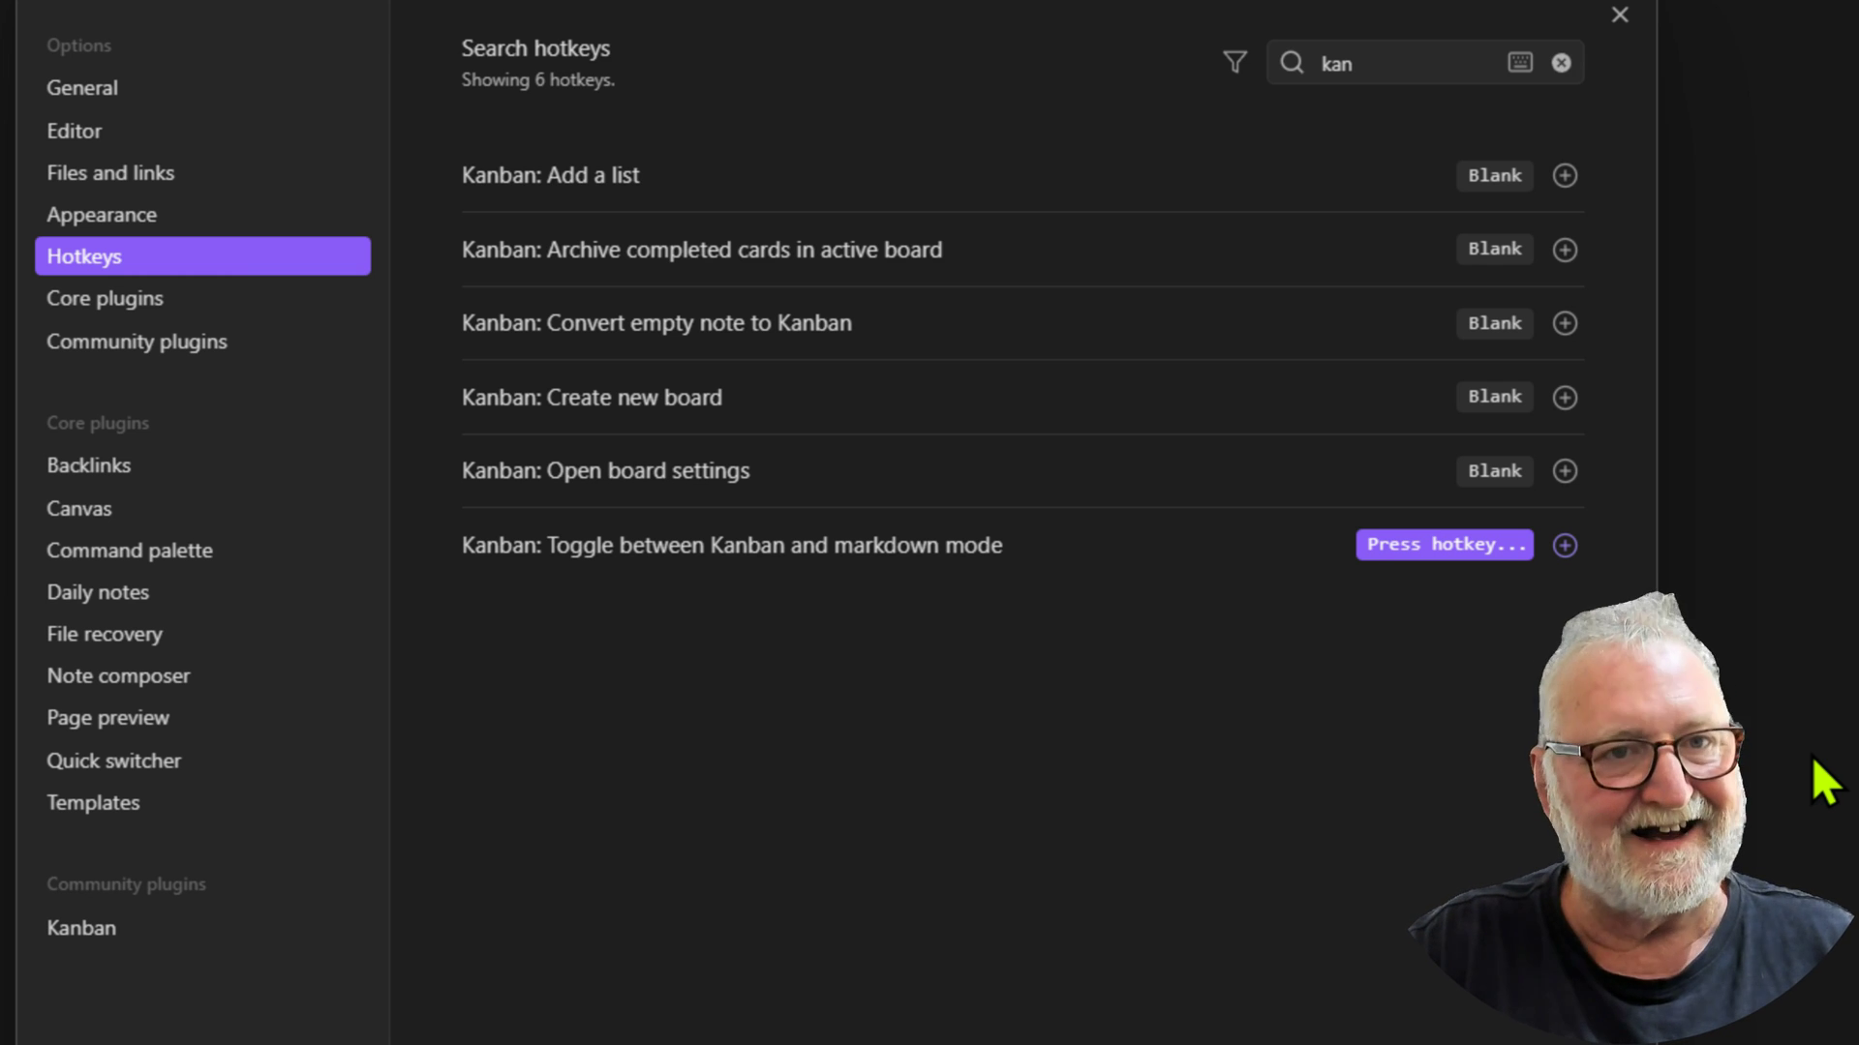
key("ctrl+shift+k")
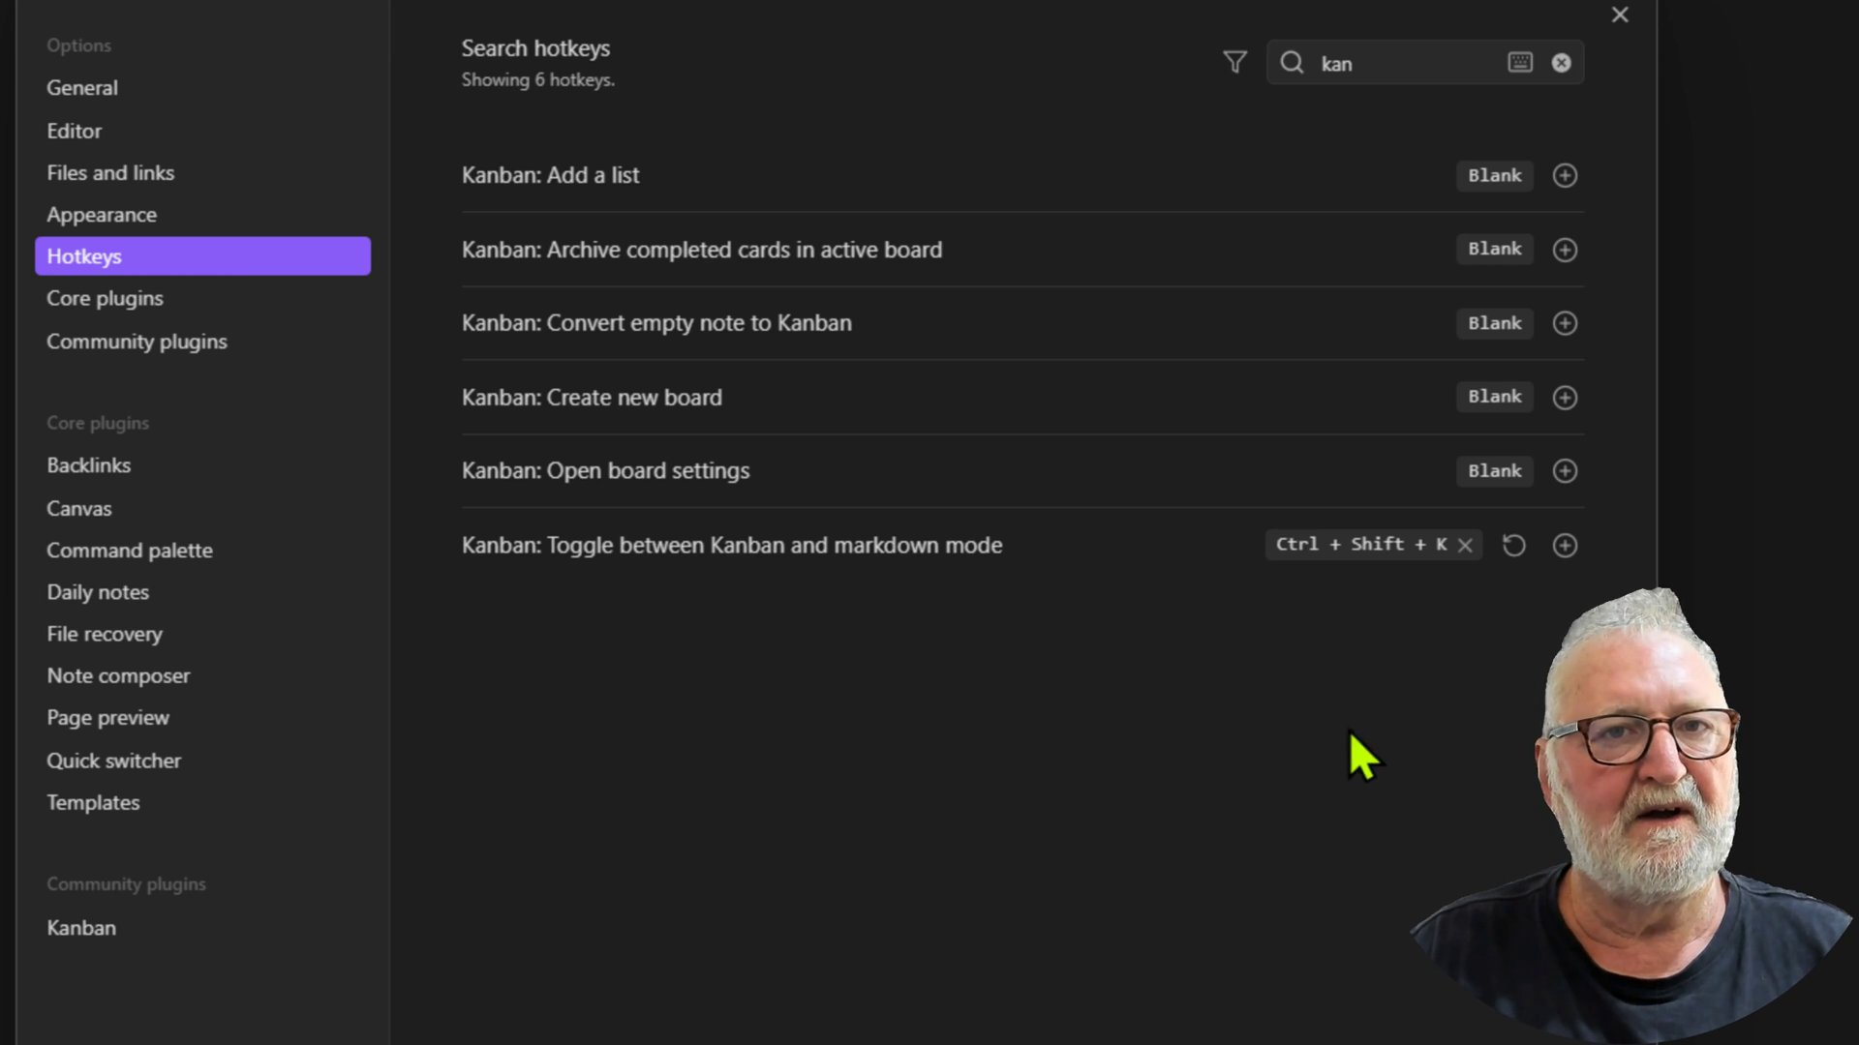
Create a new Kanban board from the command palette, starting with a To Do list.
left_click(1618, 14)
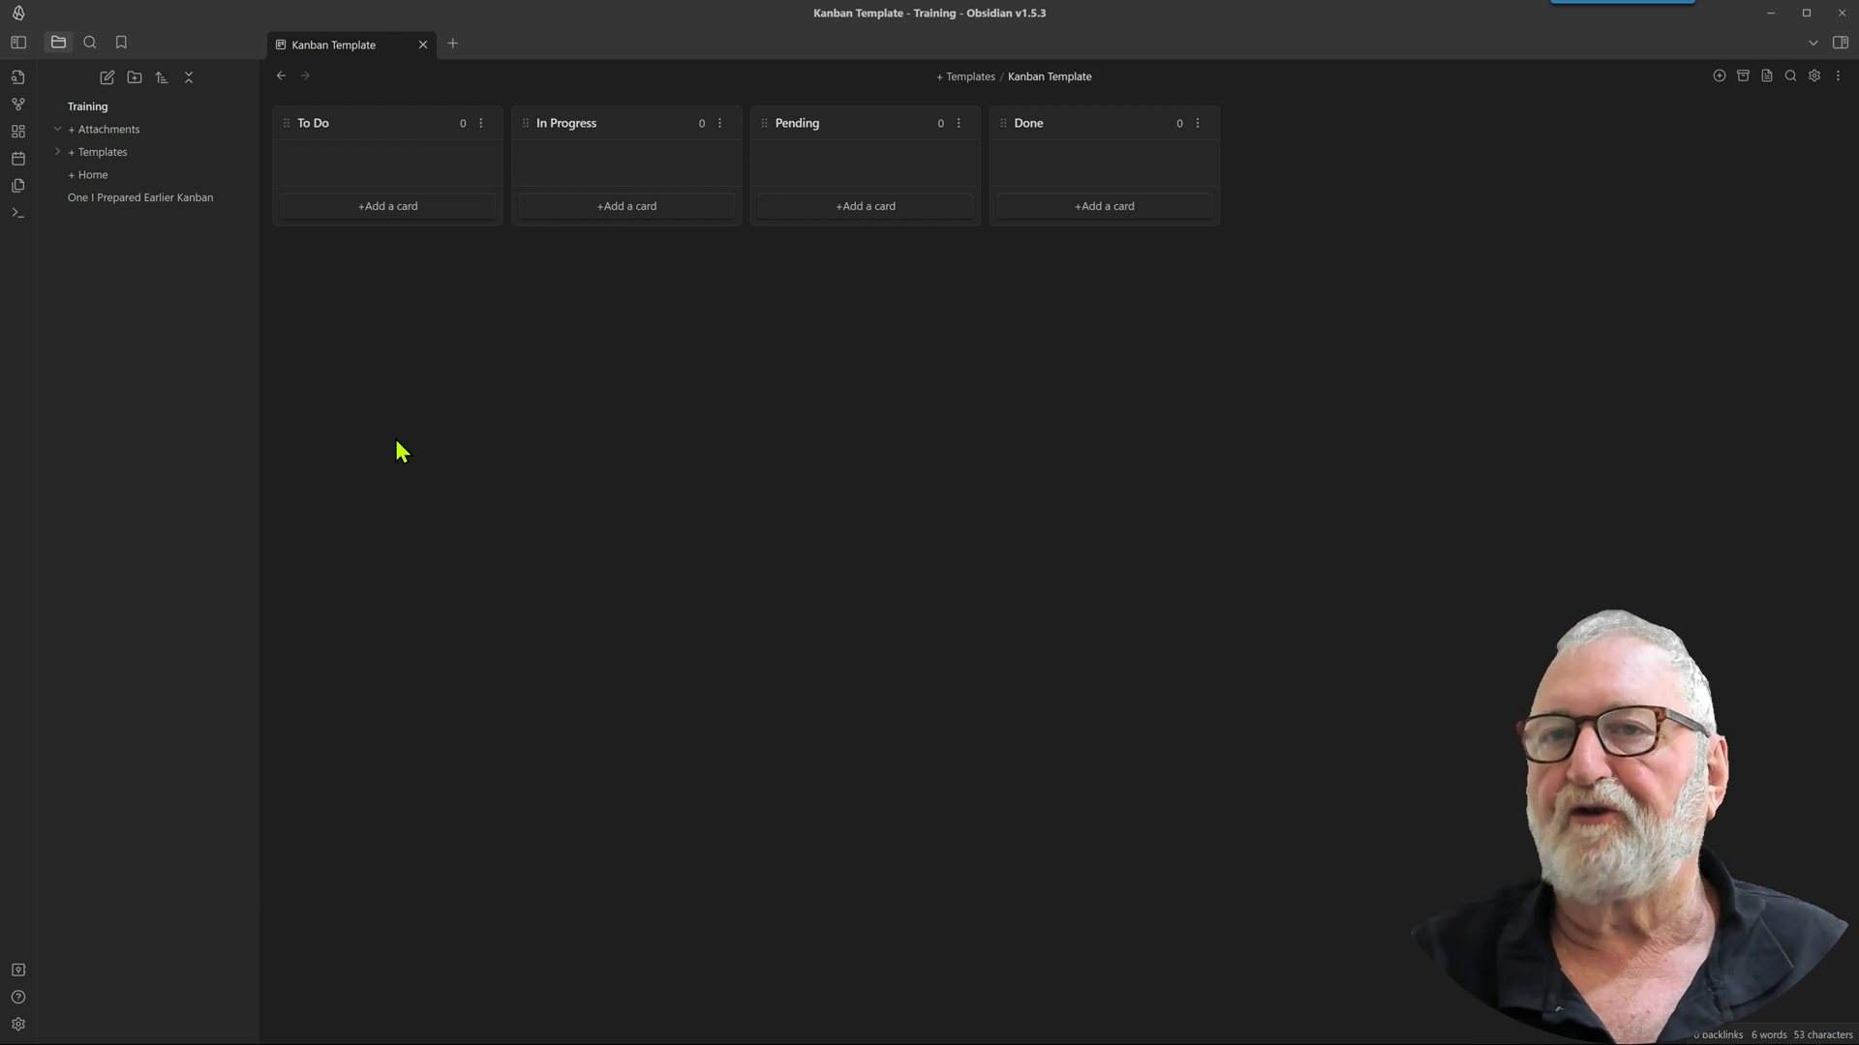
key("ctrl+p")
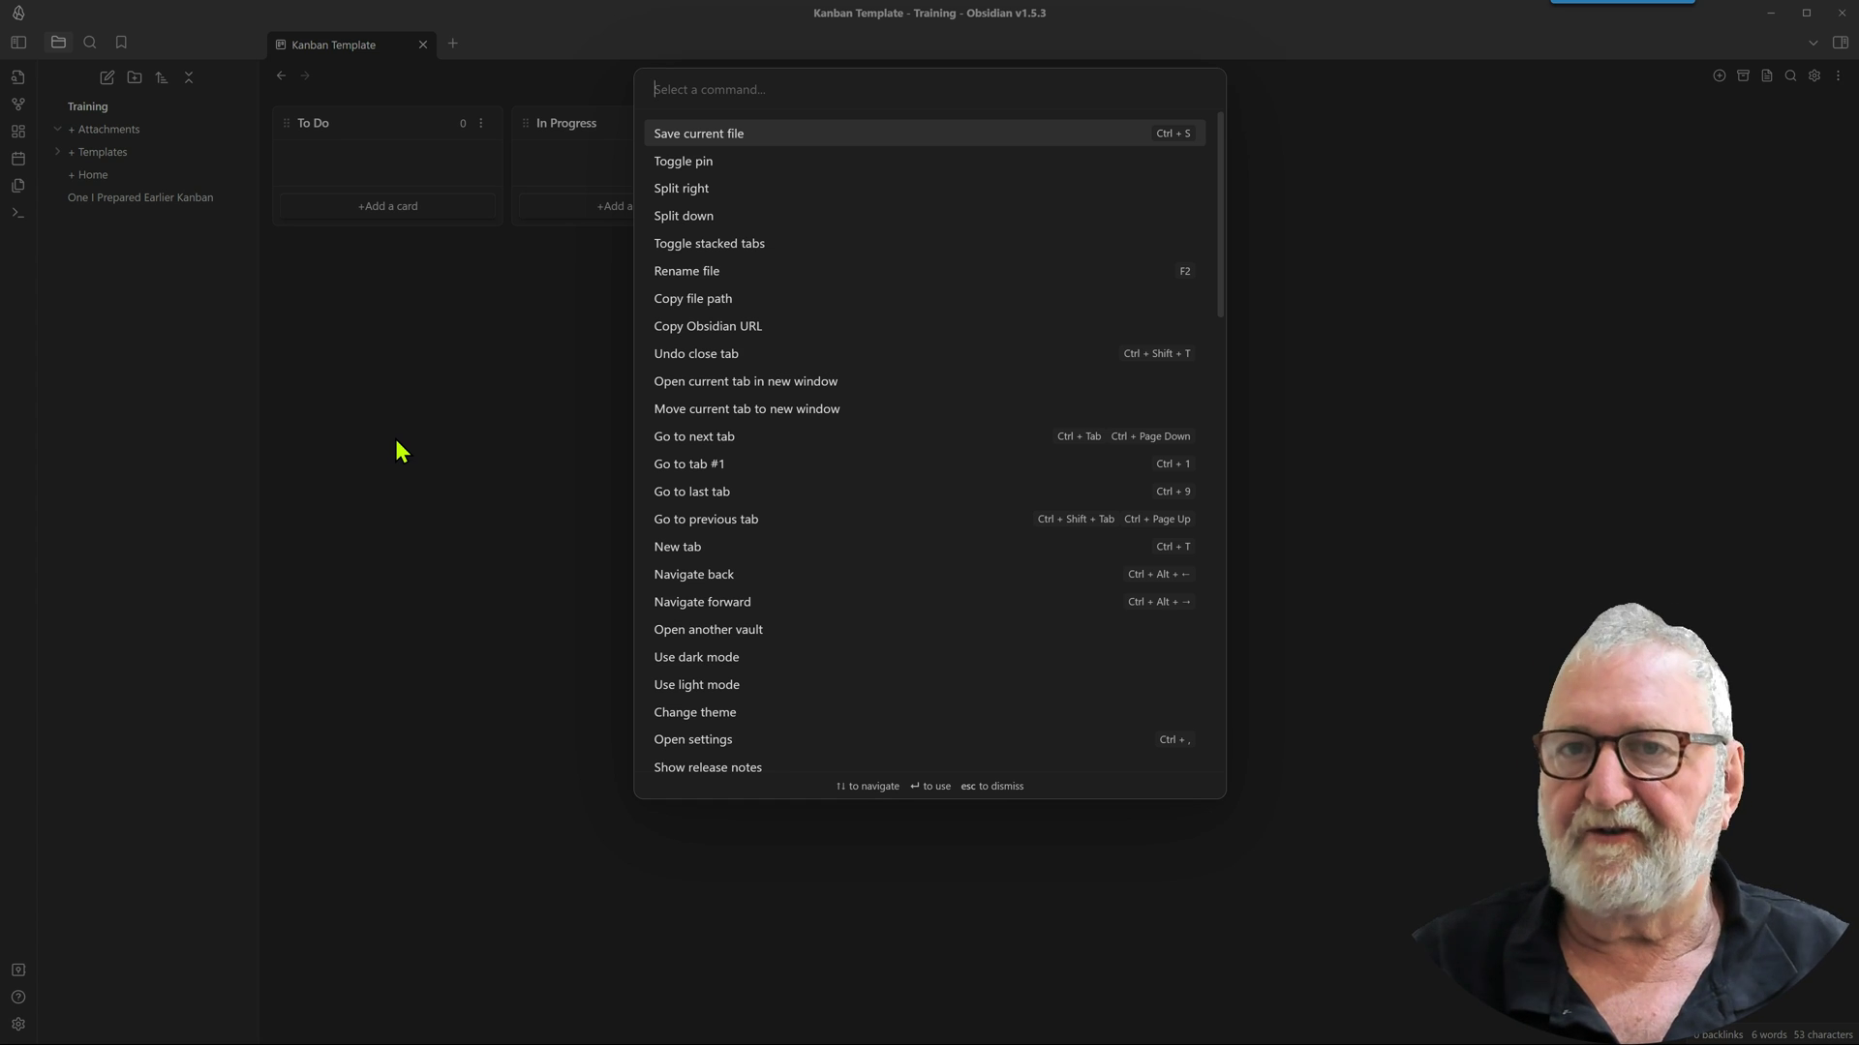
type("k")
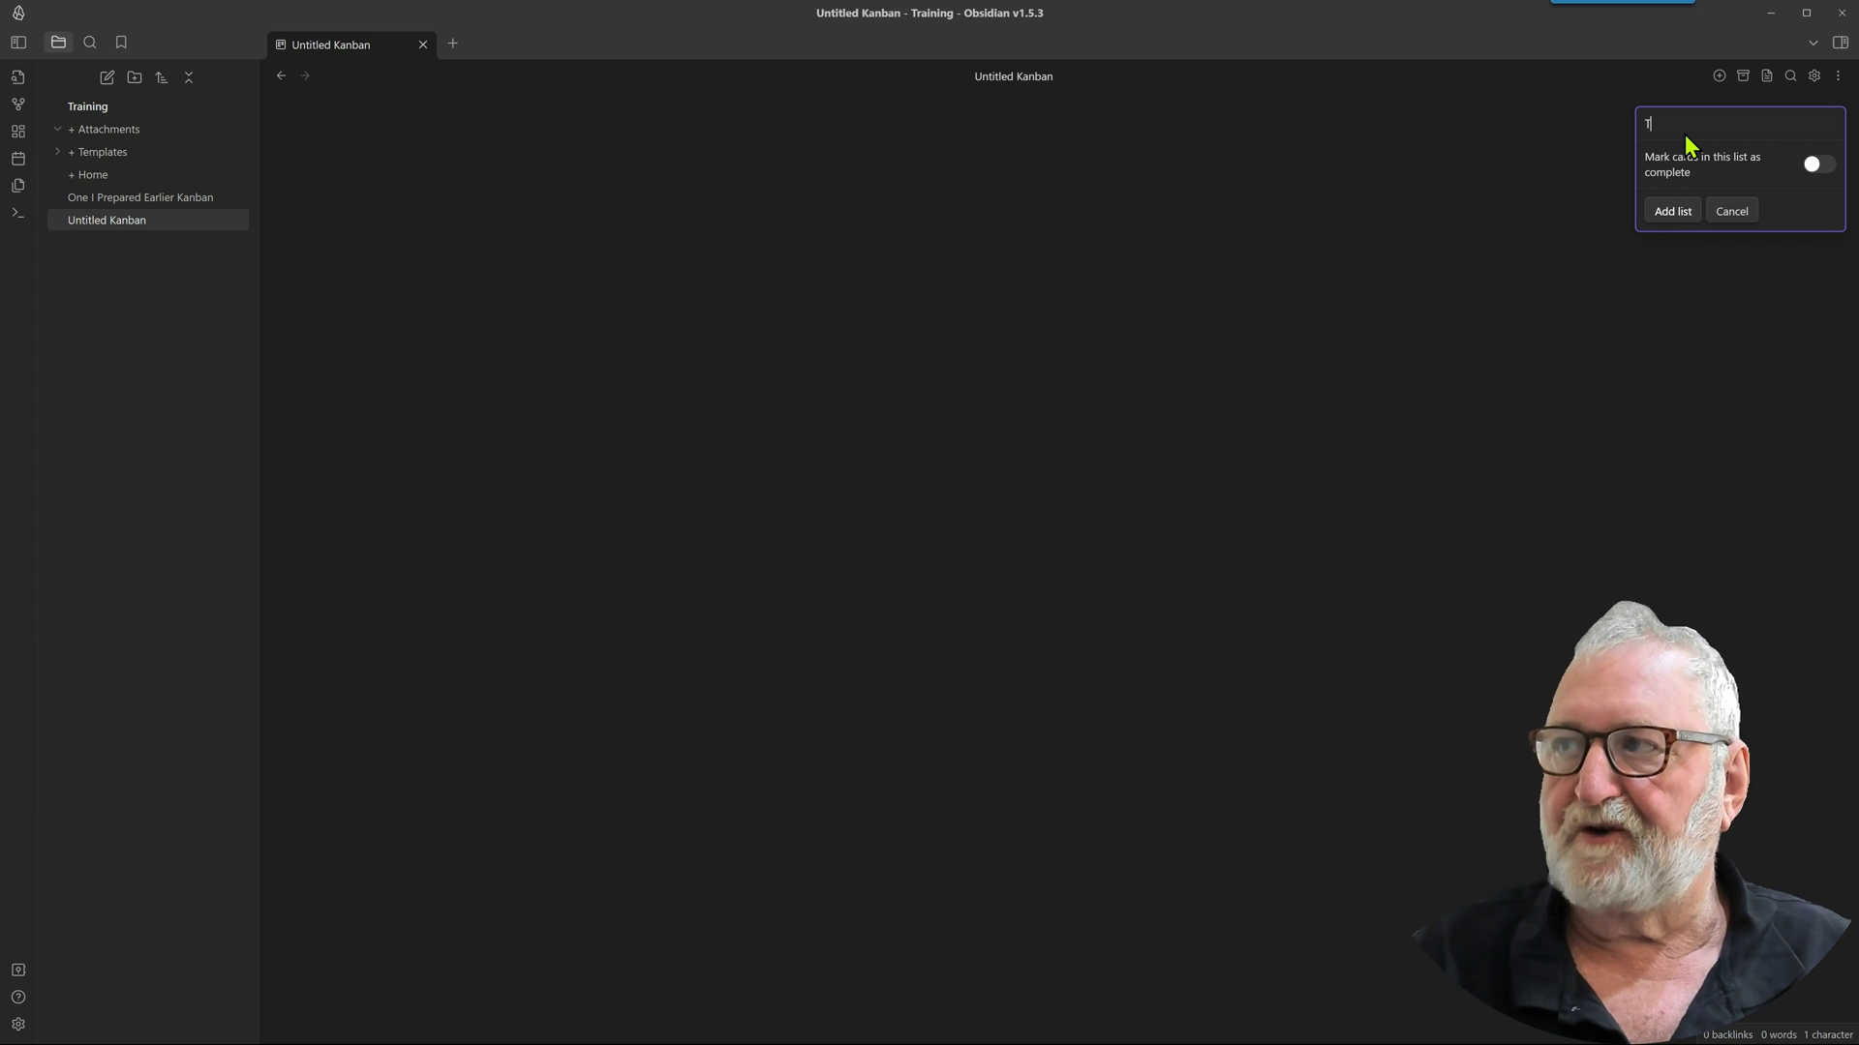
key("Return")
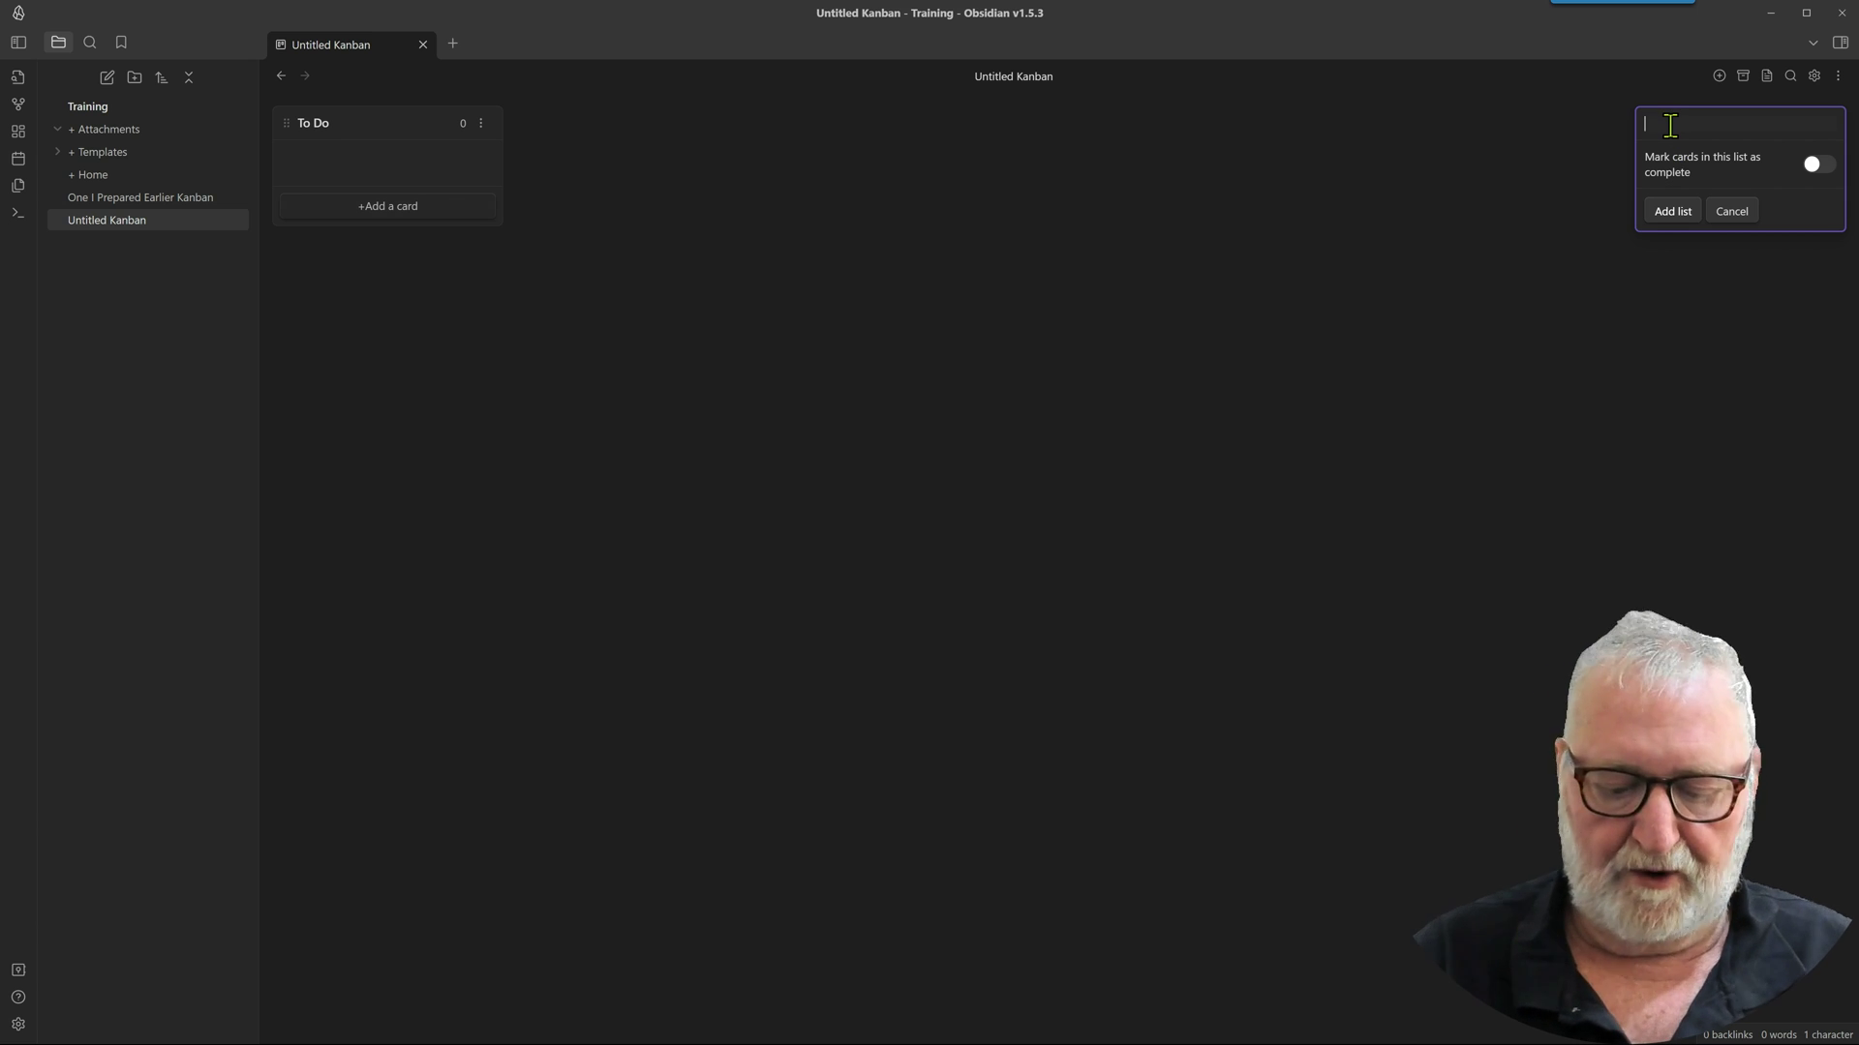
Add In Progress, Pending and Done lists, then dismiss the new-list form.
type("In Progress")
key("Return")
type("Pending")
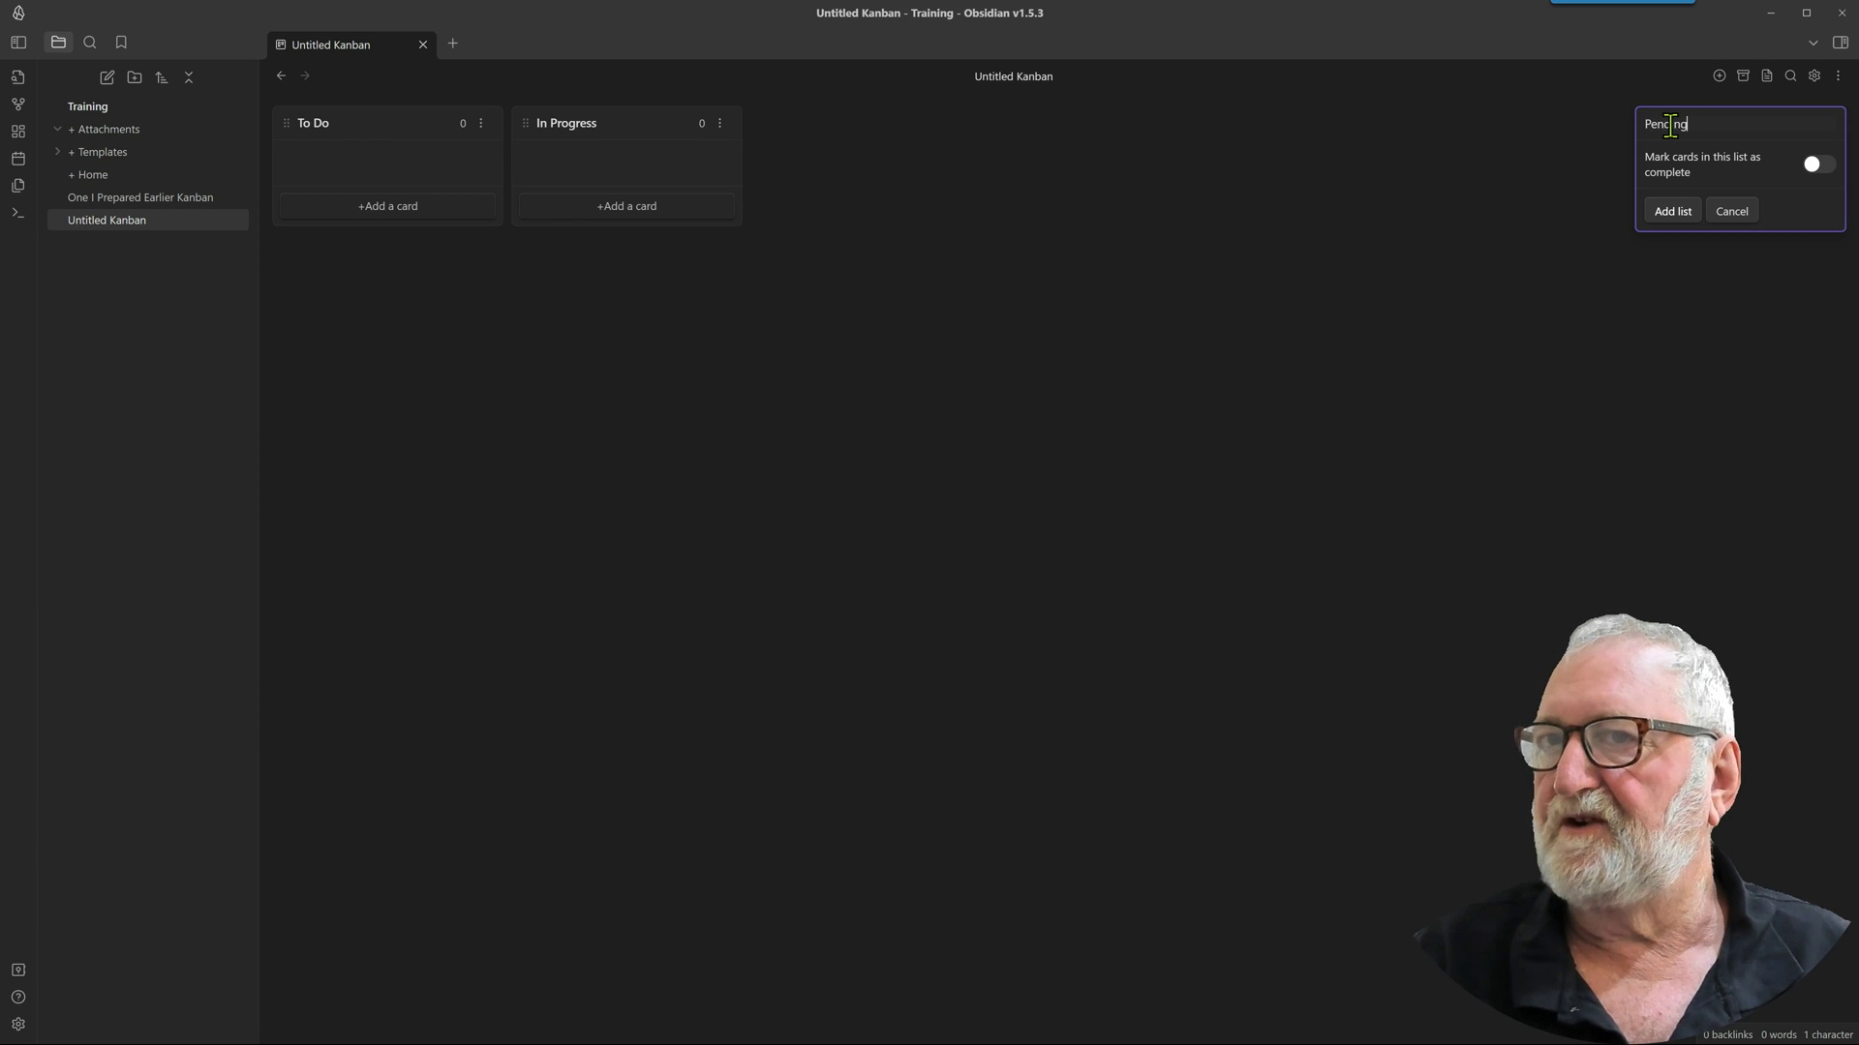
key("Return")
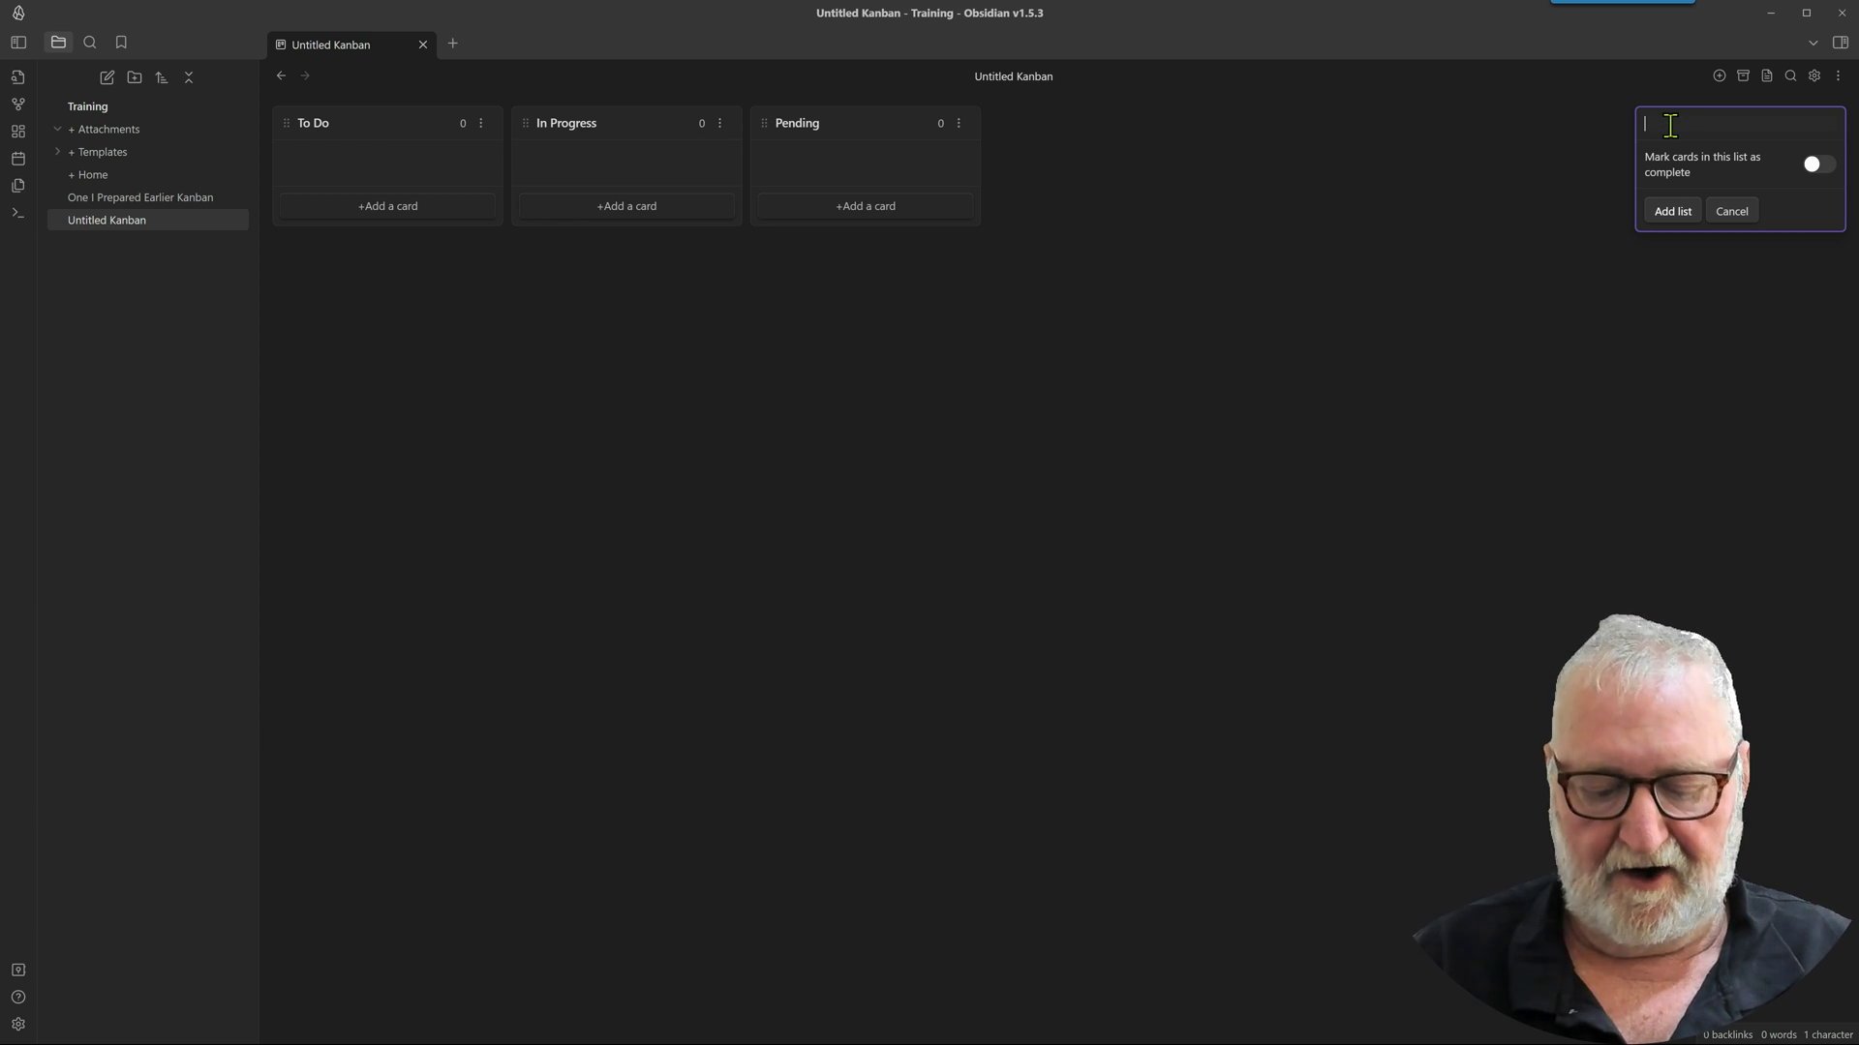
type("Done")
key("Return")
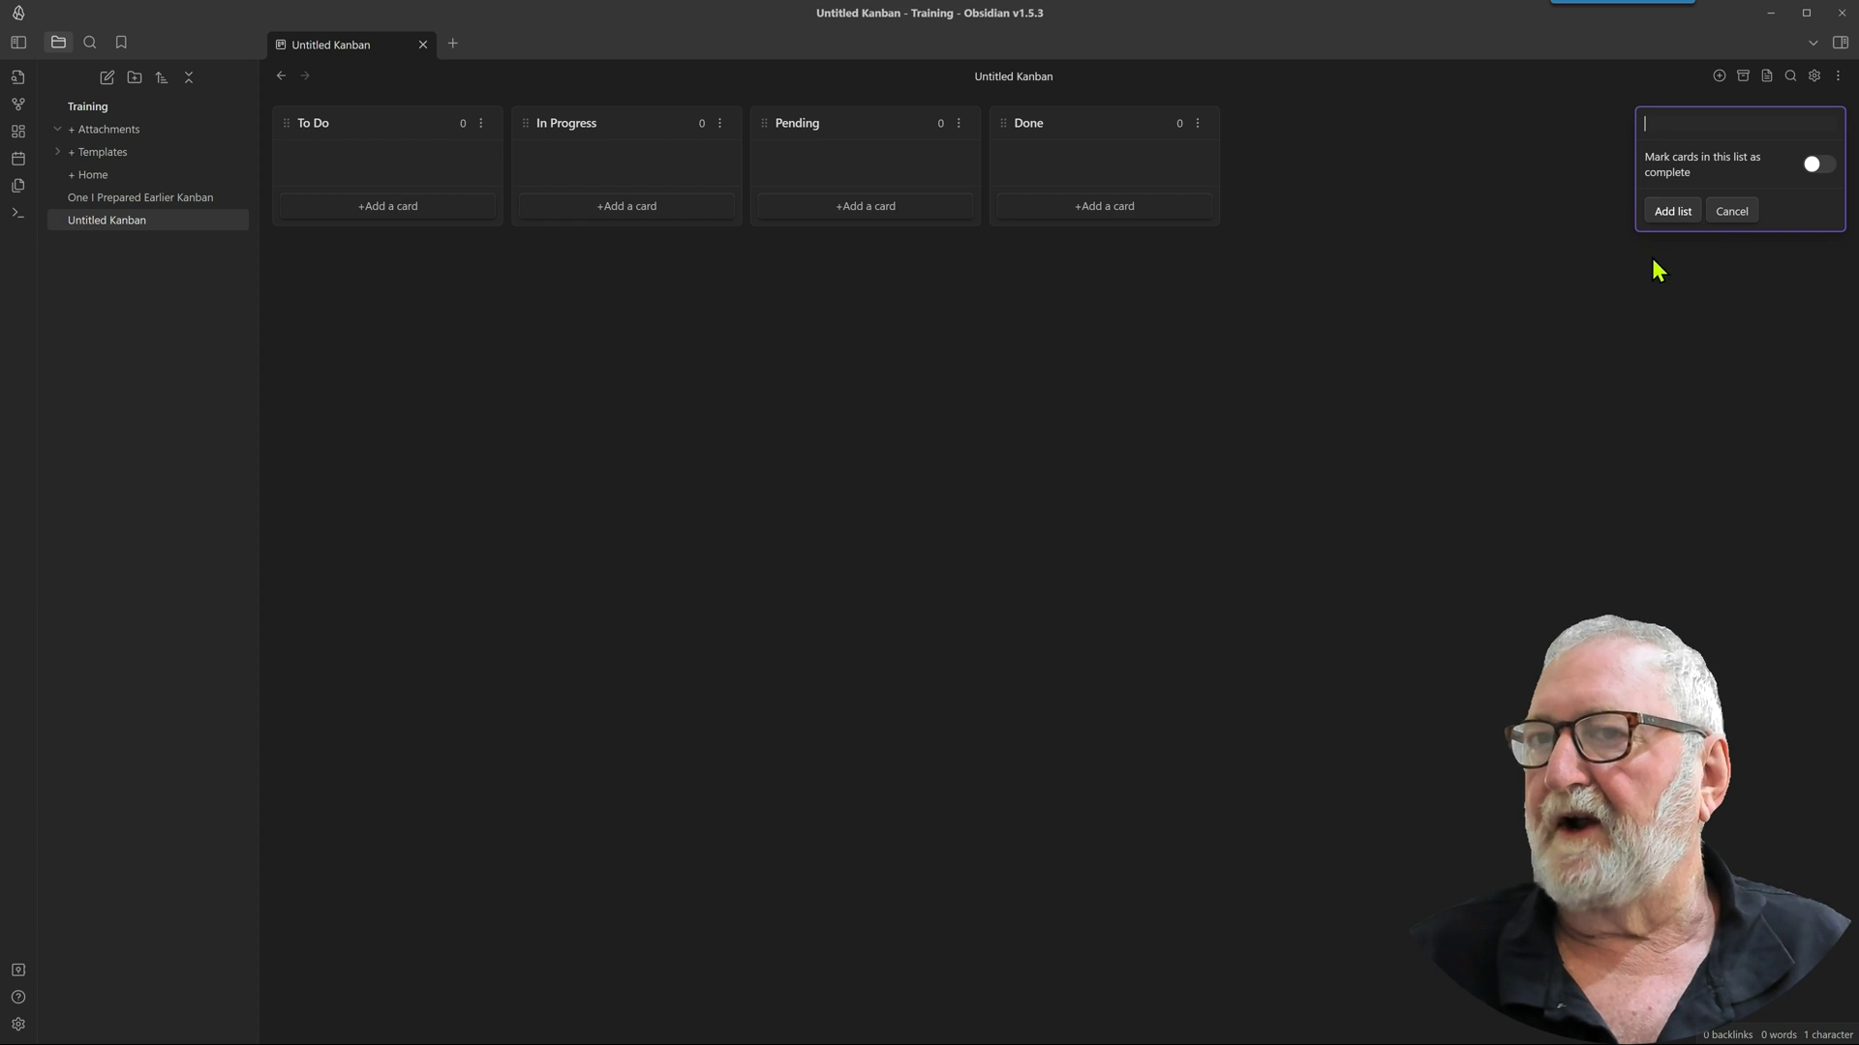
left_click(1730, 212)
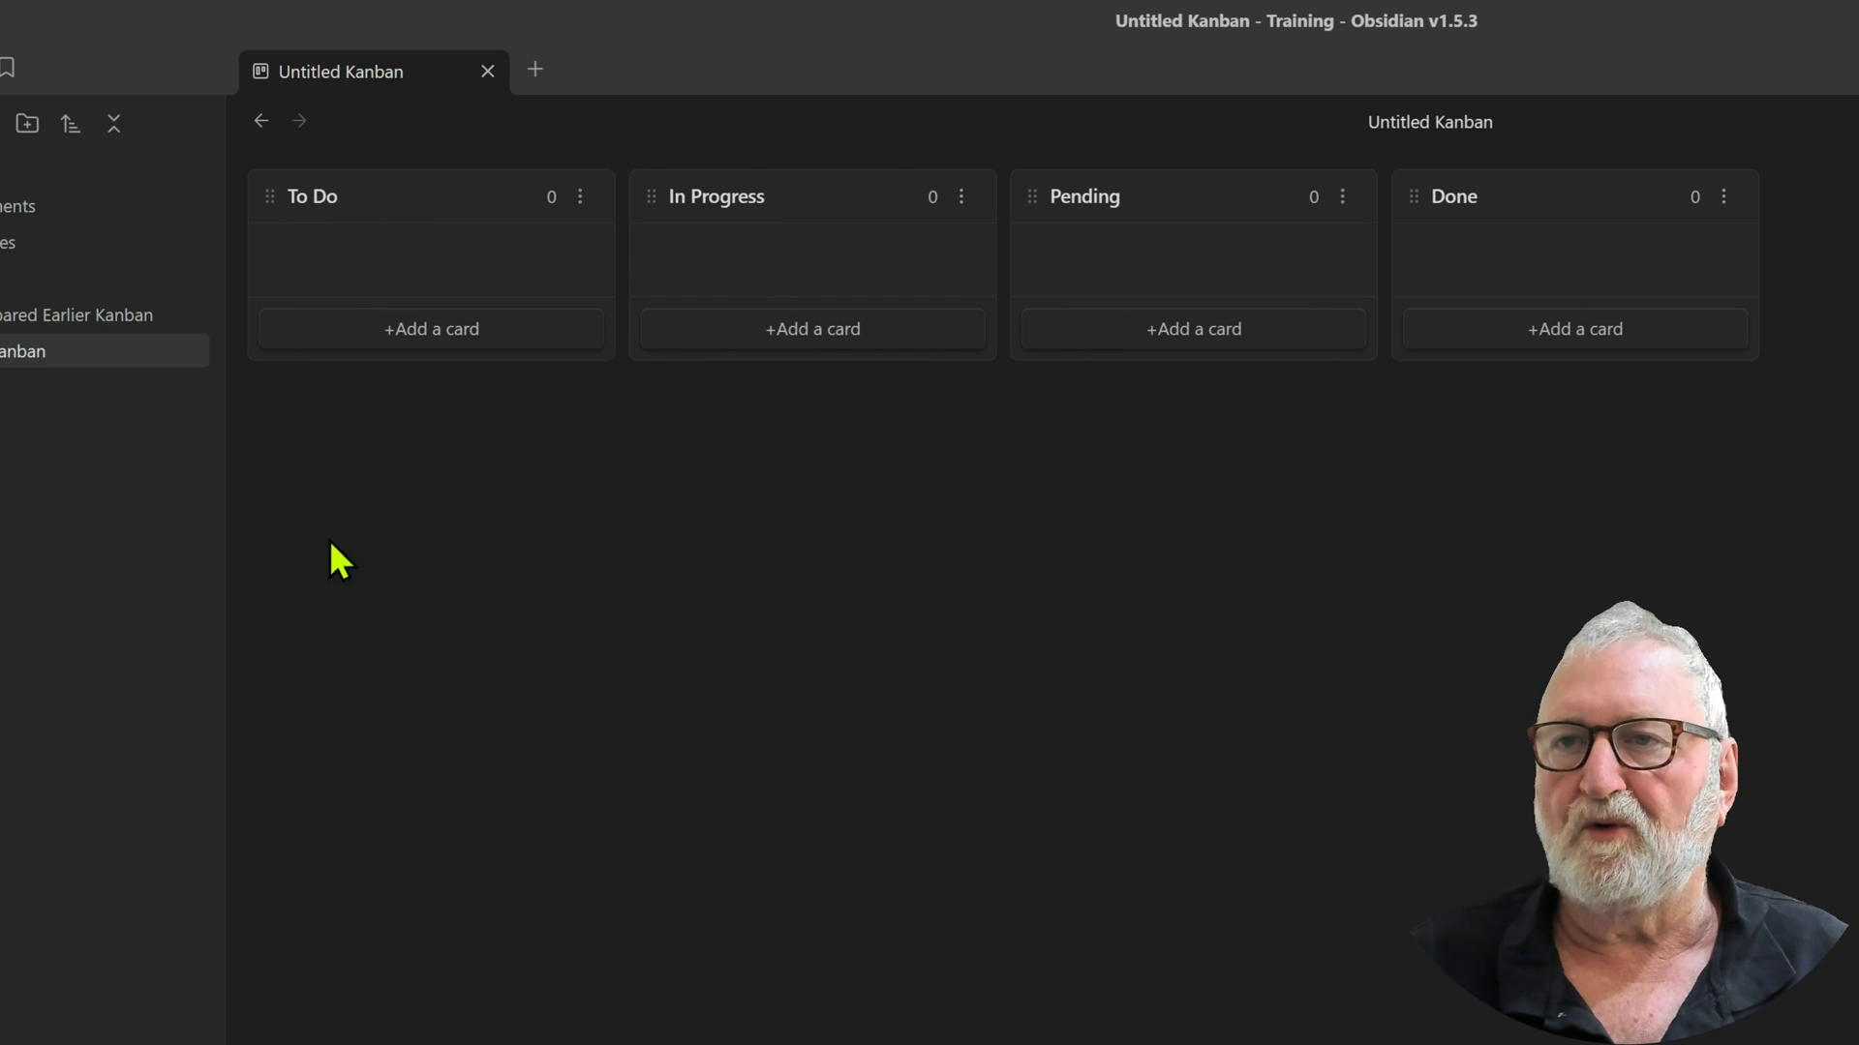
Add a 'Things to do' card with a second line 'This is just a card that we are using for test purposes.'.
left_click(439, 328)
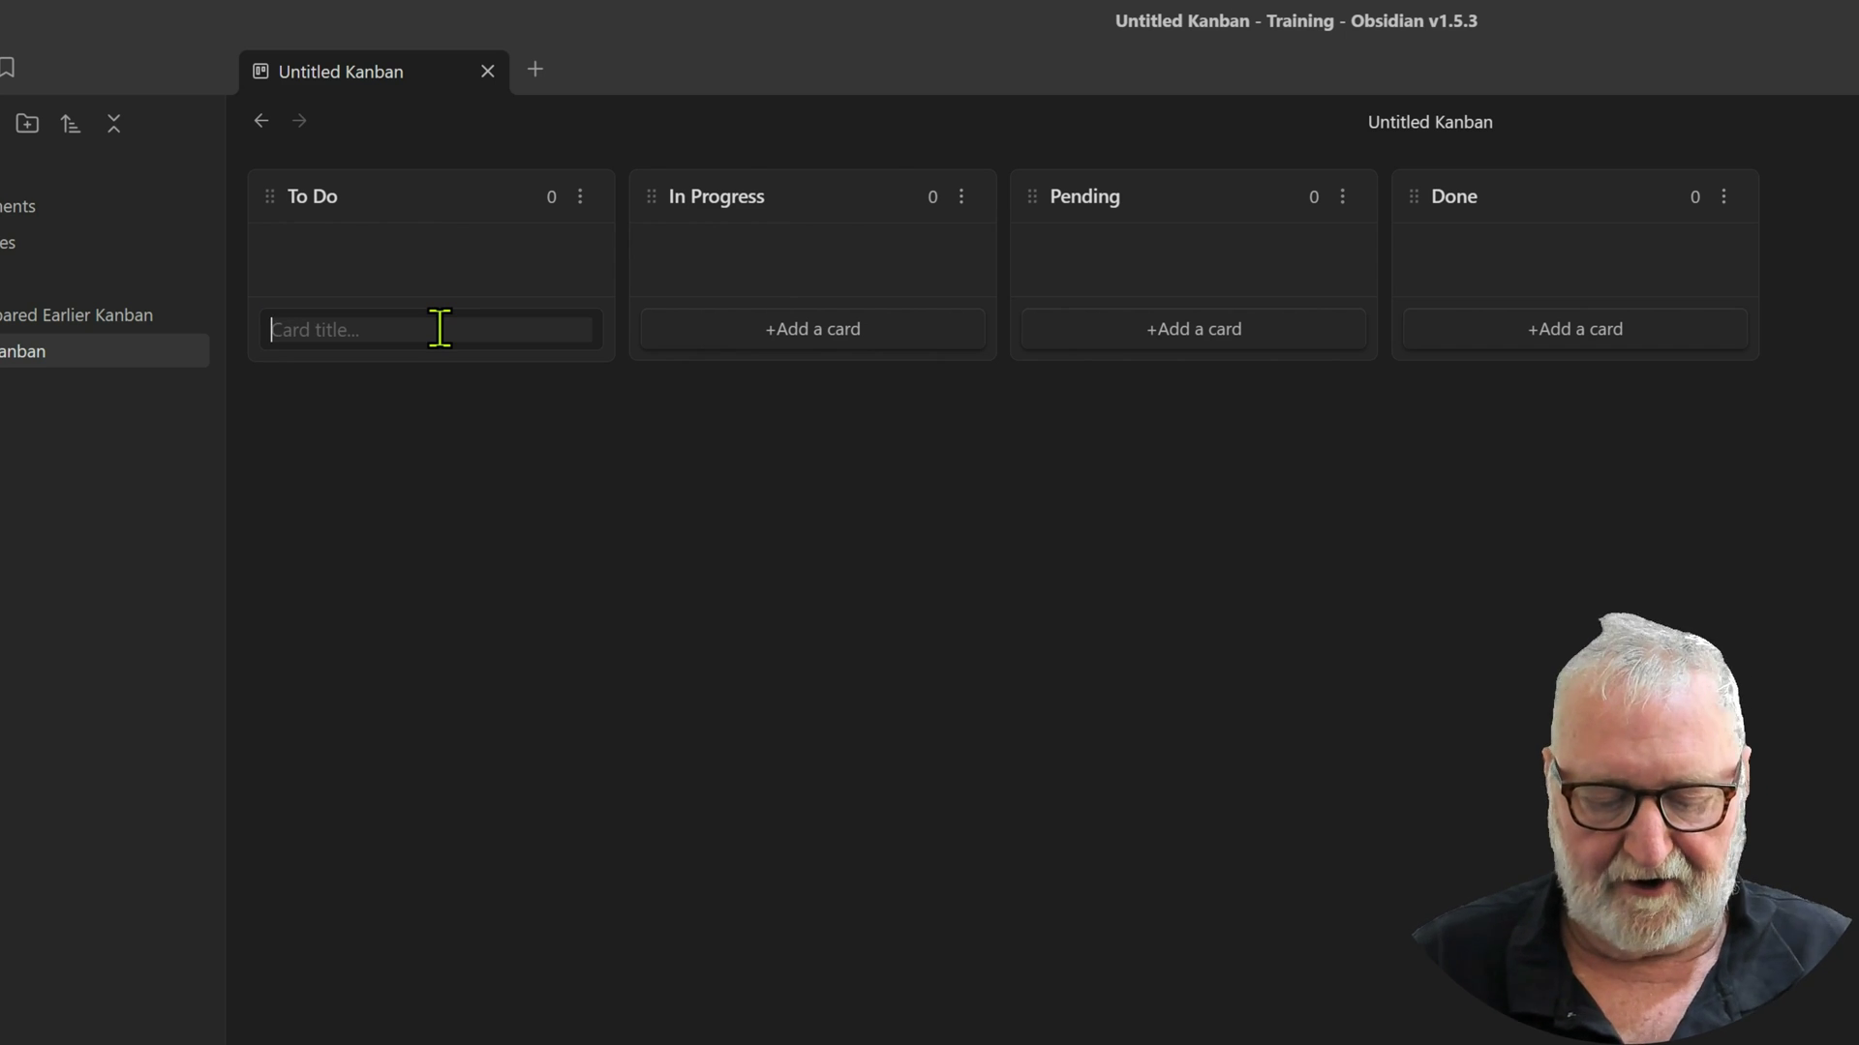
type("Things to ")
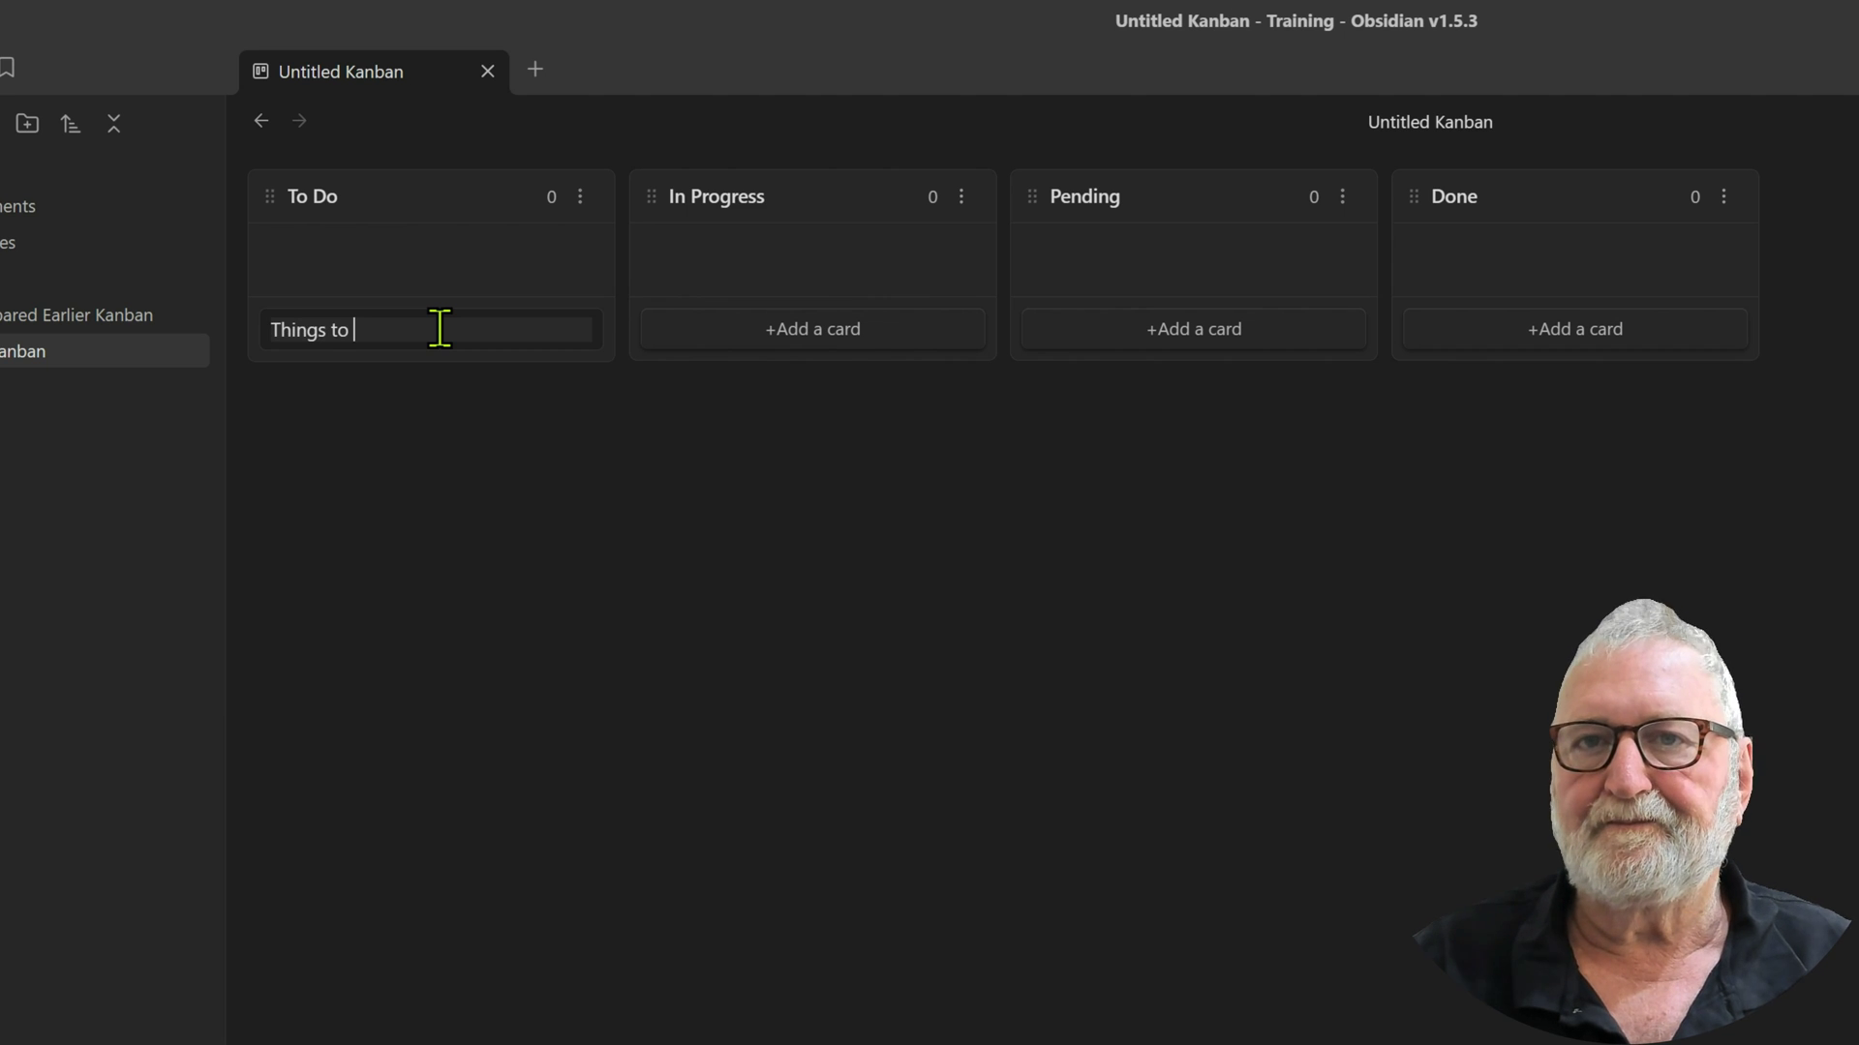
type("do")
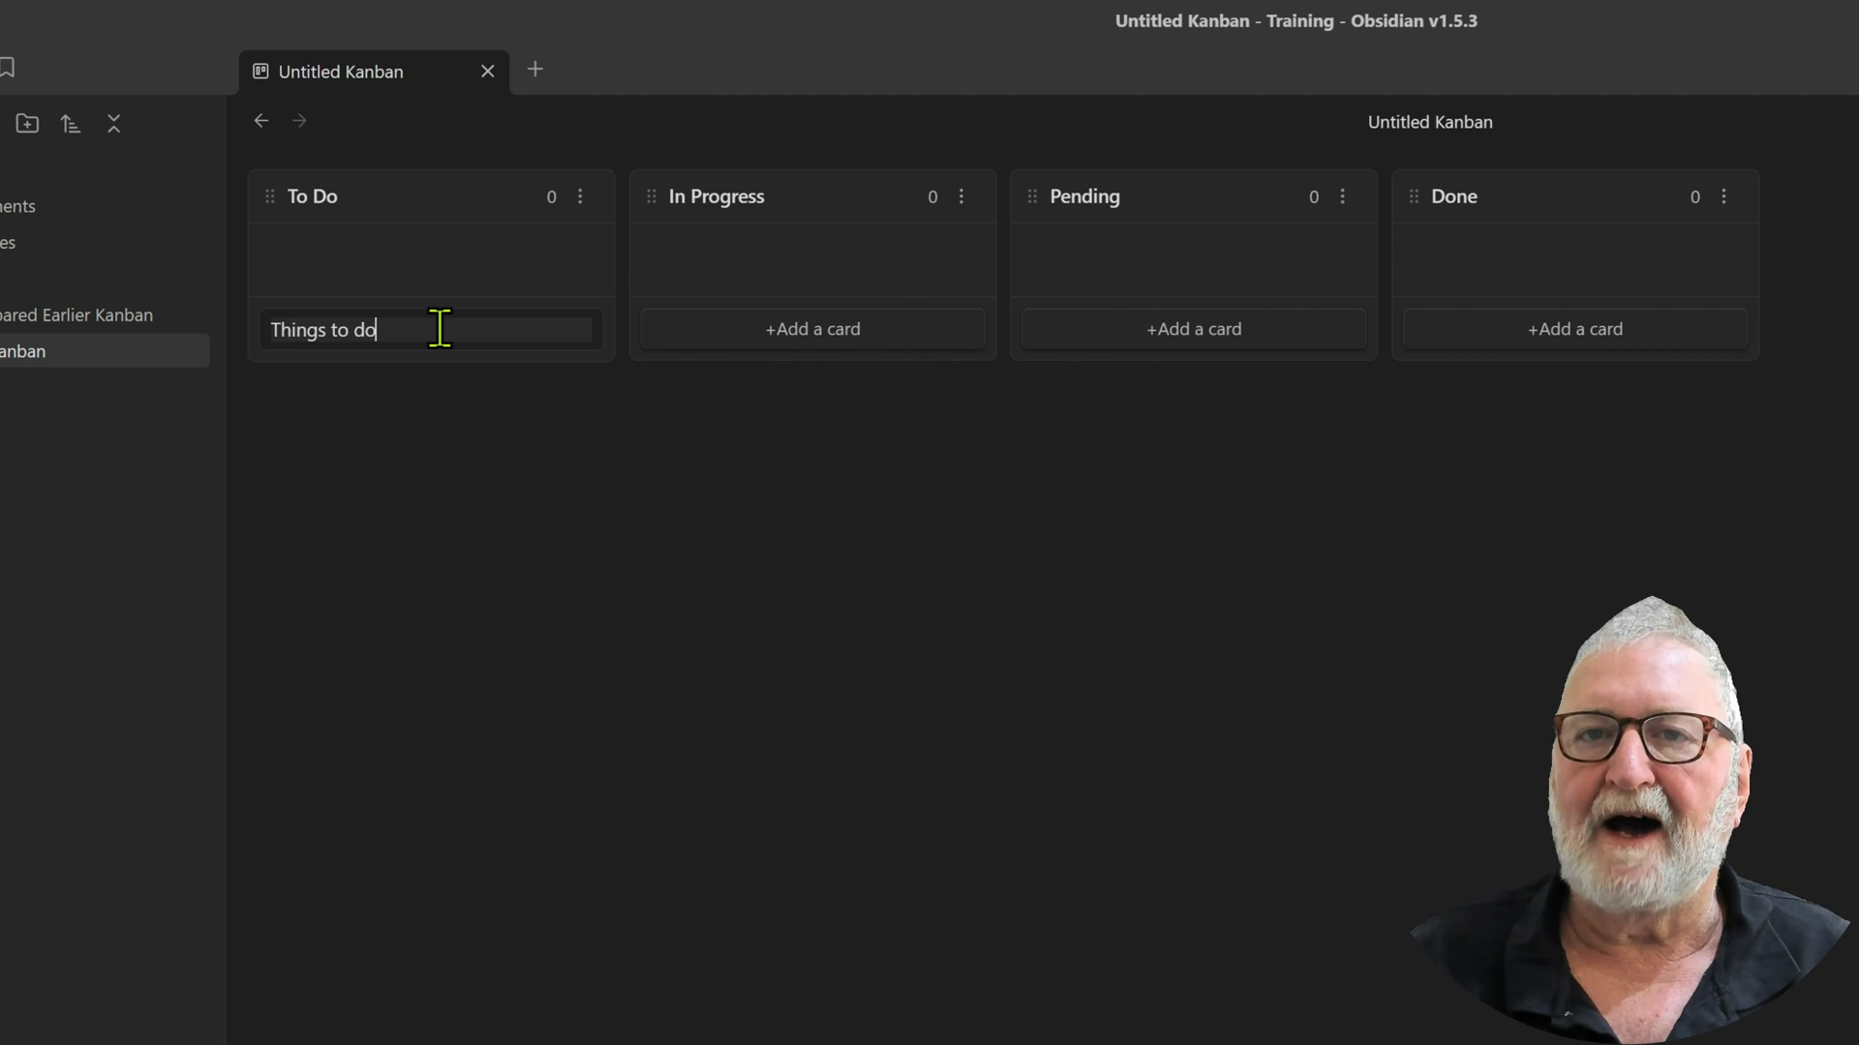
key("shift+Return")
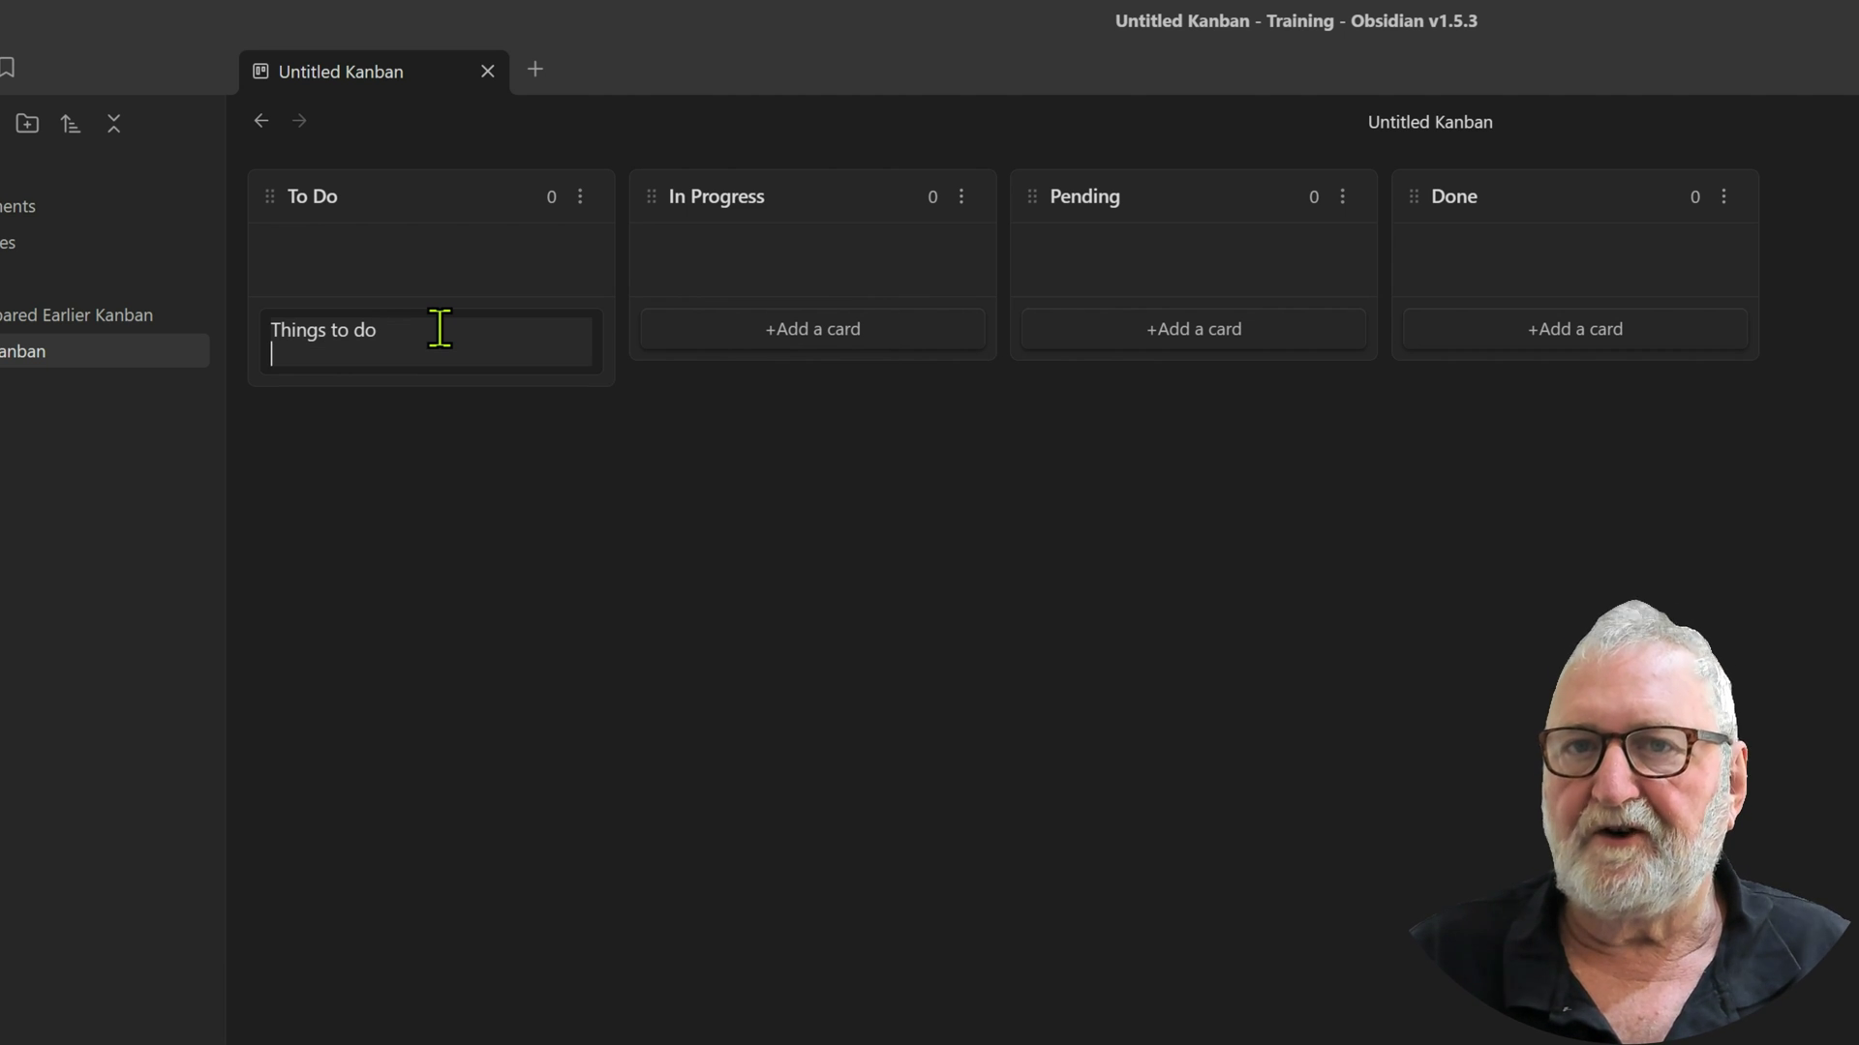
type("This is j")
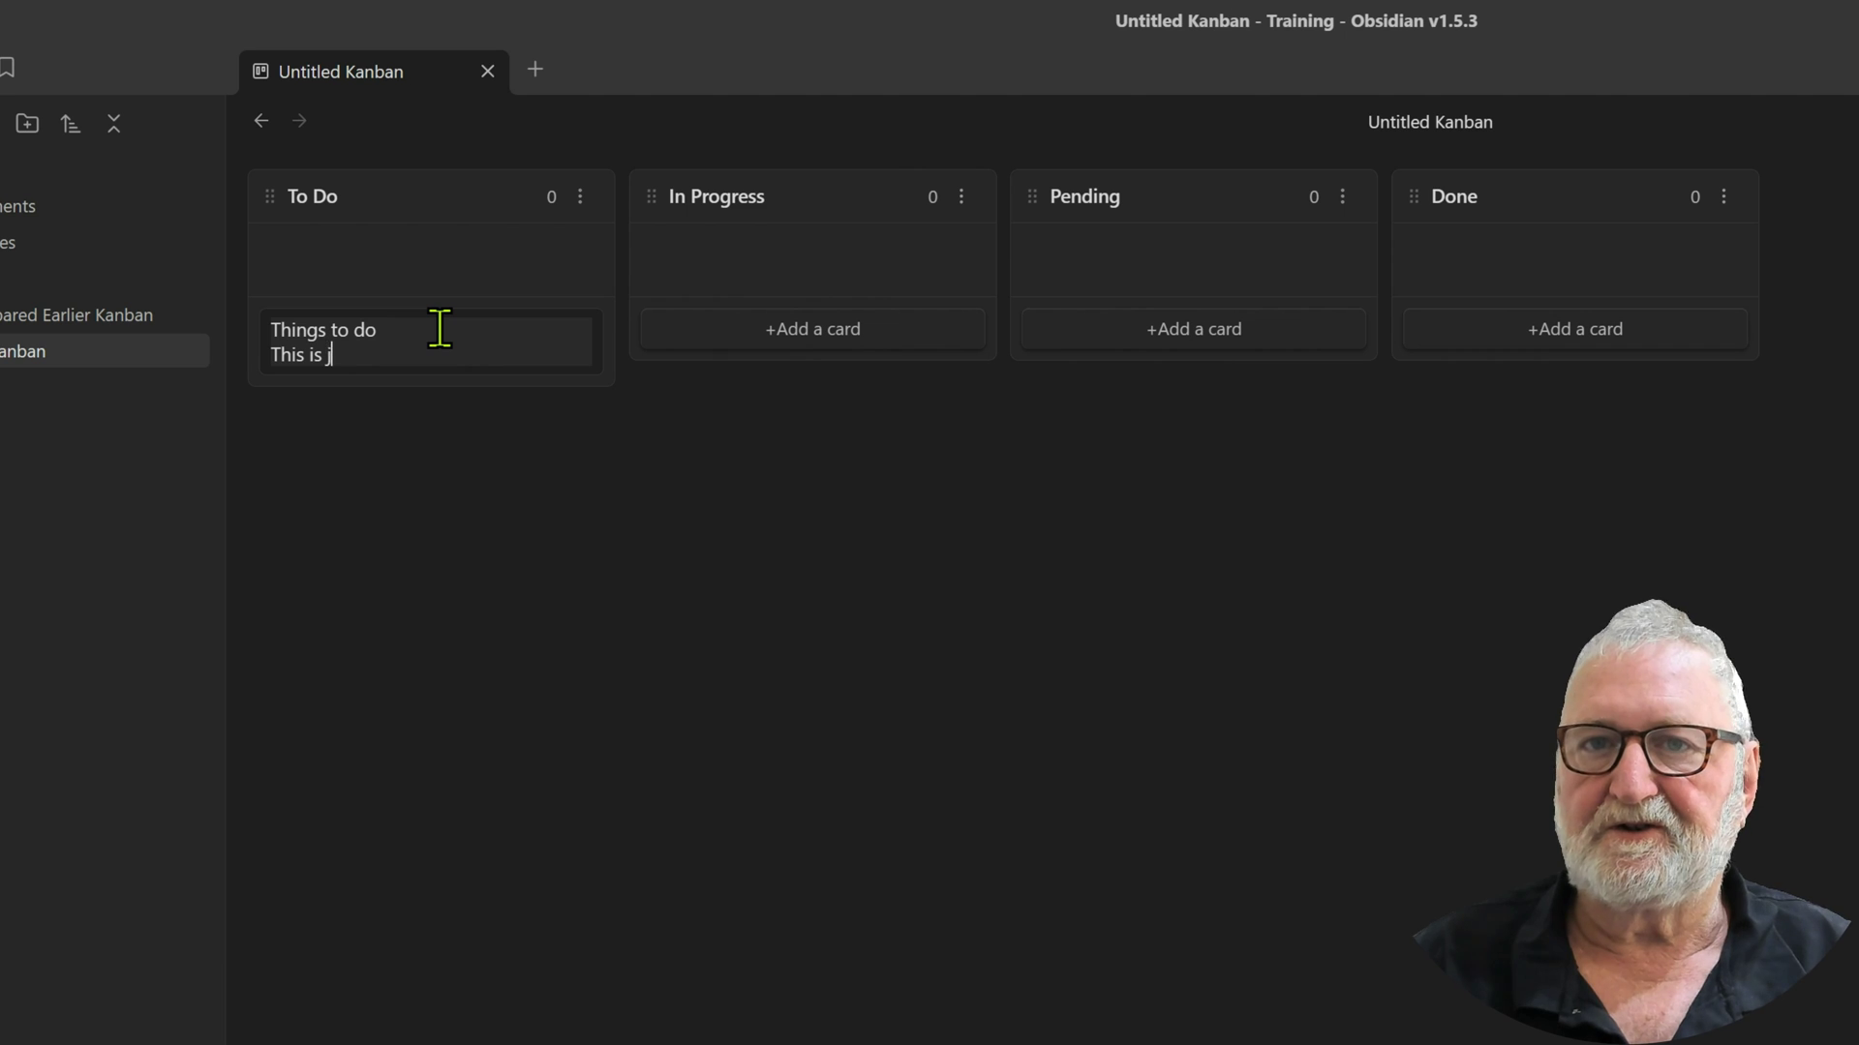
type("ust a card that")
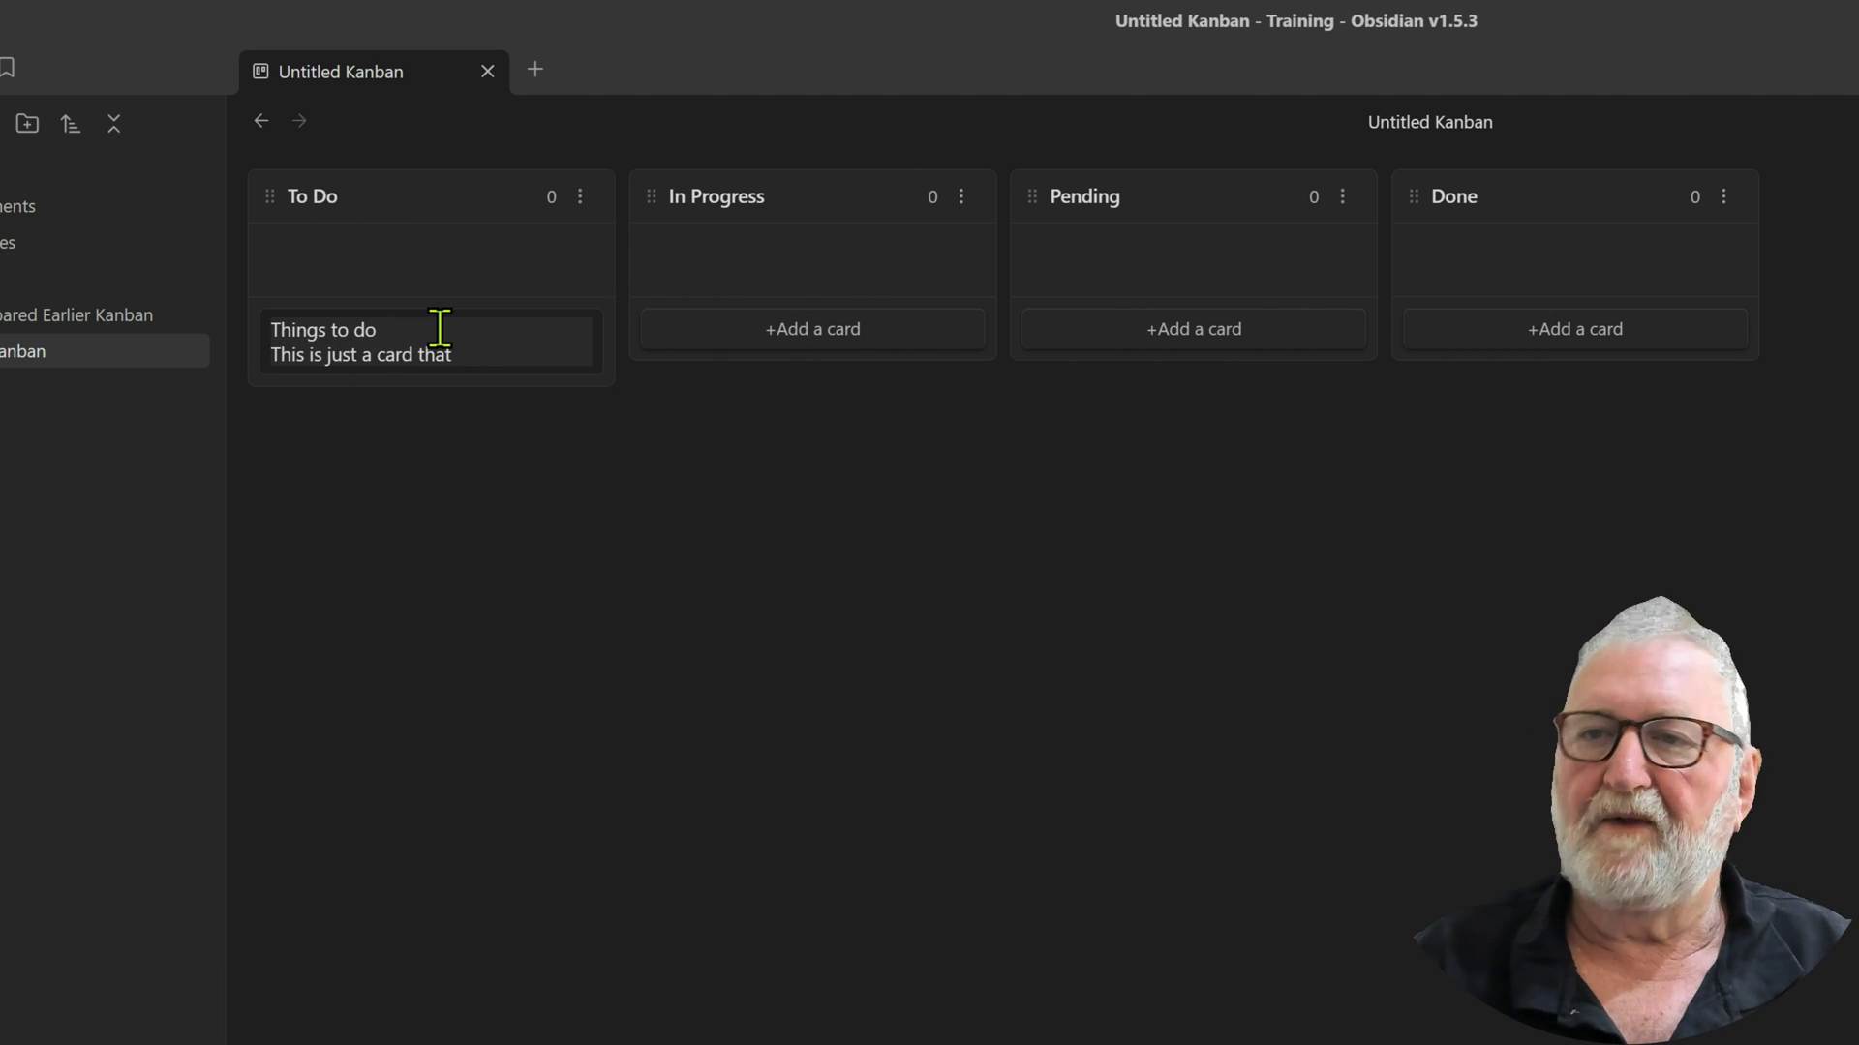
type(" we are using f")
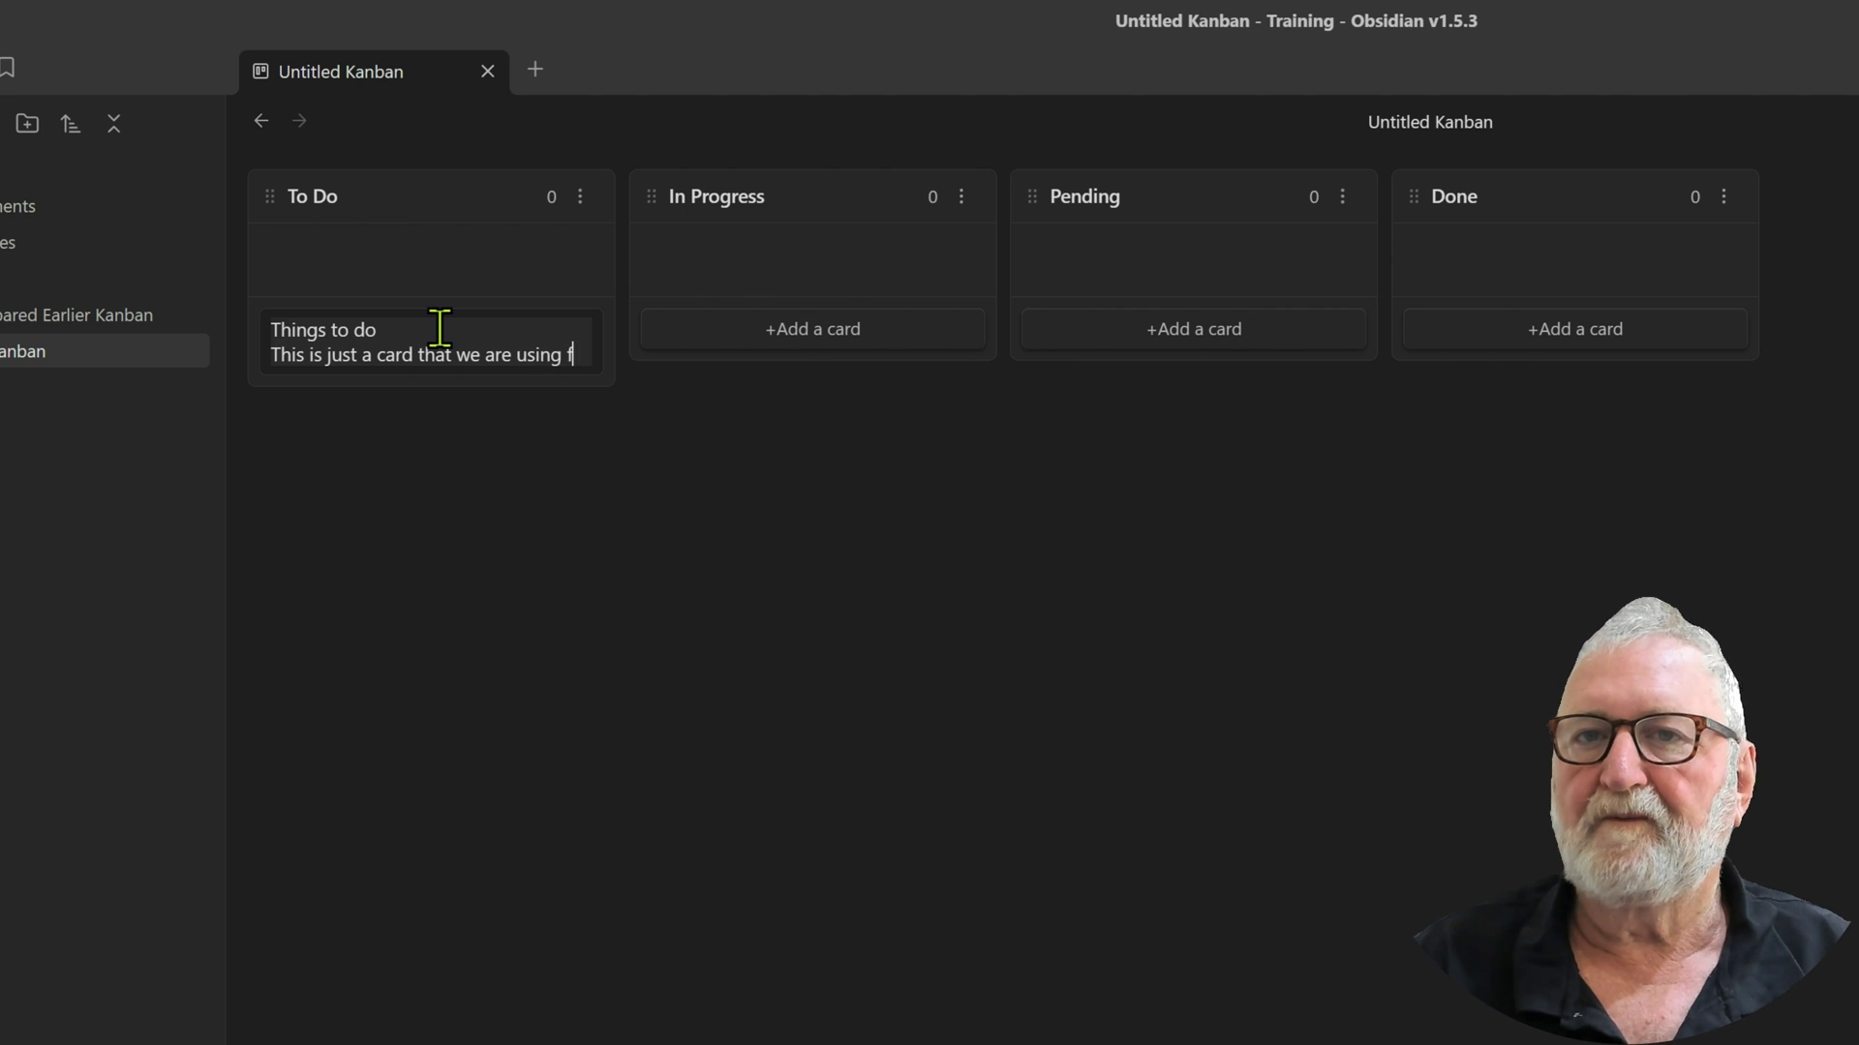
type("or test purposes.")
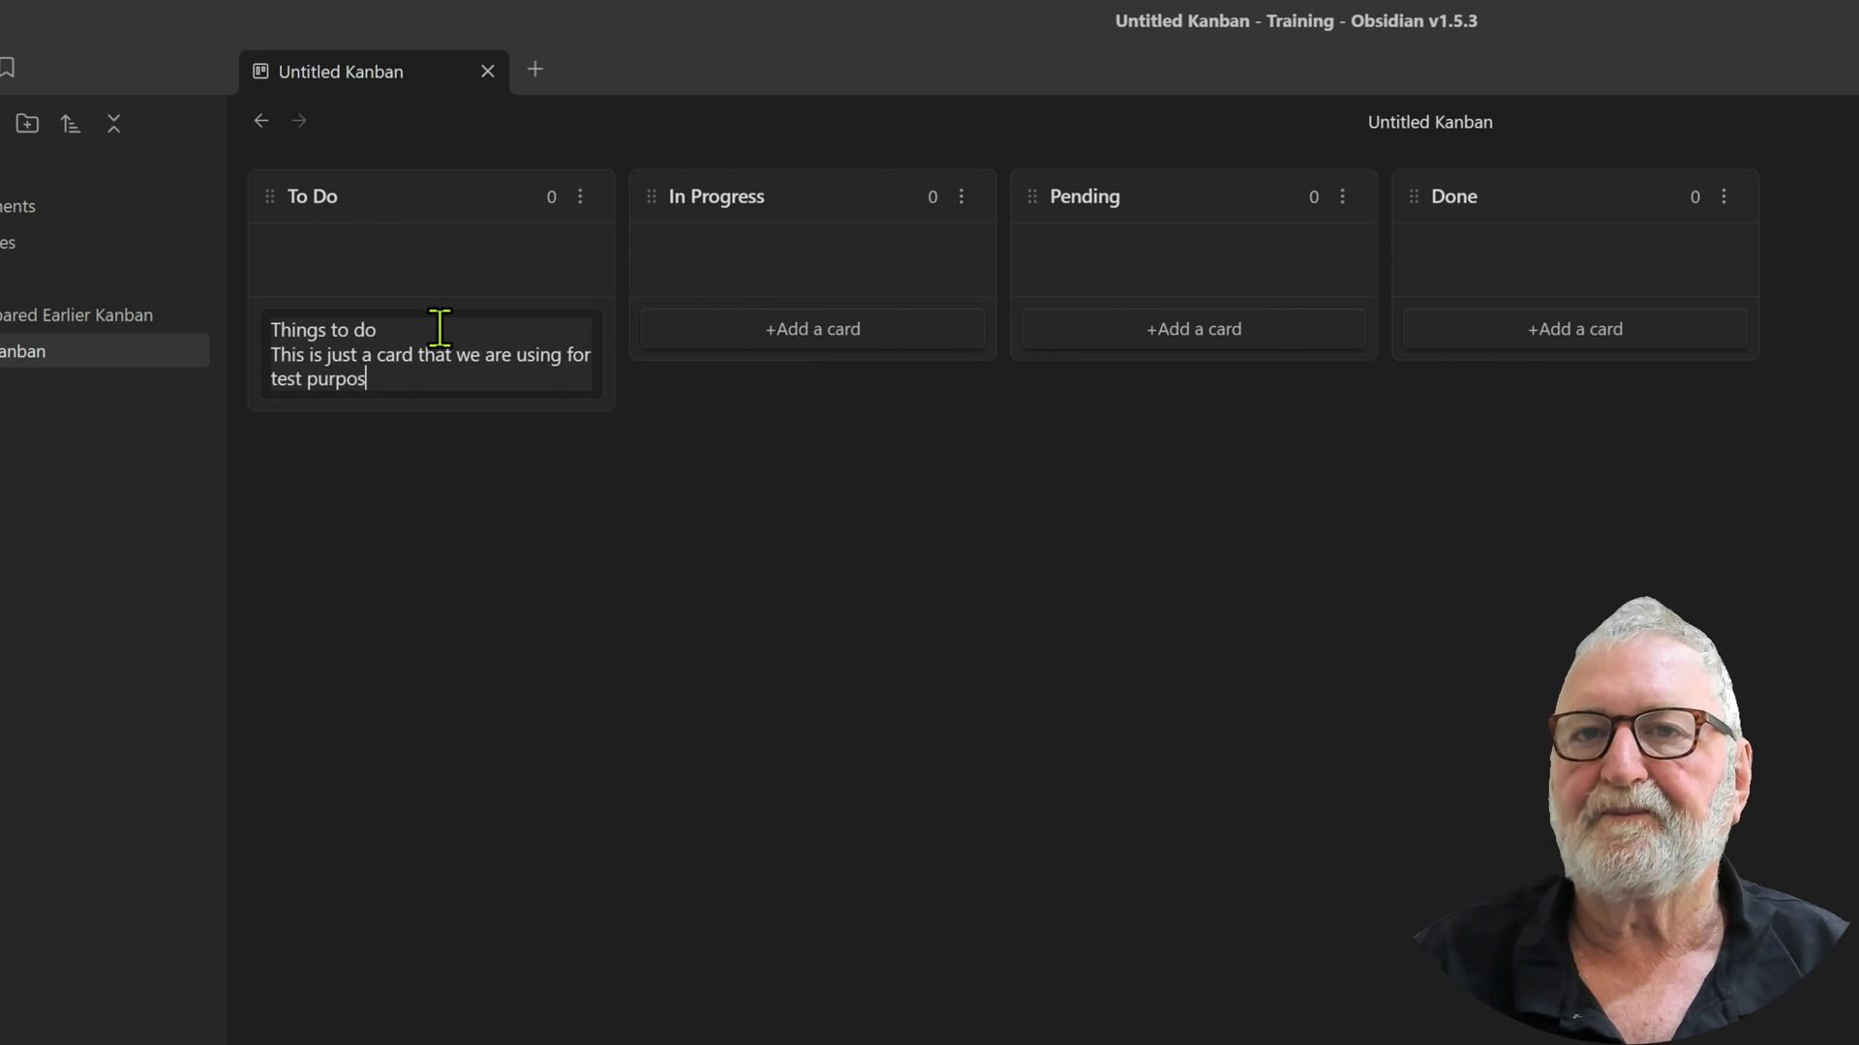
key("Return")
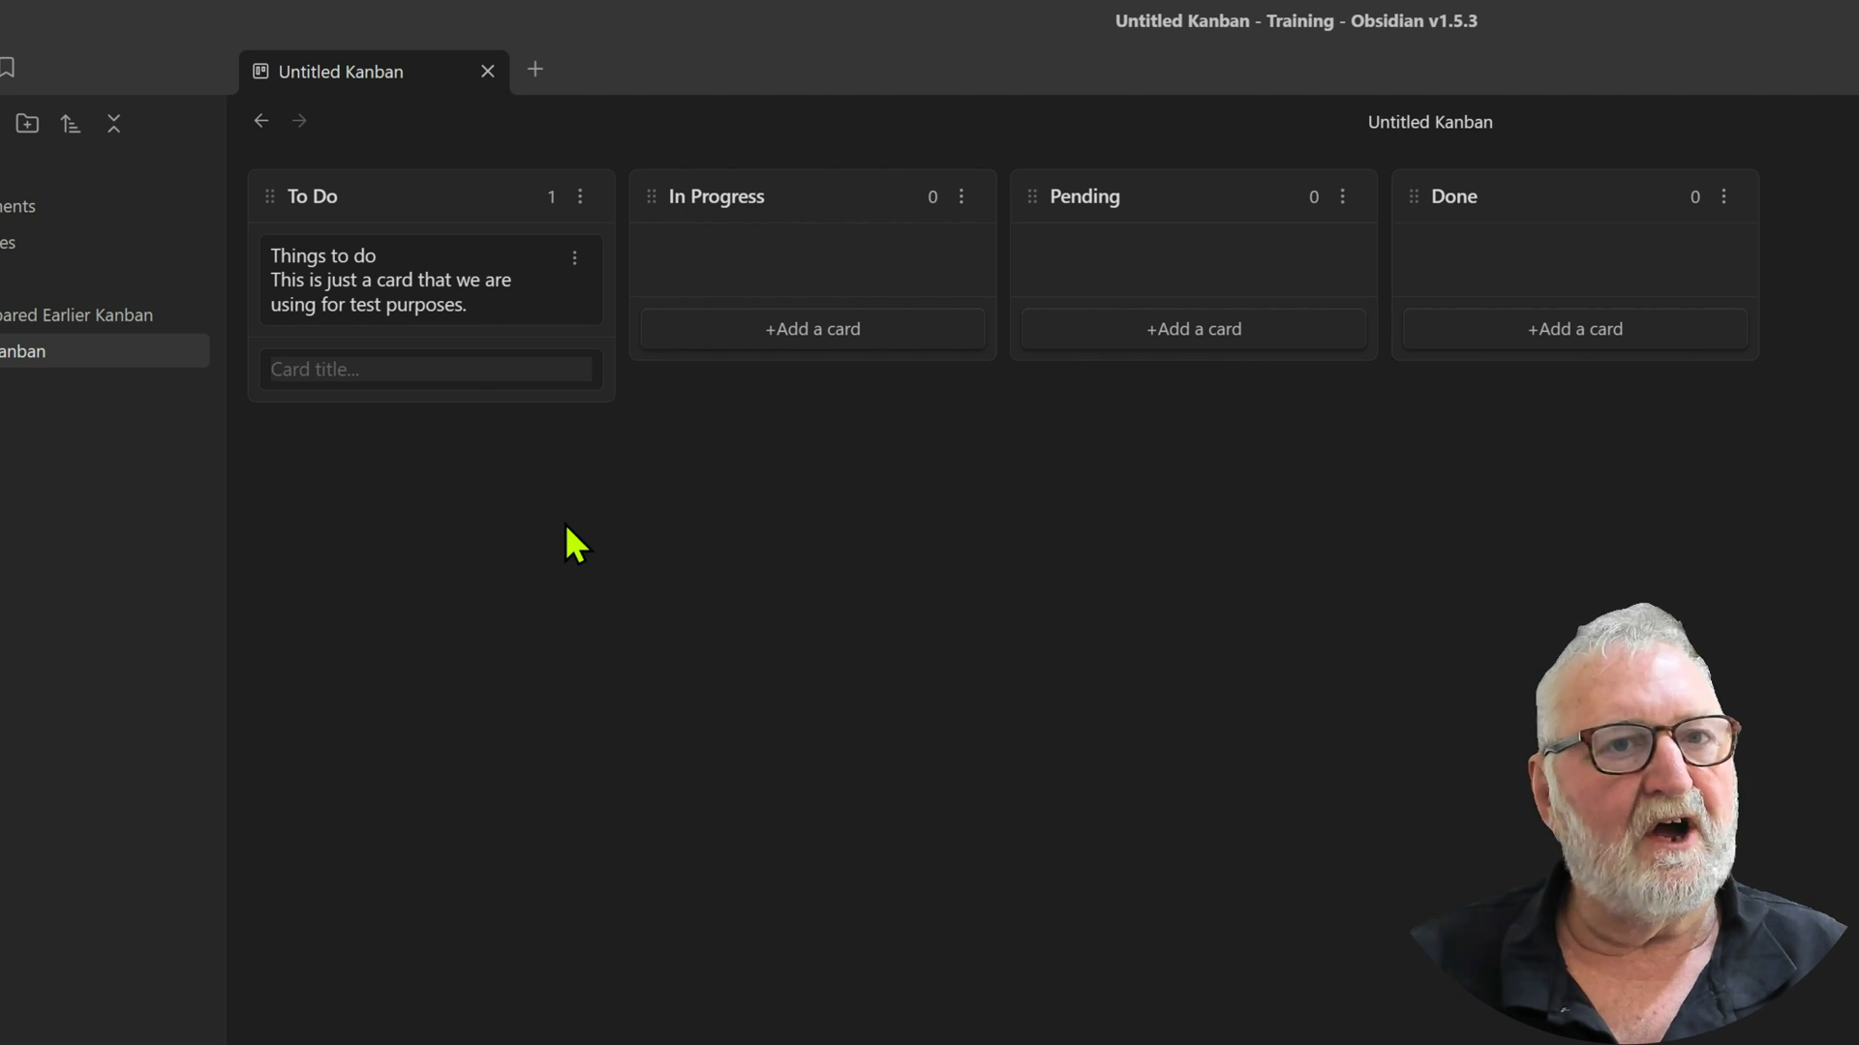
Open the 'One I Prepared Earlier Kanban' board from the file explorer.
left_click(71, 315)
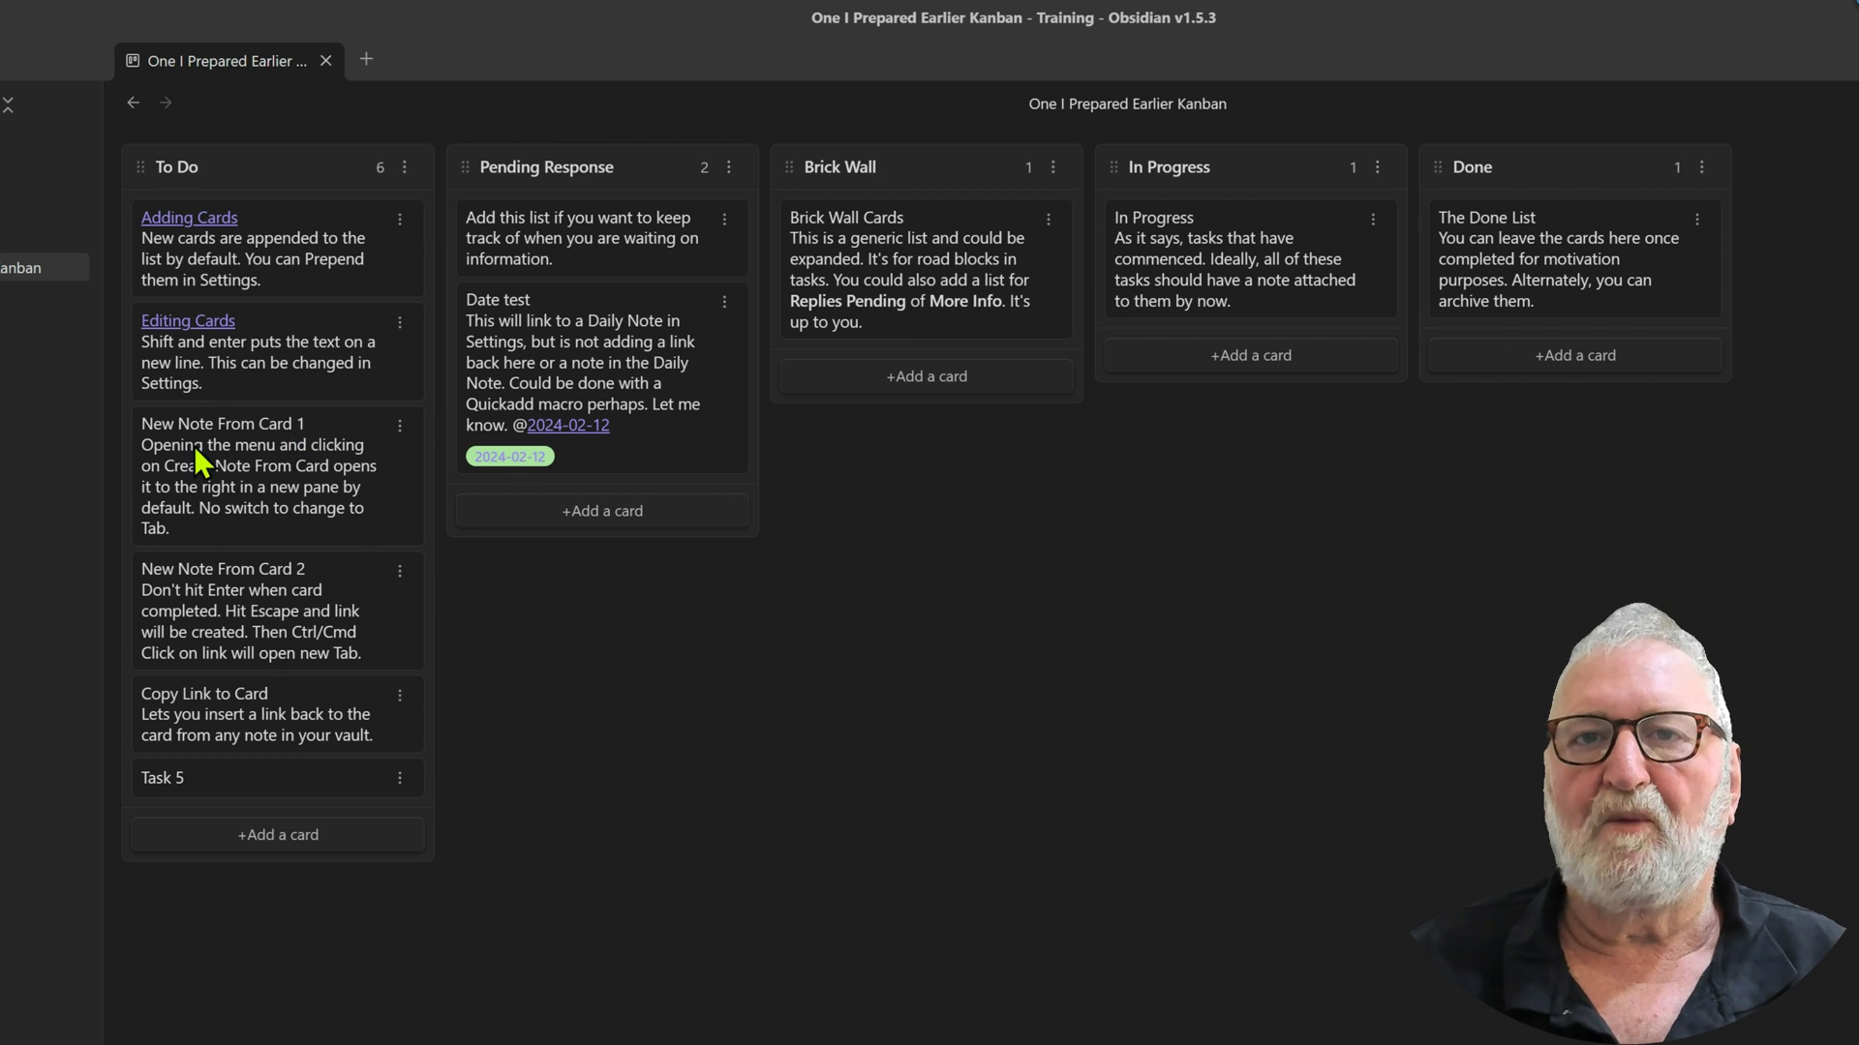
Make a new note from the New Note From Card 1 card containing 'This is a note for the card.'.
left_click(400, 426)
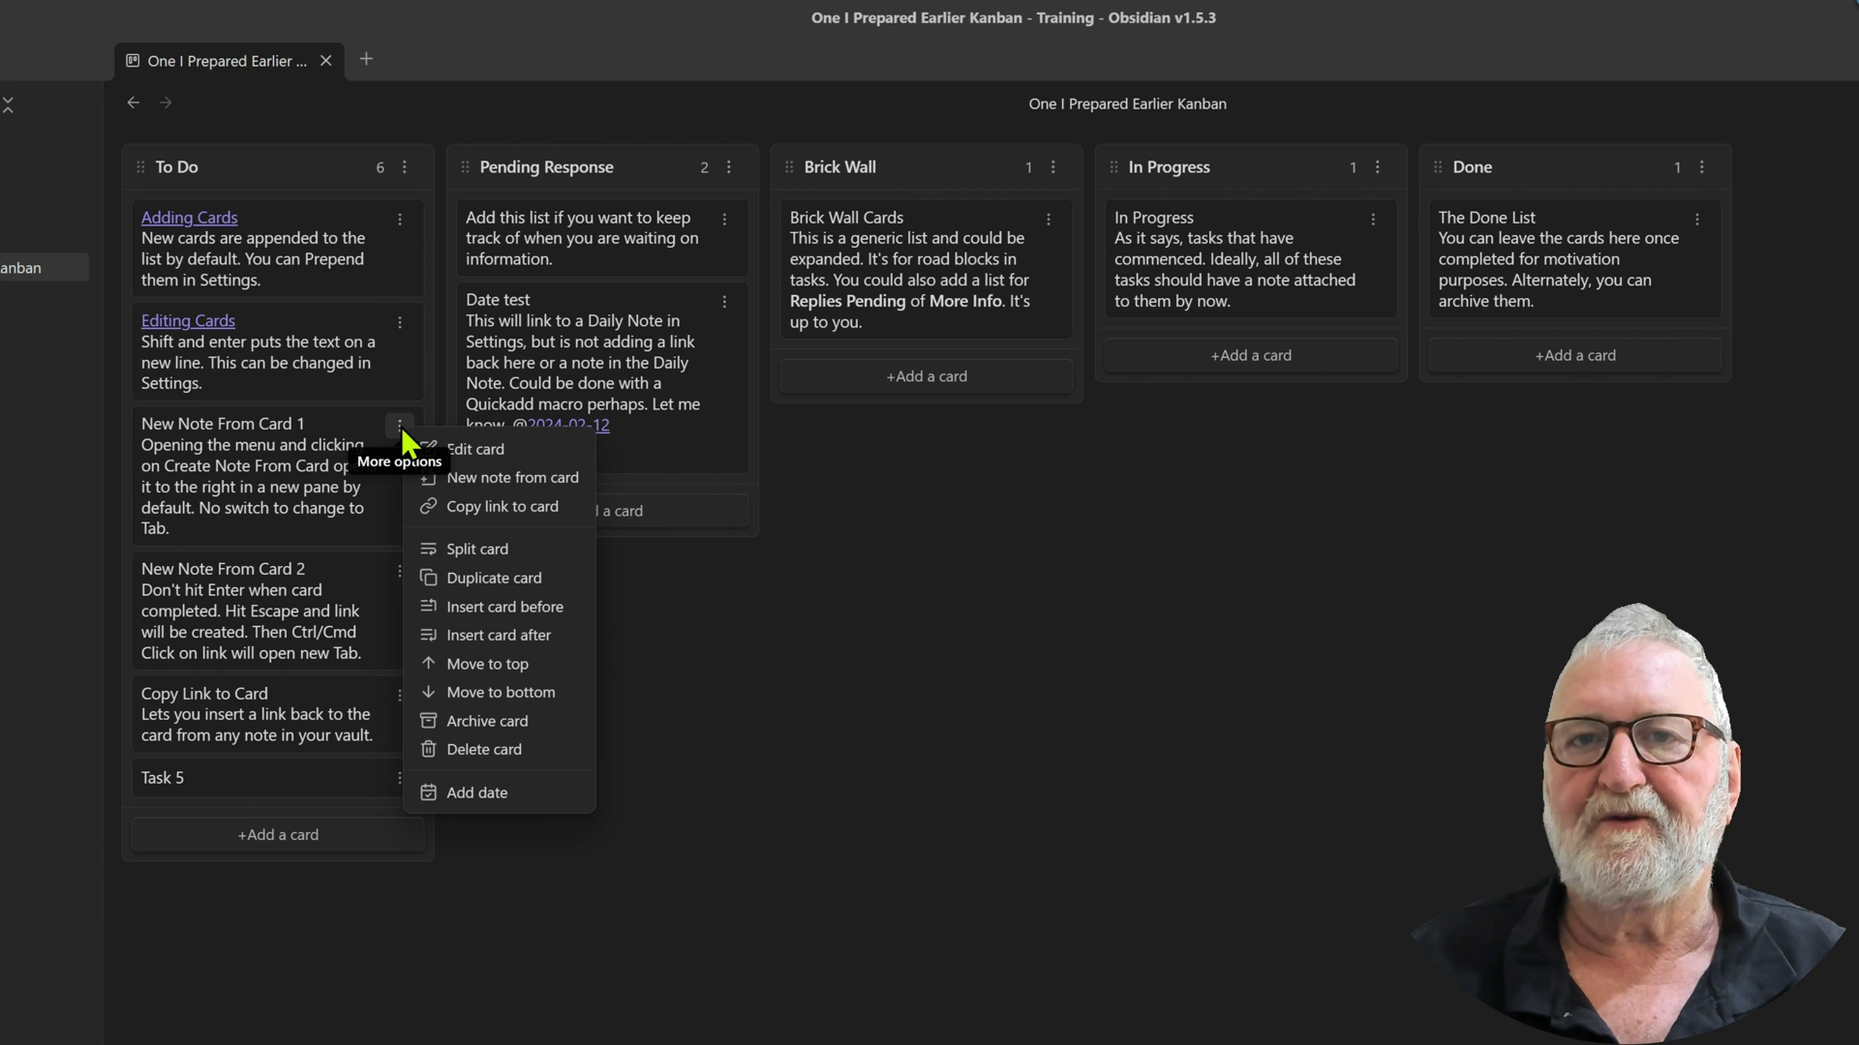
left_click(484, 478)
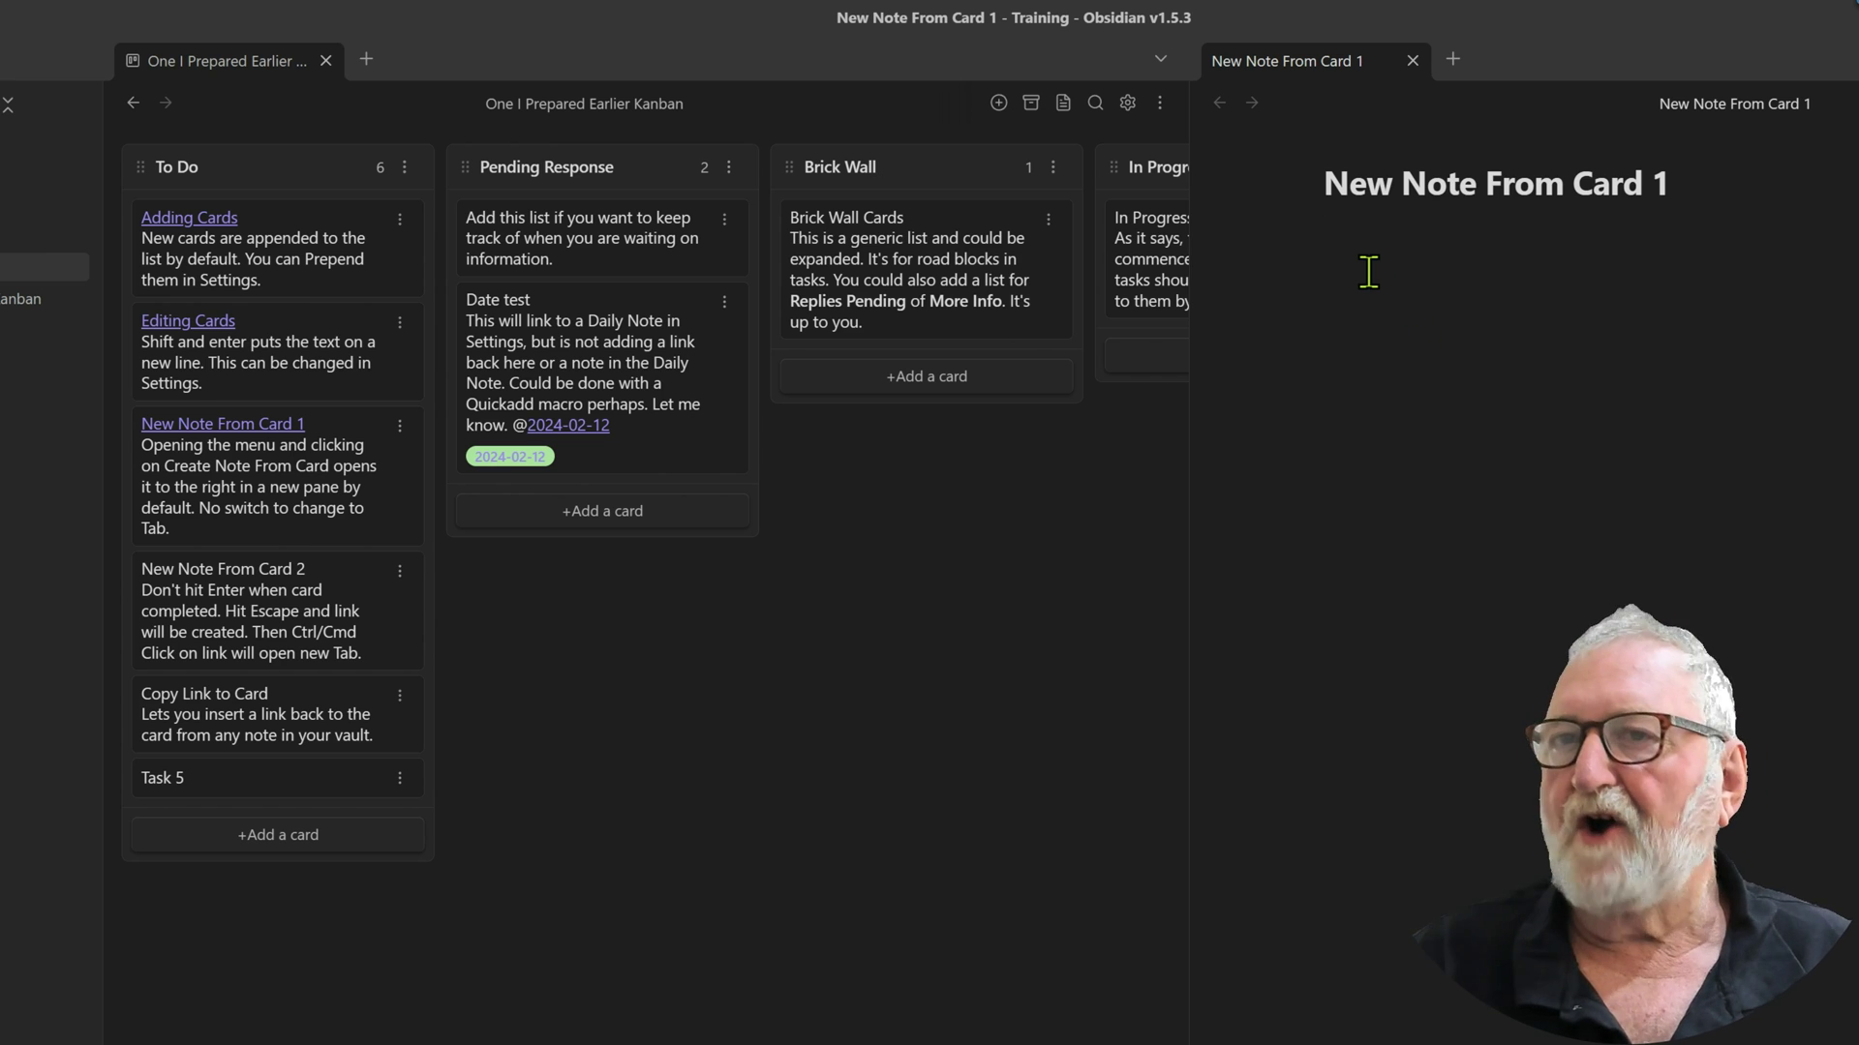
type("This is ")
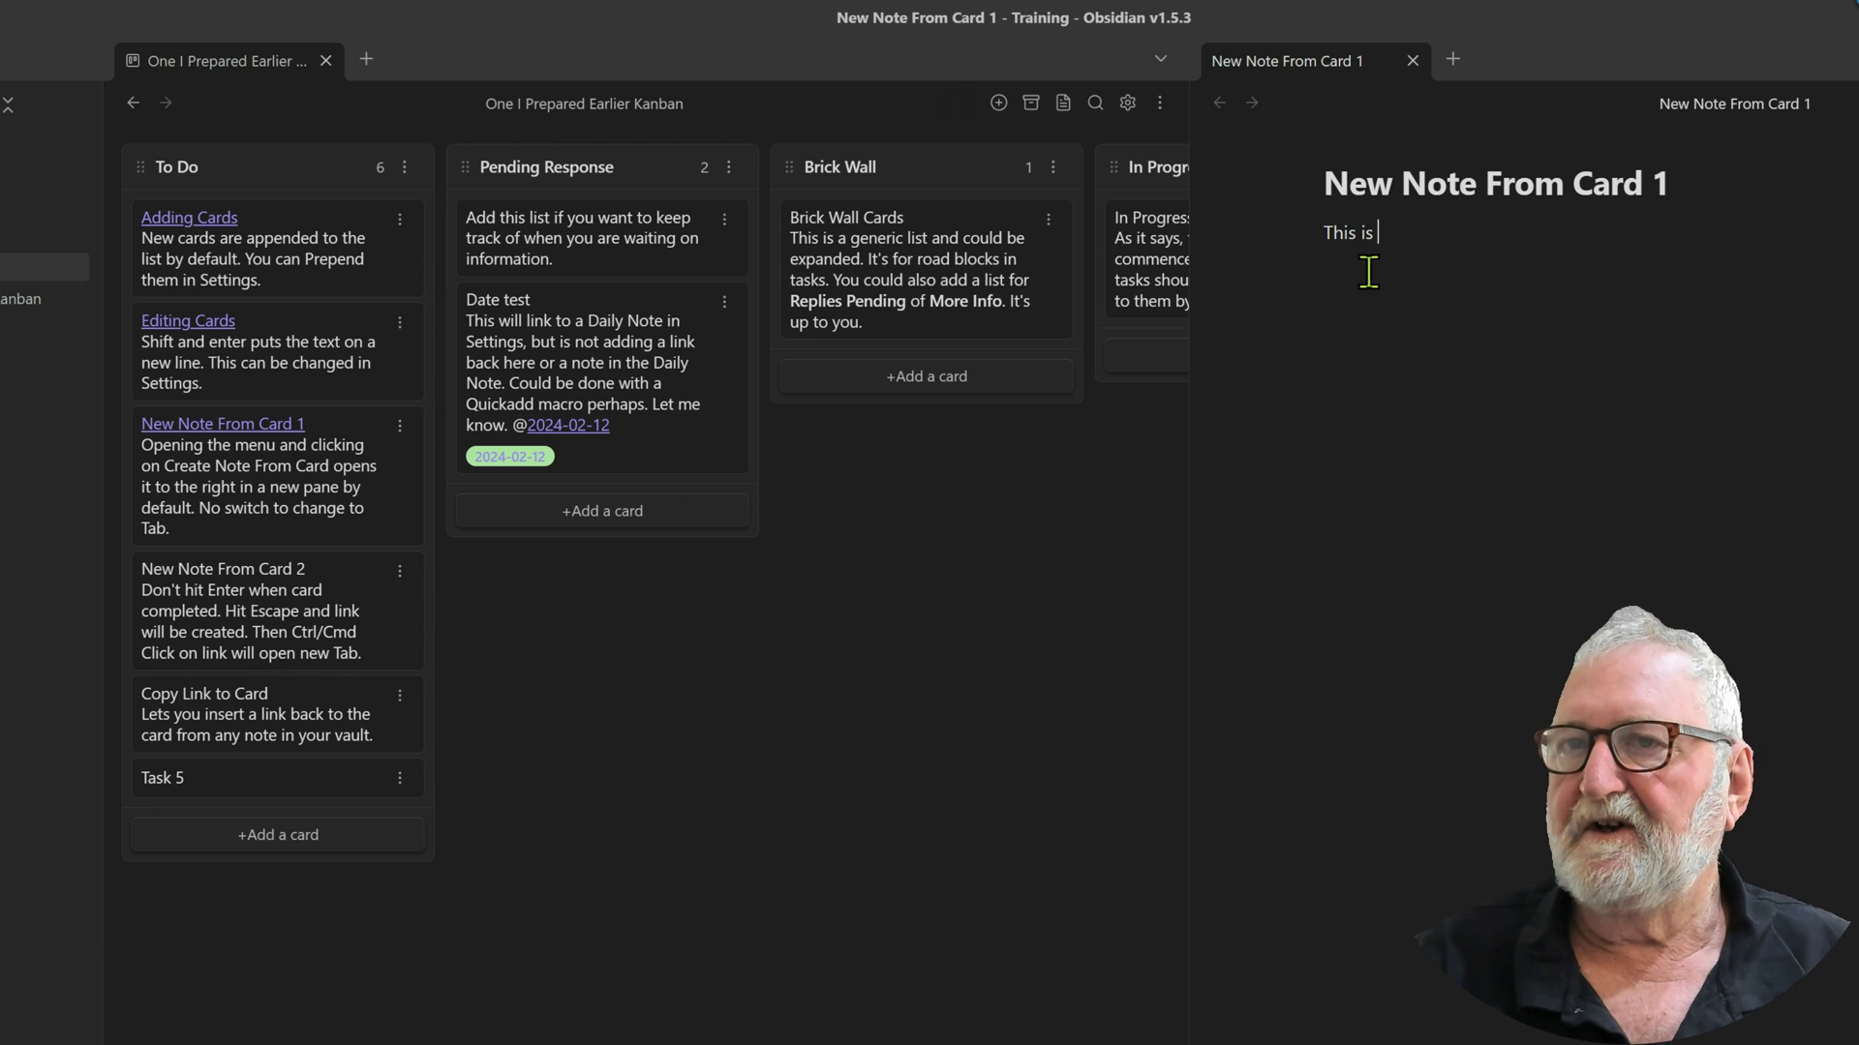
type("a note for the card.")
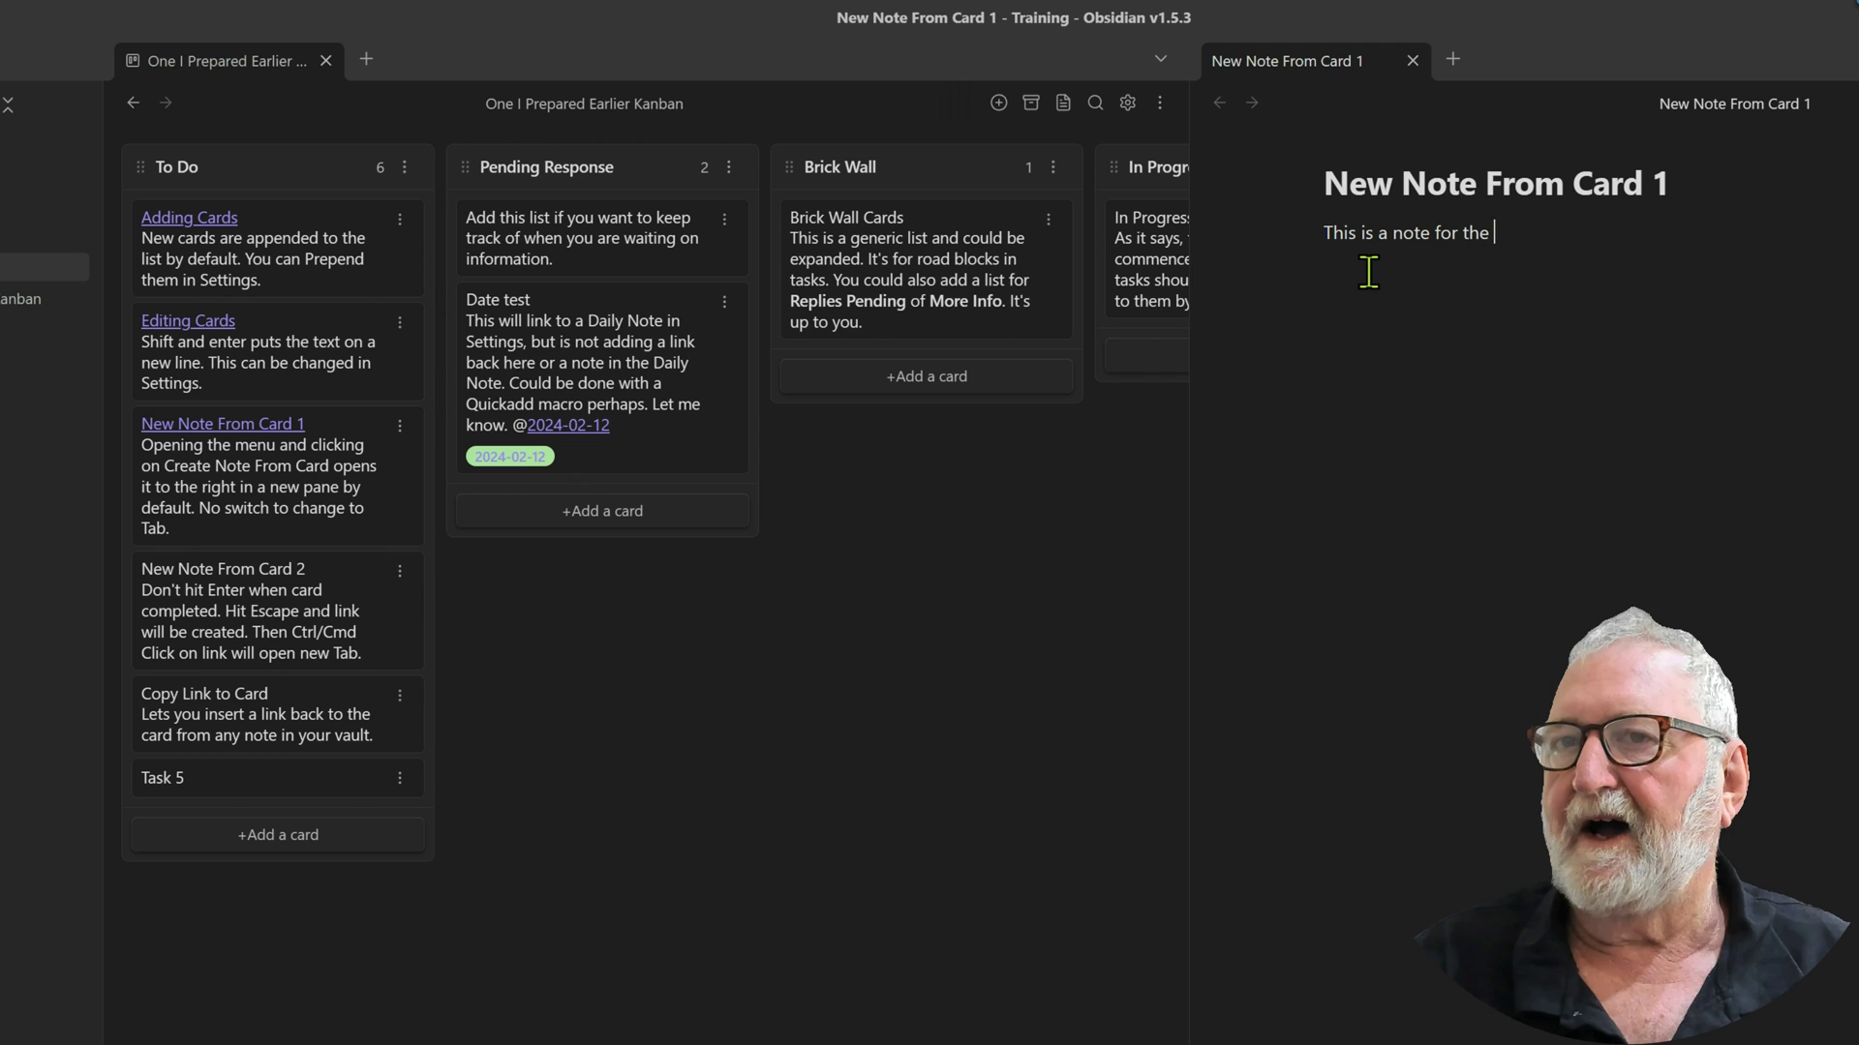
key("Return")
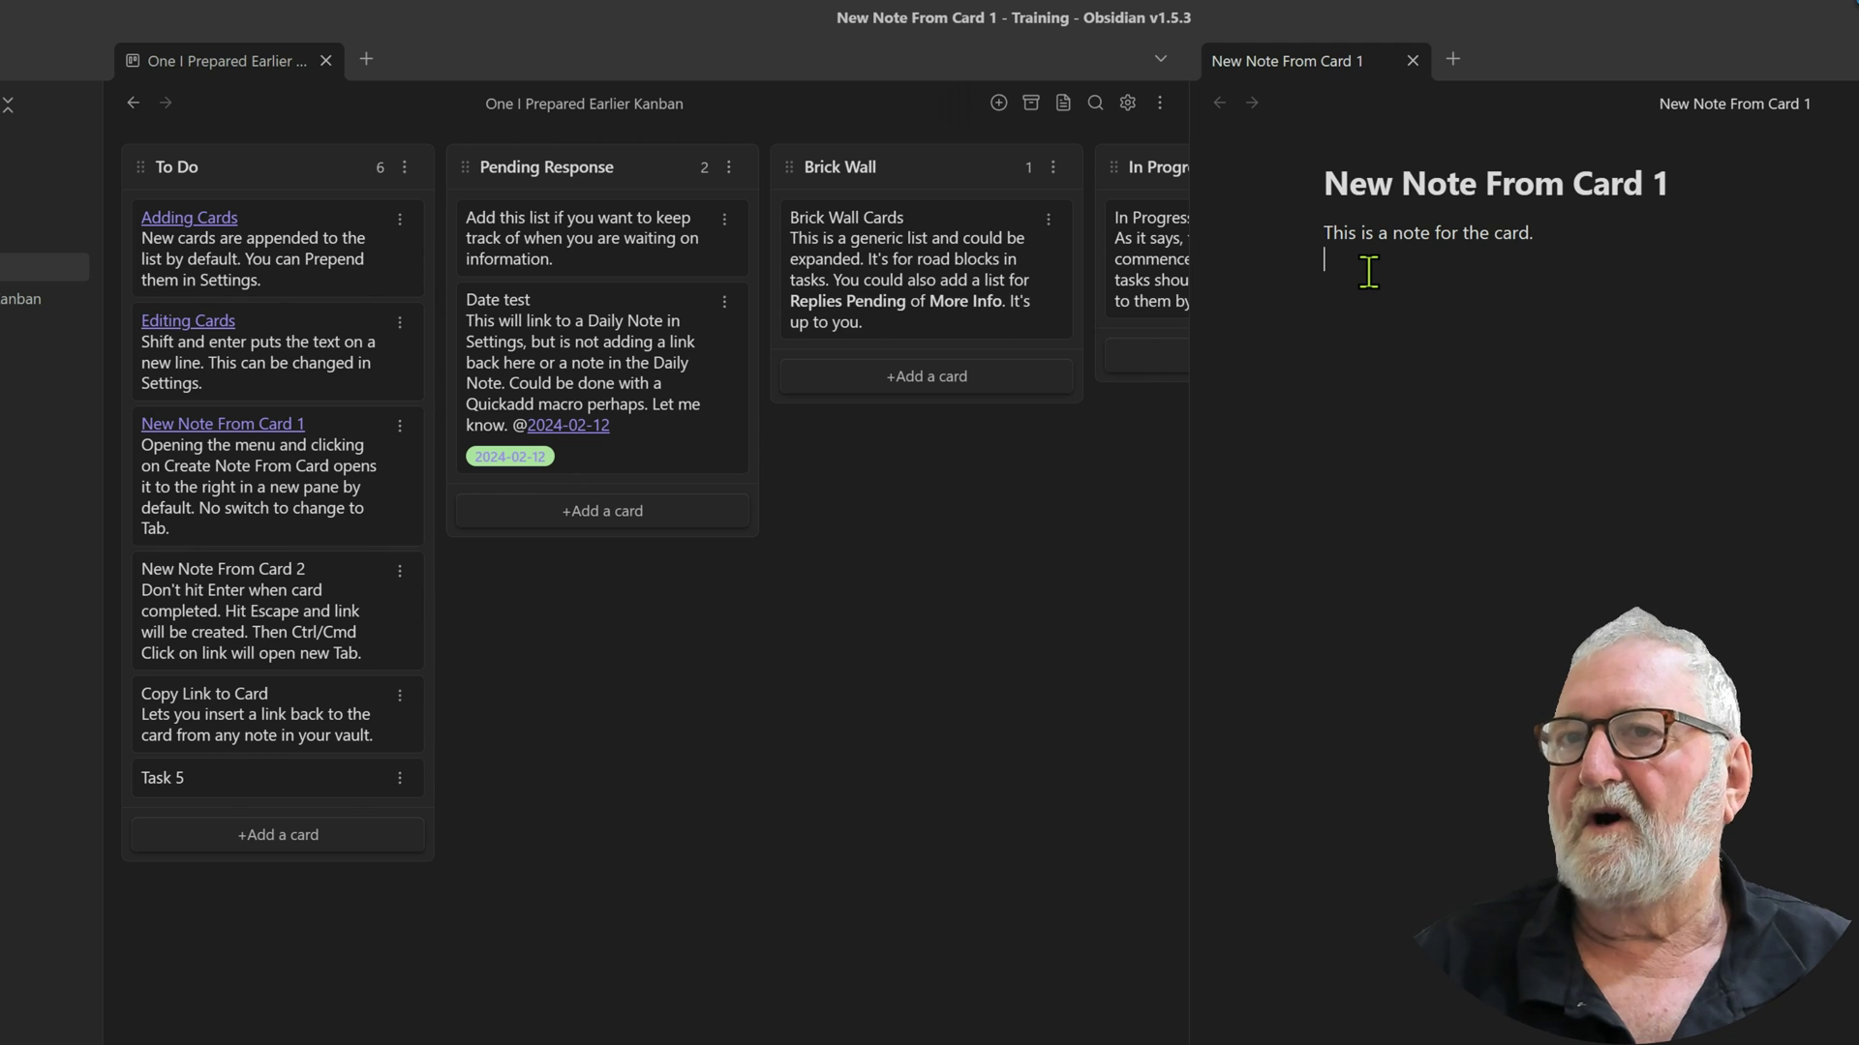
left_click(1413, 61)
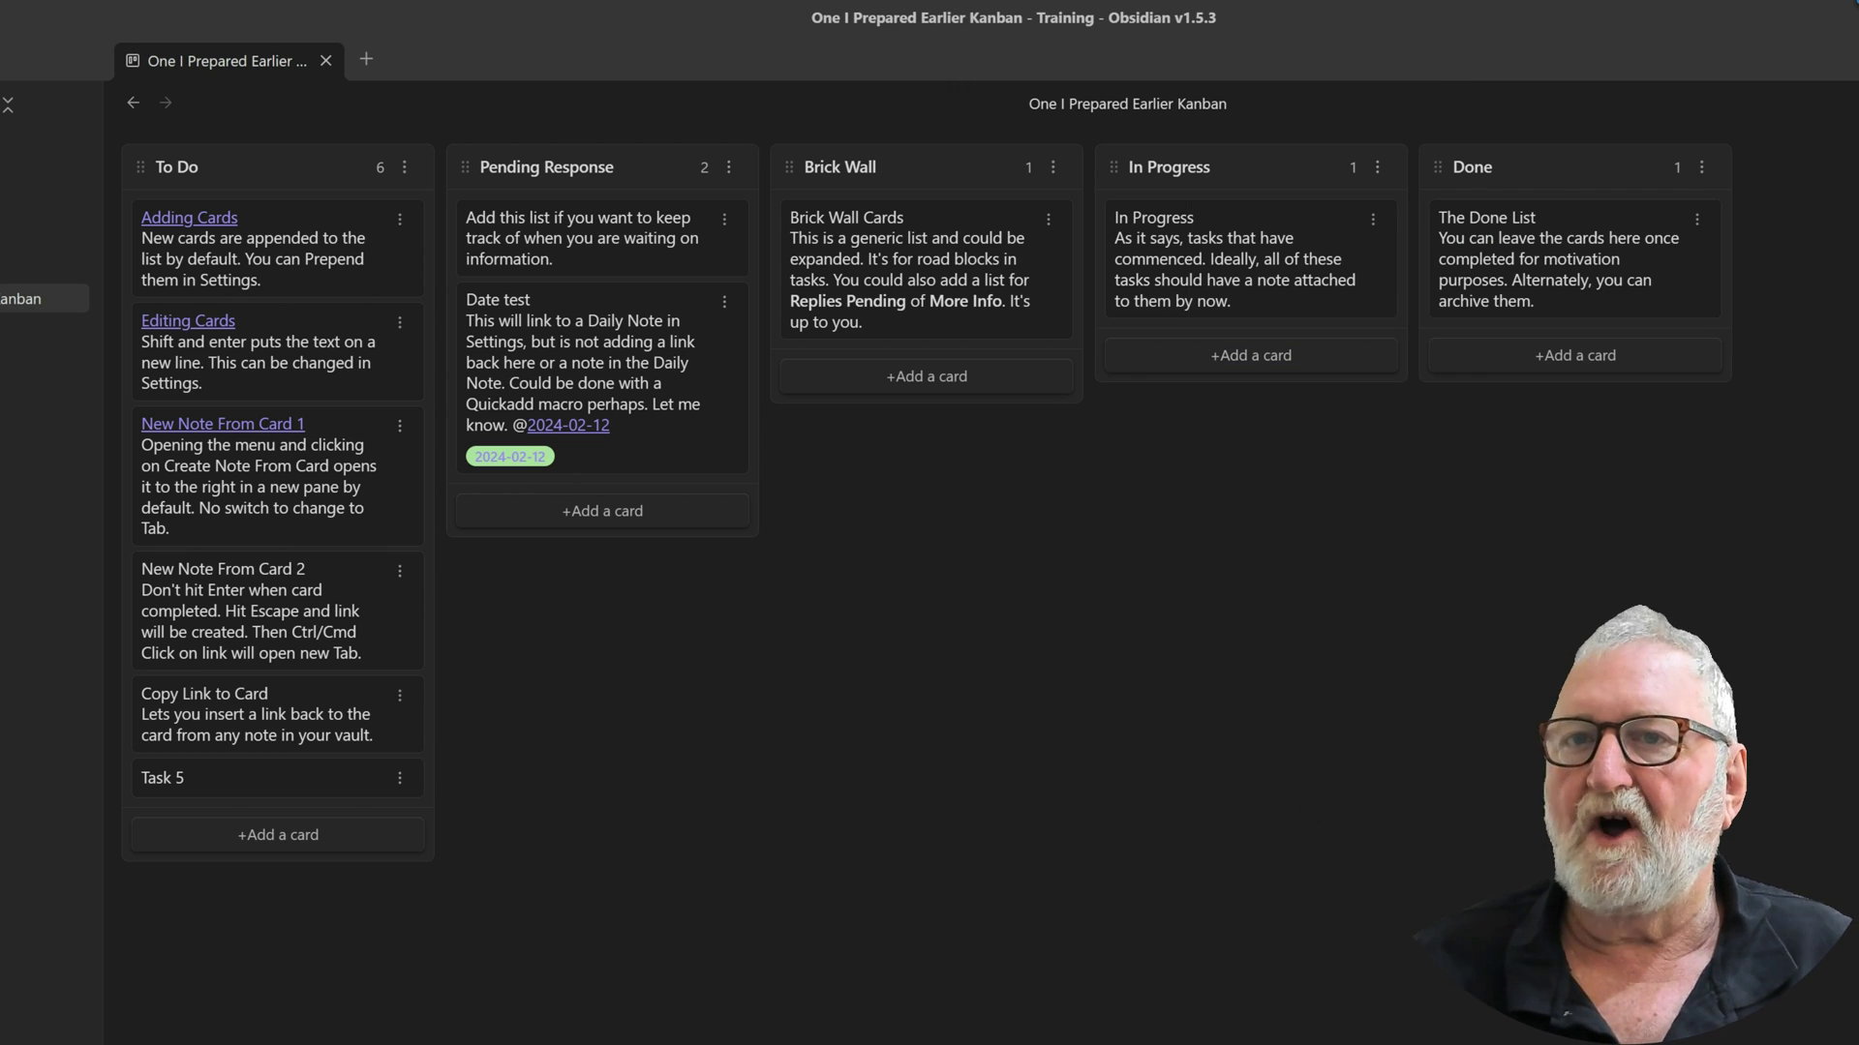
left_click(216, 427)
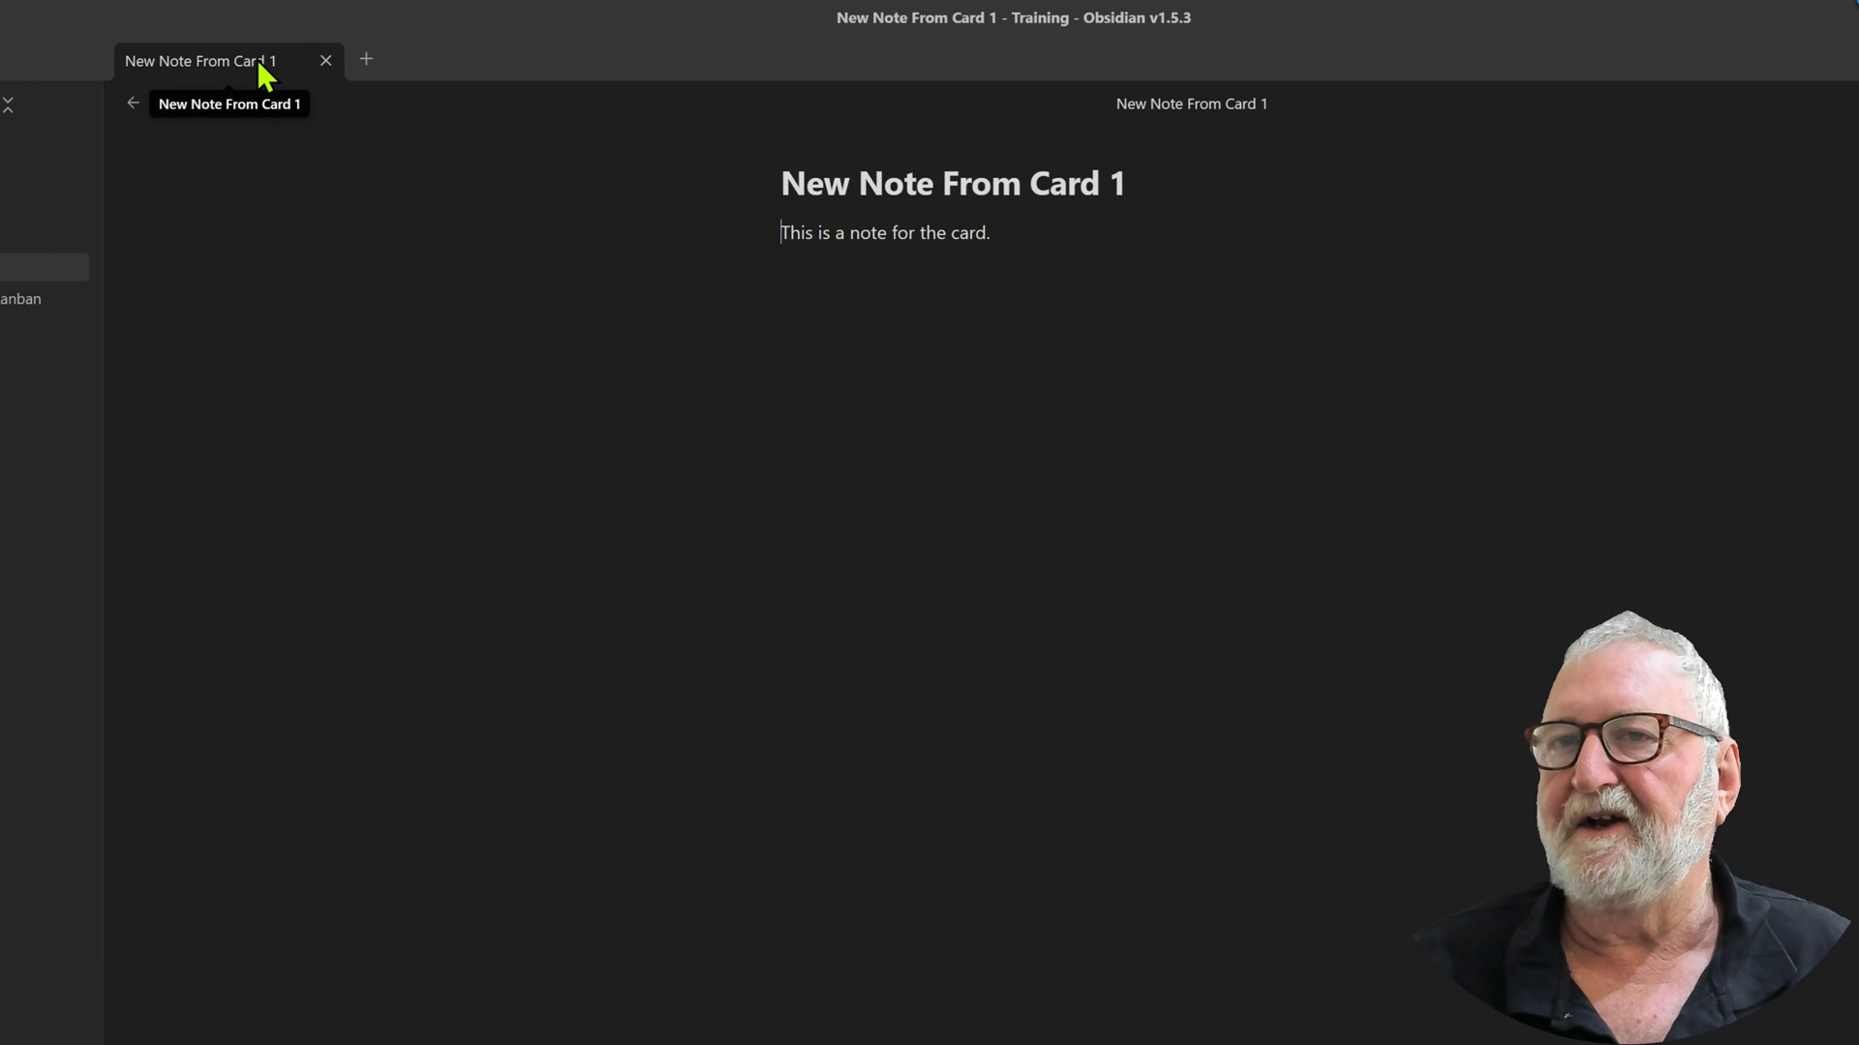
left_click(133, 102)
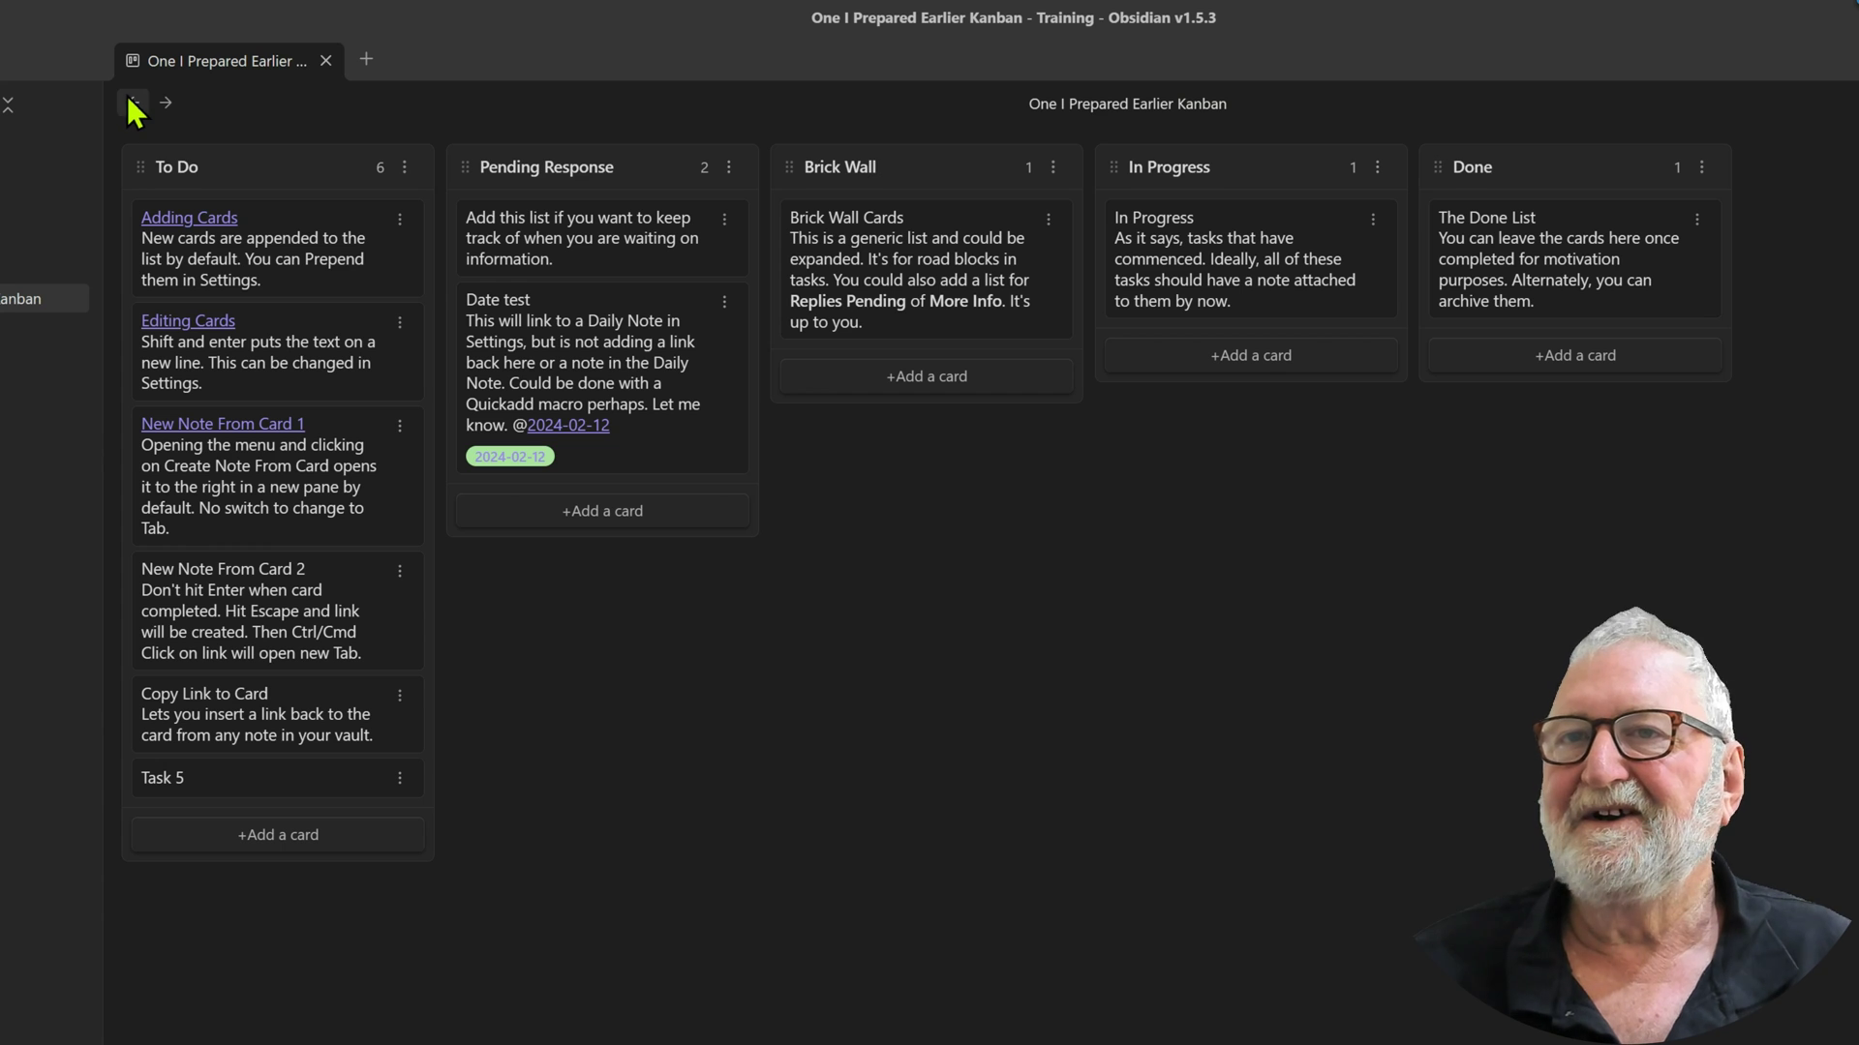
right_click(224, 432)
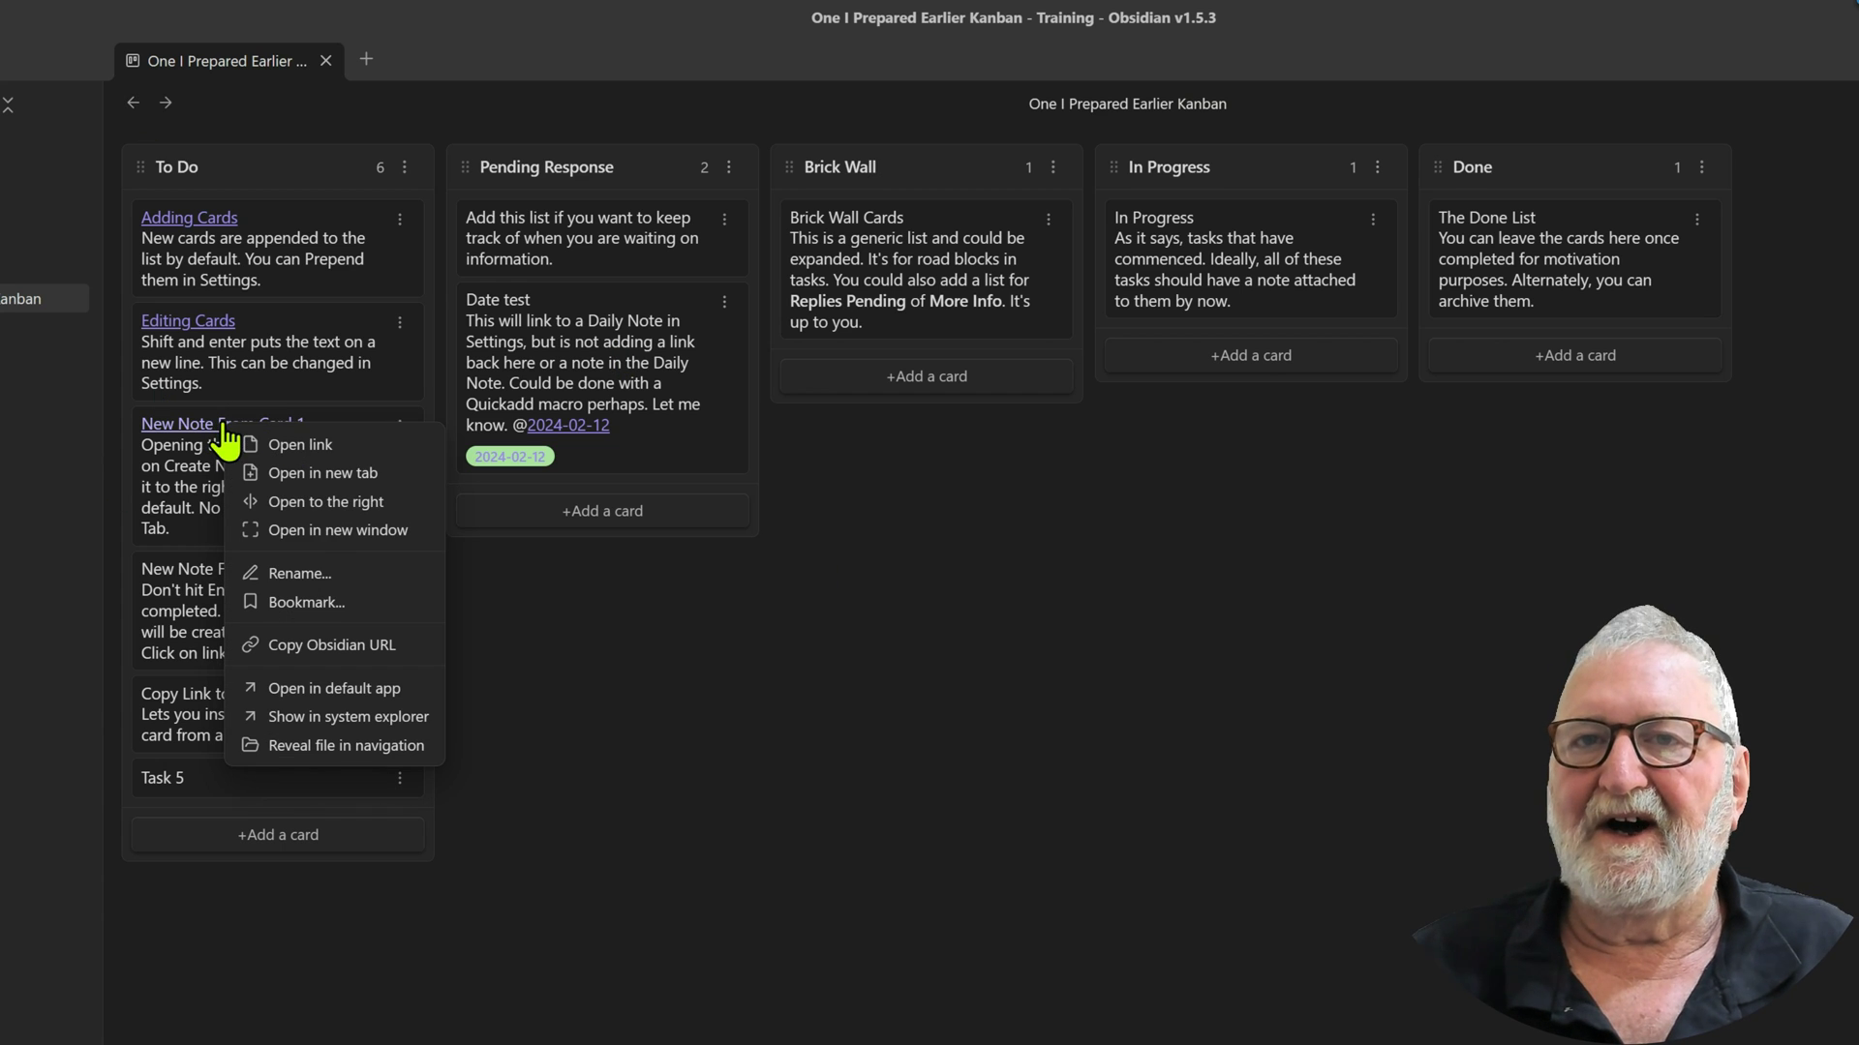
left_click(329, 472)
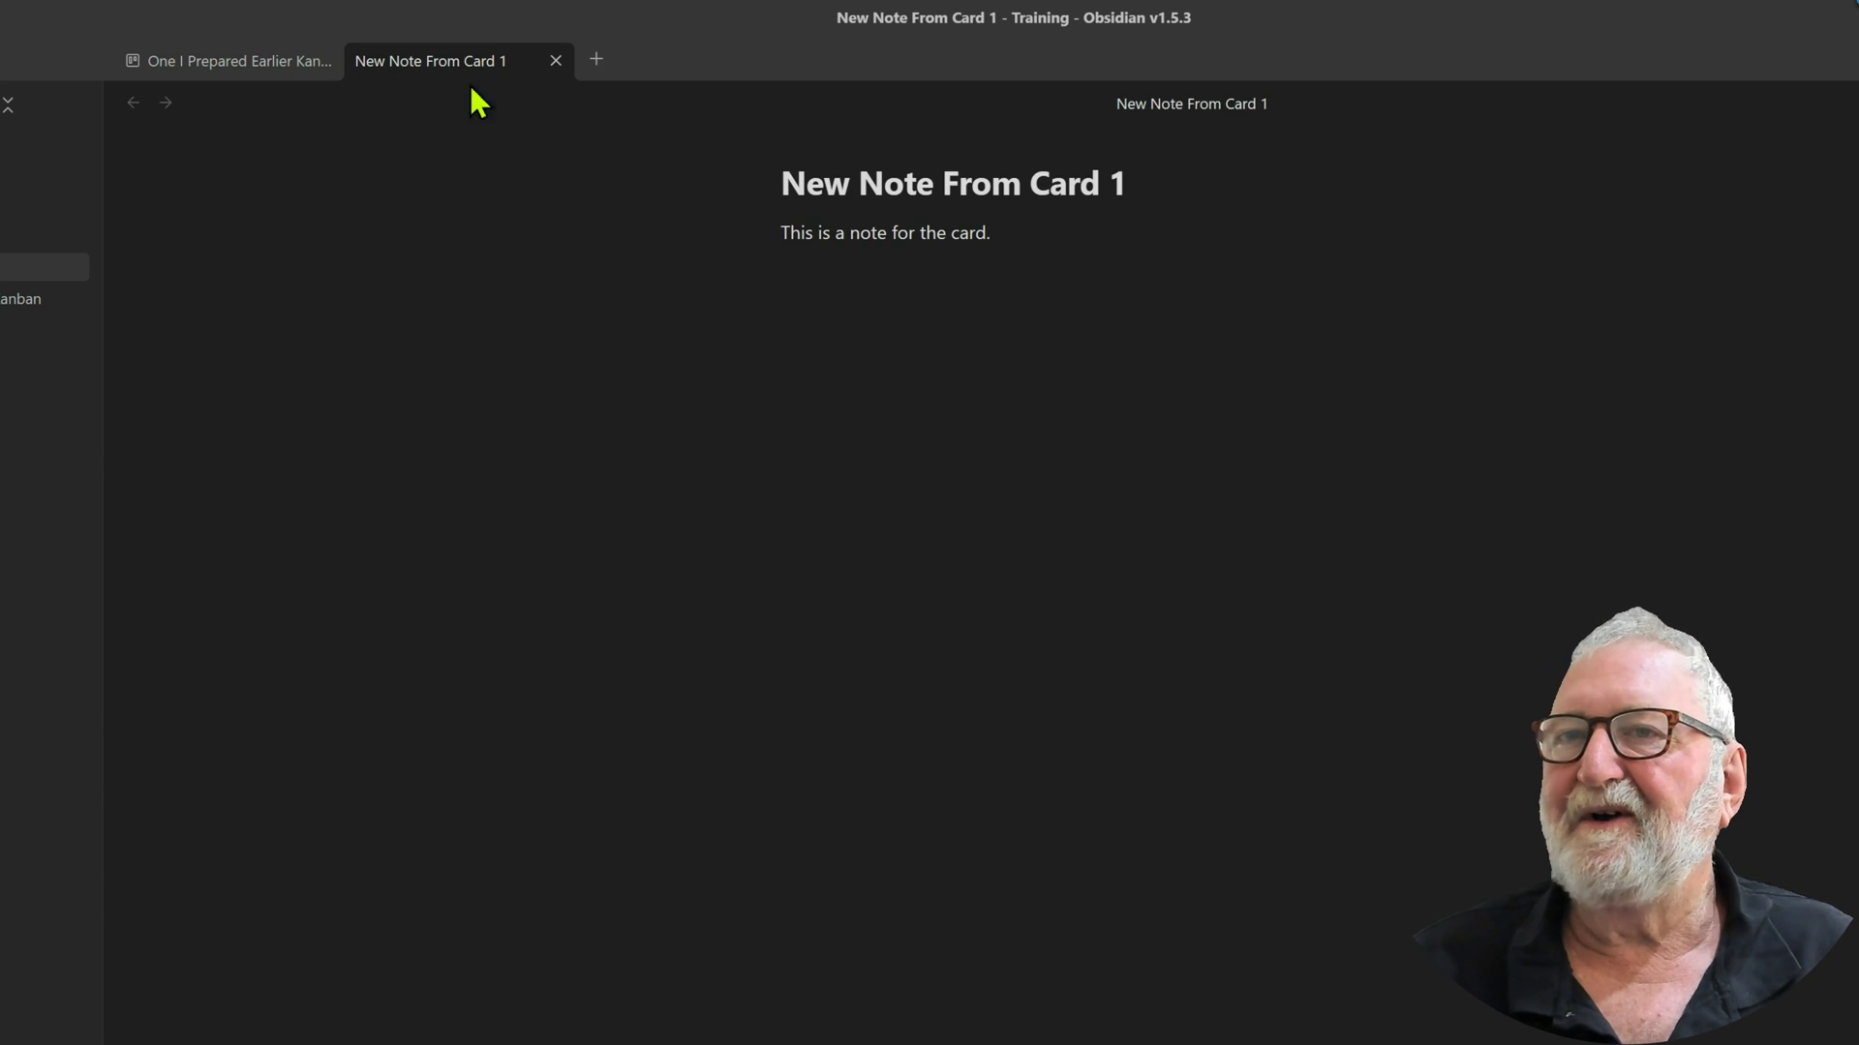
left_click(556, 58)
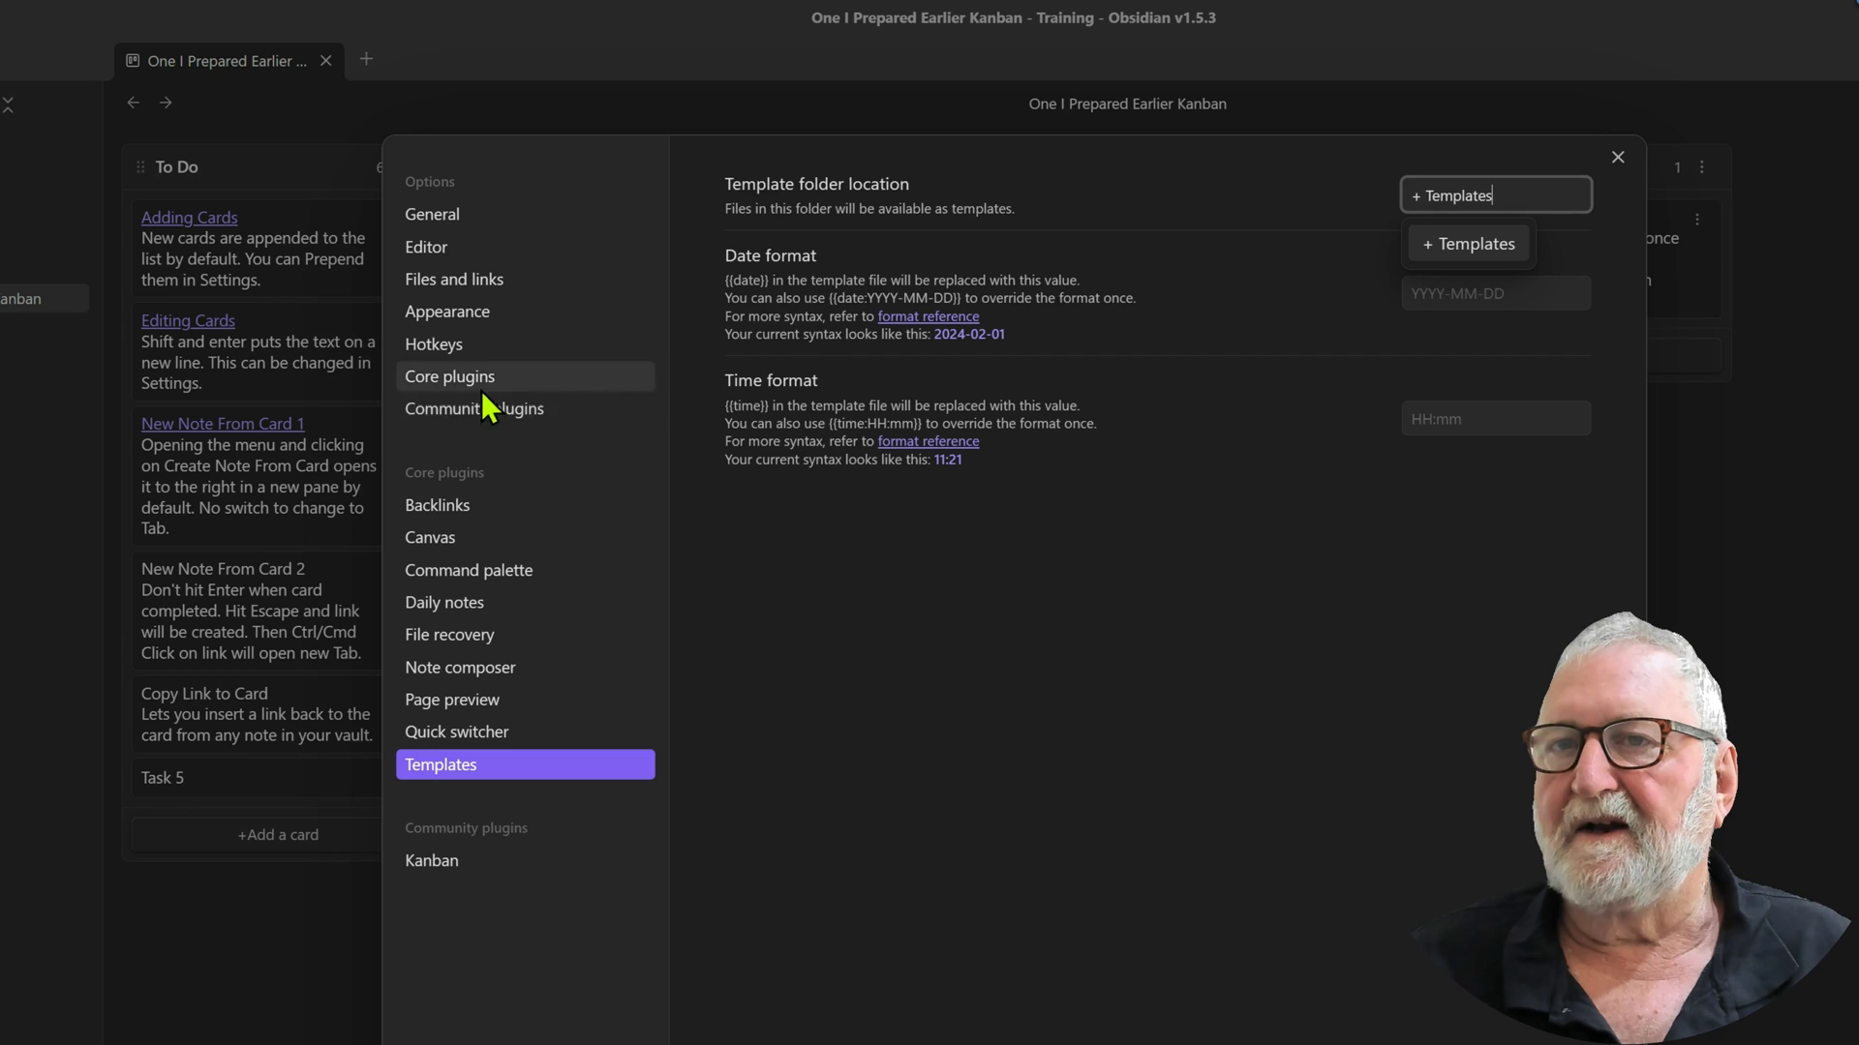
Inspect the Kanban plugin's Note template dropdown without choosing a template.
left_click(433, 861)
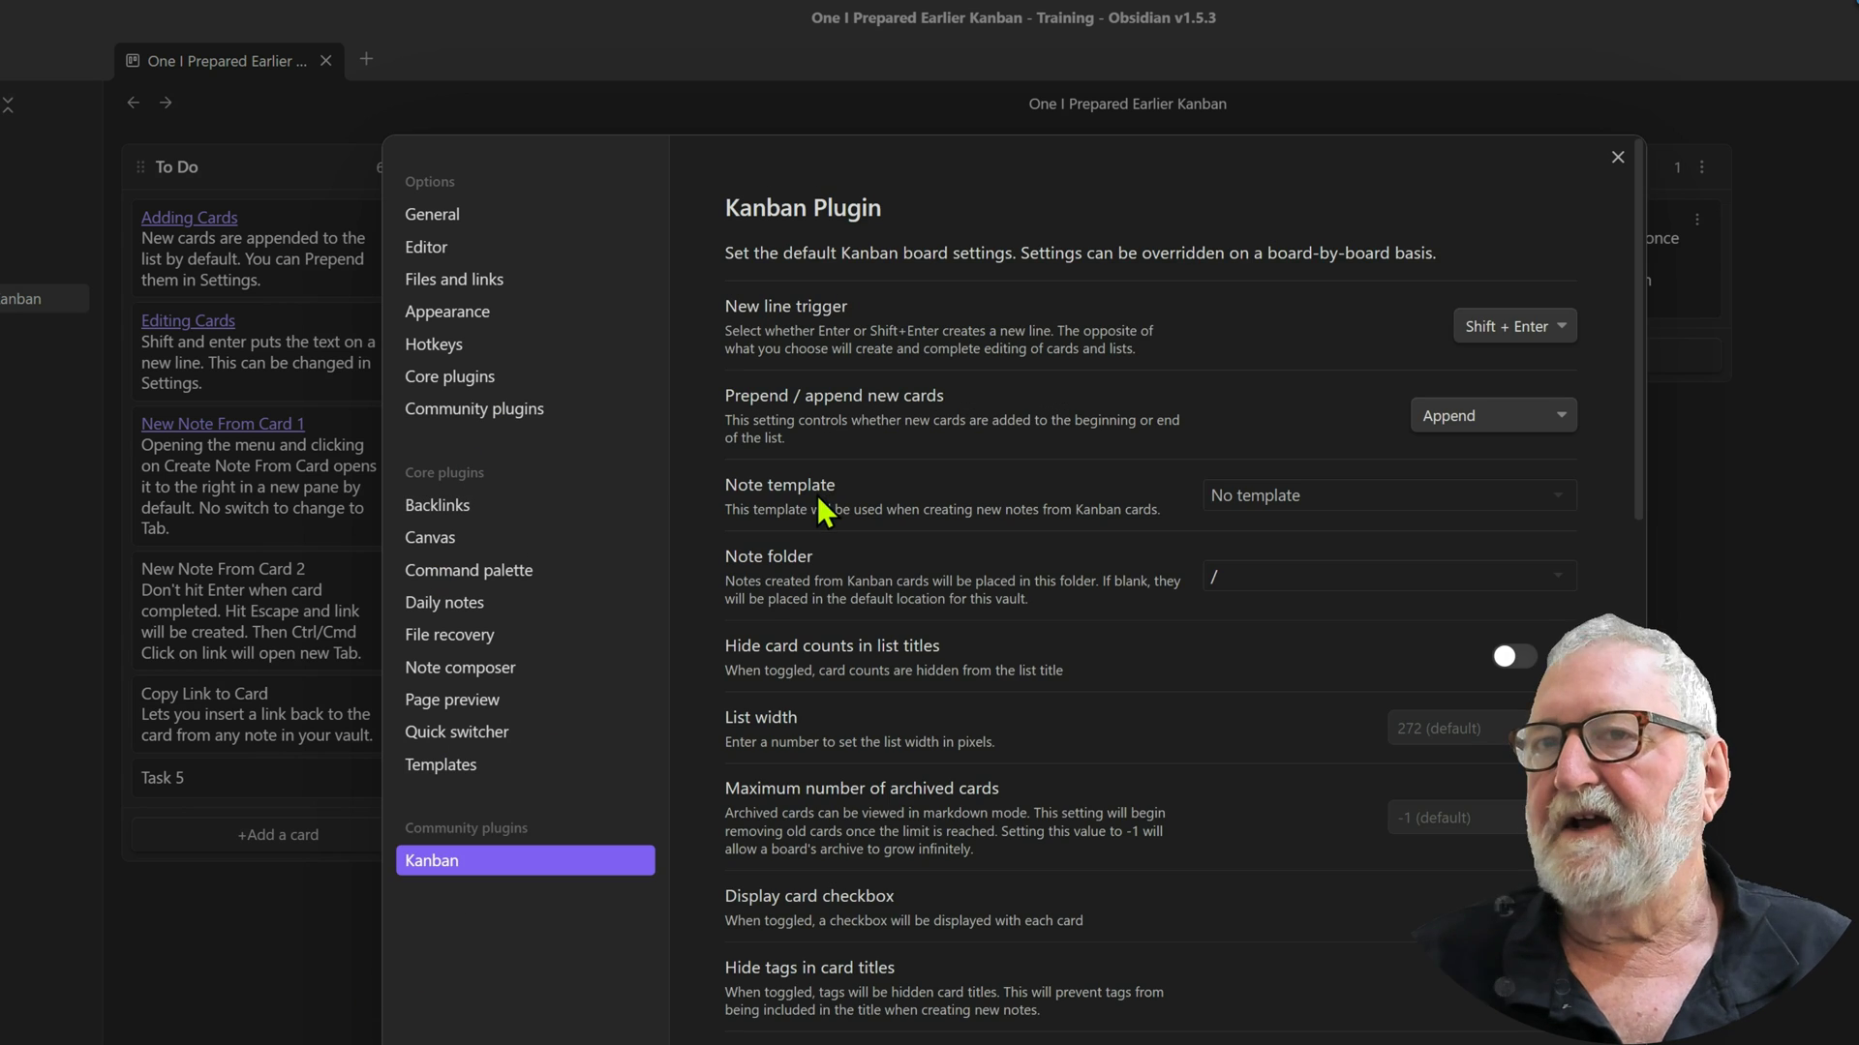
left_click(1334, 510)
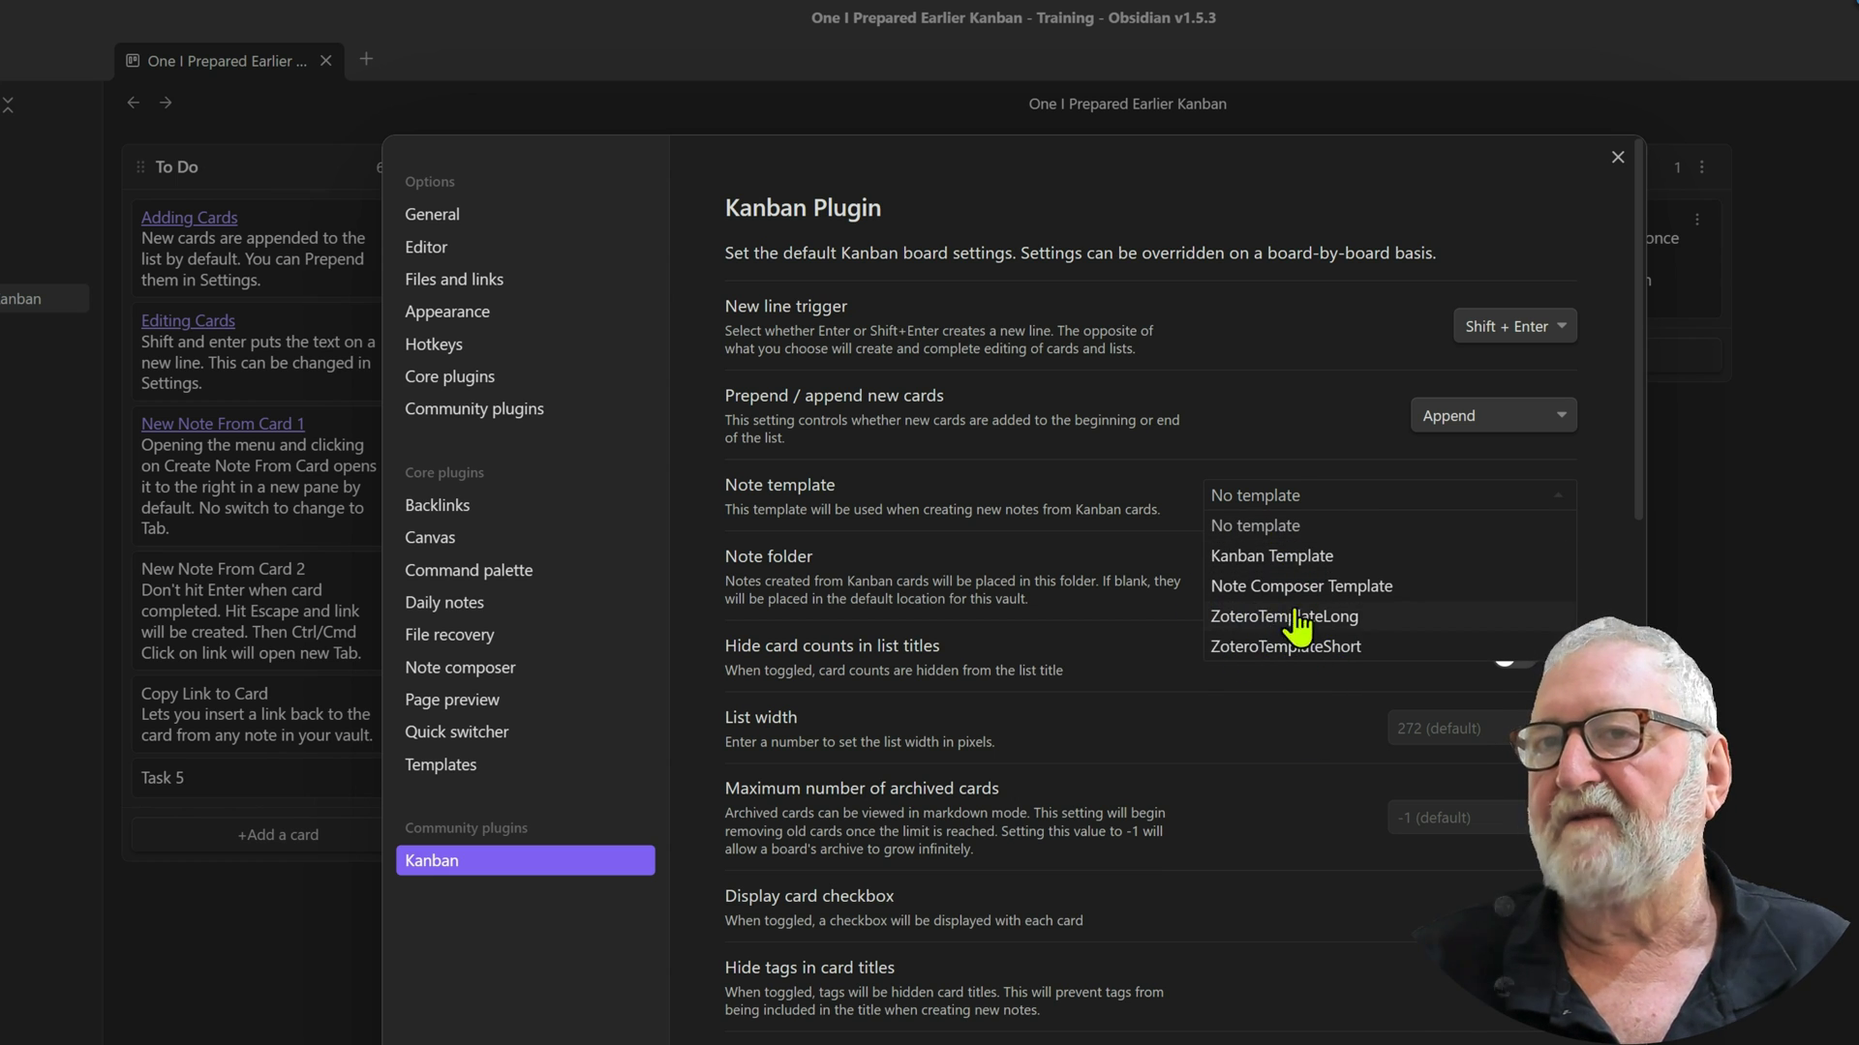
left_click(1183, 496)
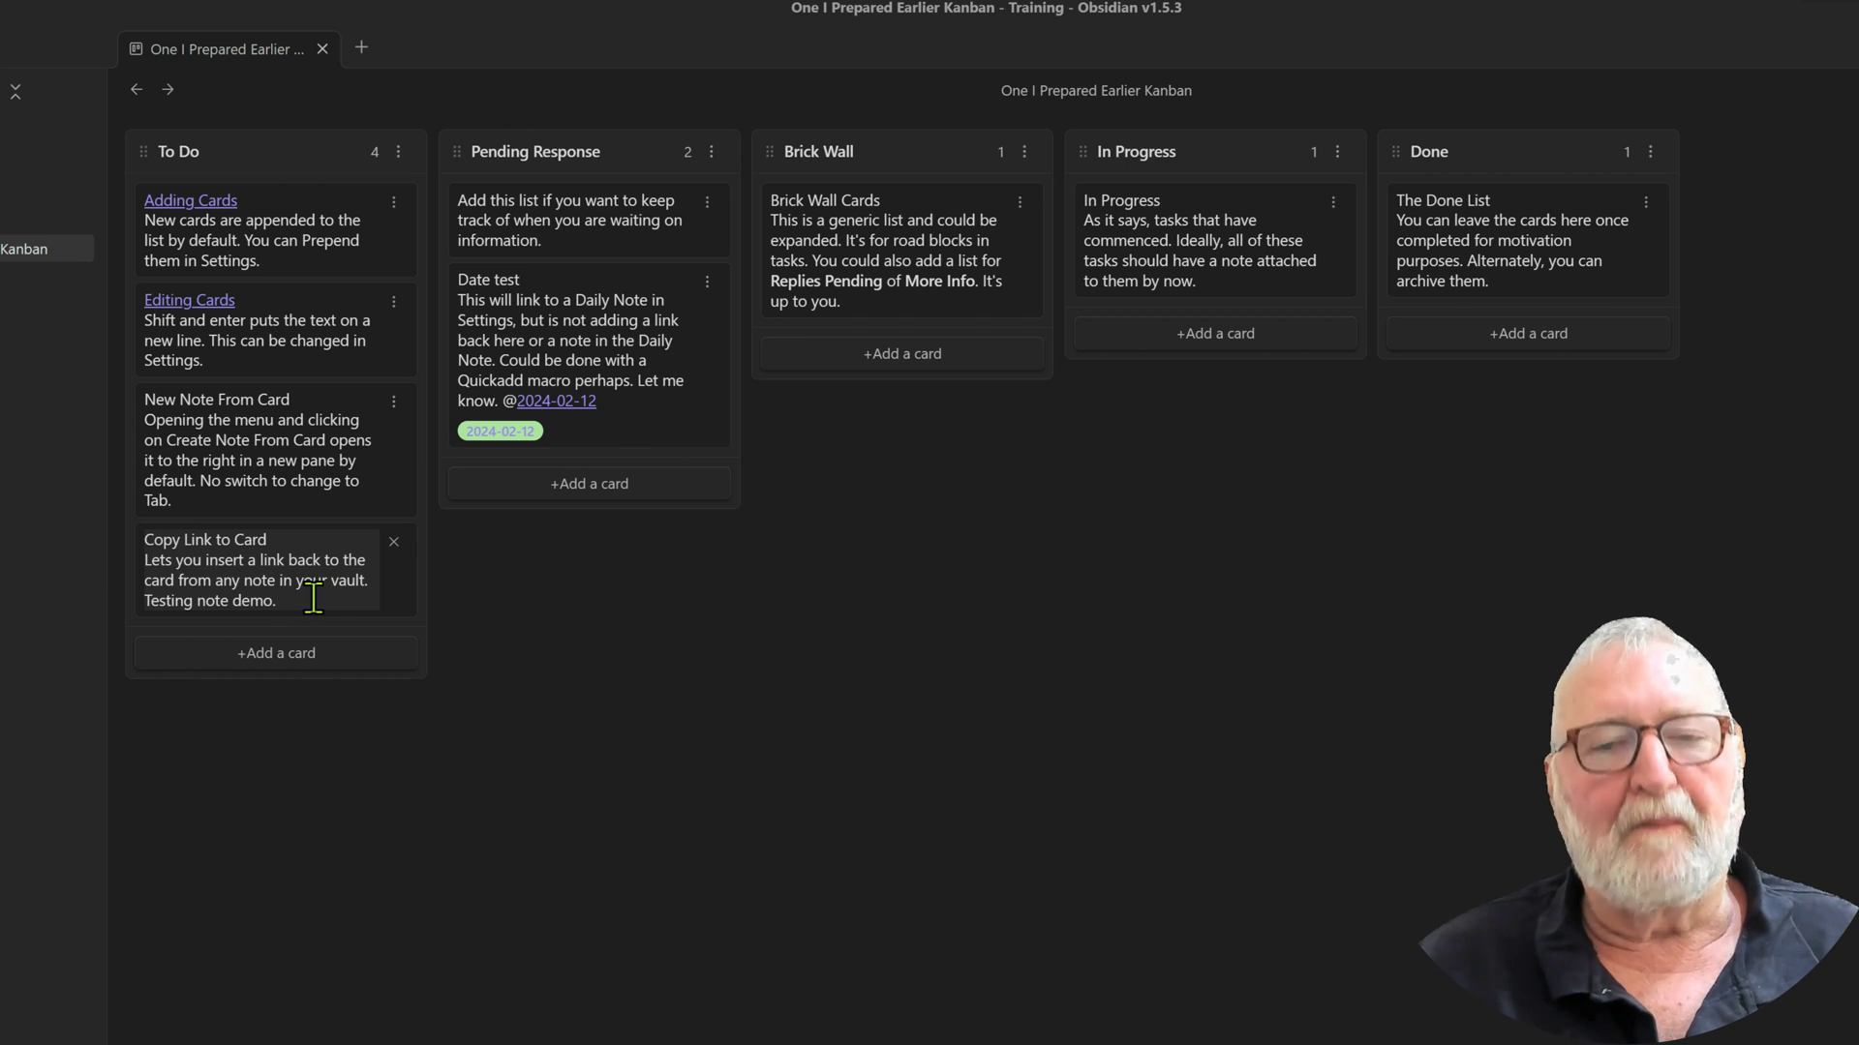
Edit the Copy Link to Card card's text so it ends with 'Testing note demo.'.
key("Escape")
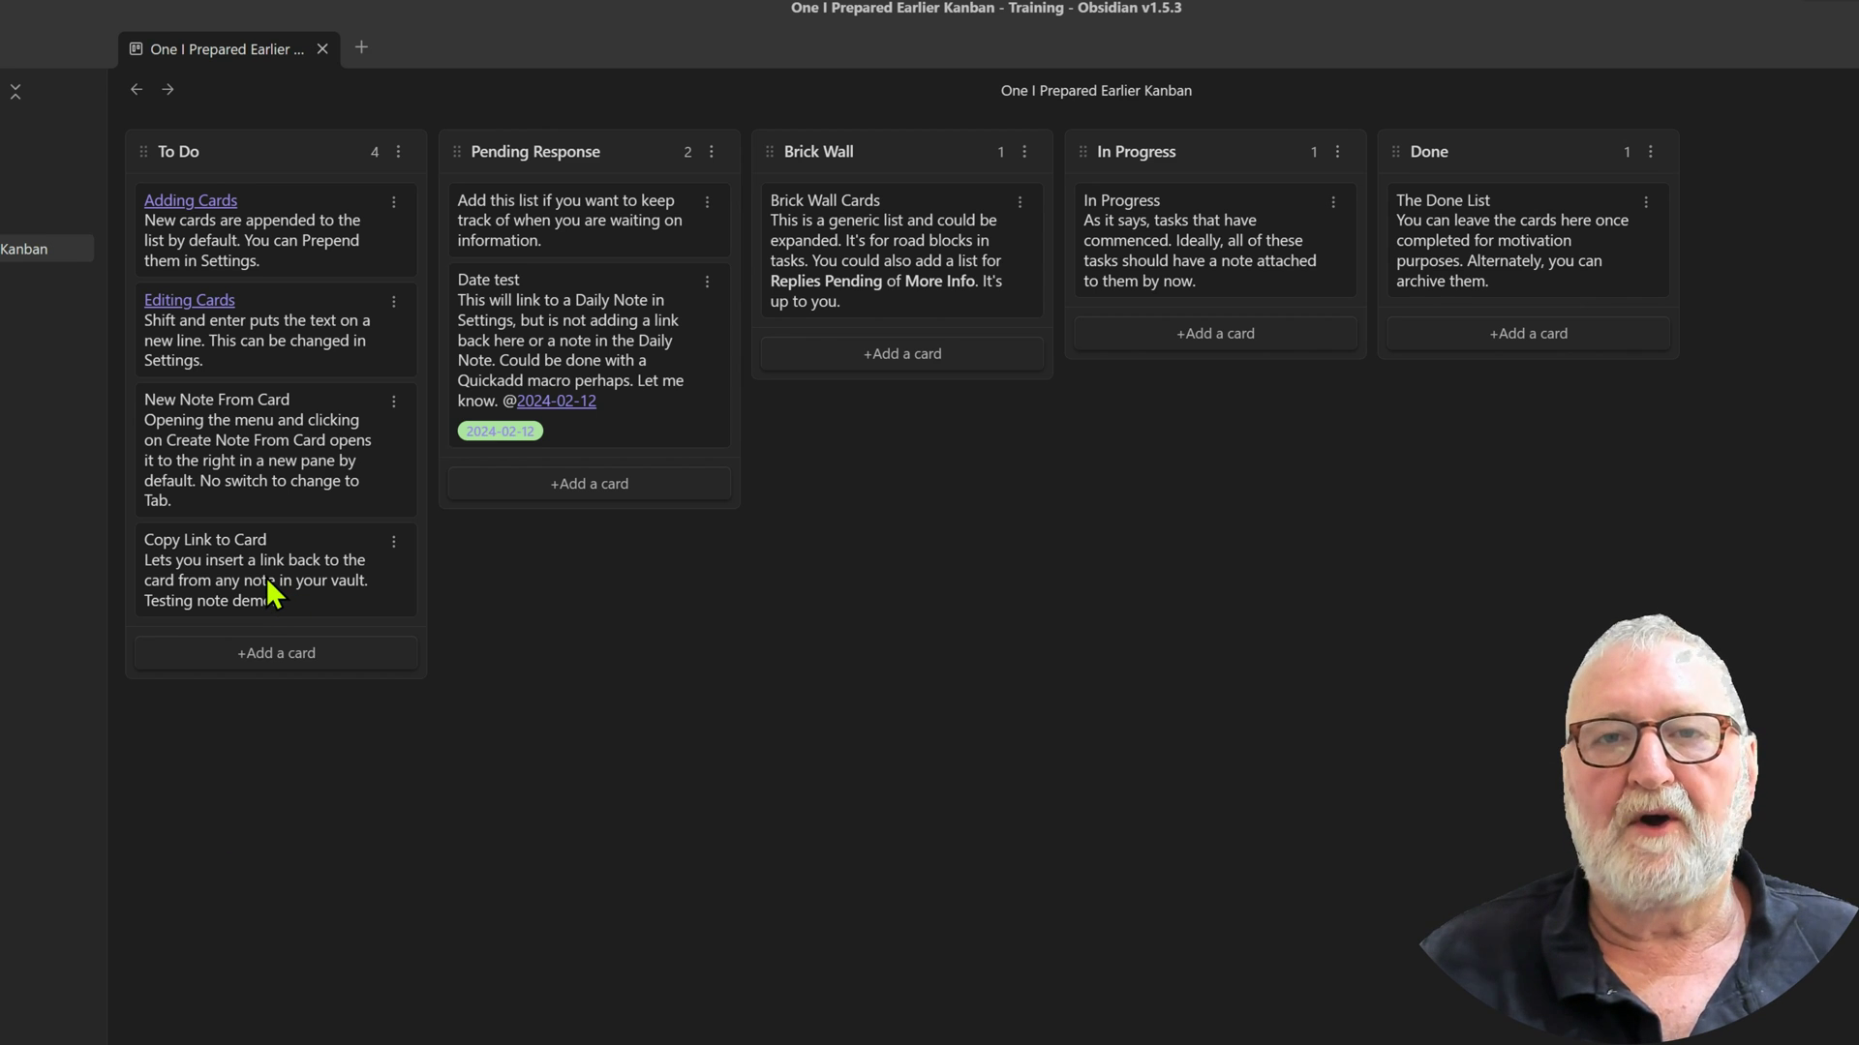
double_click(314, 593)
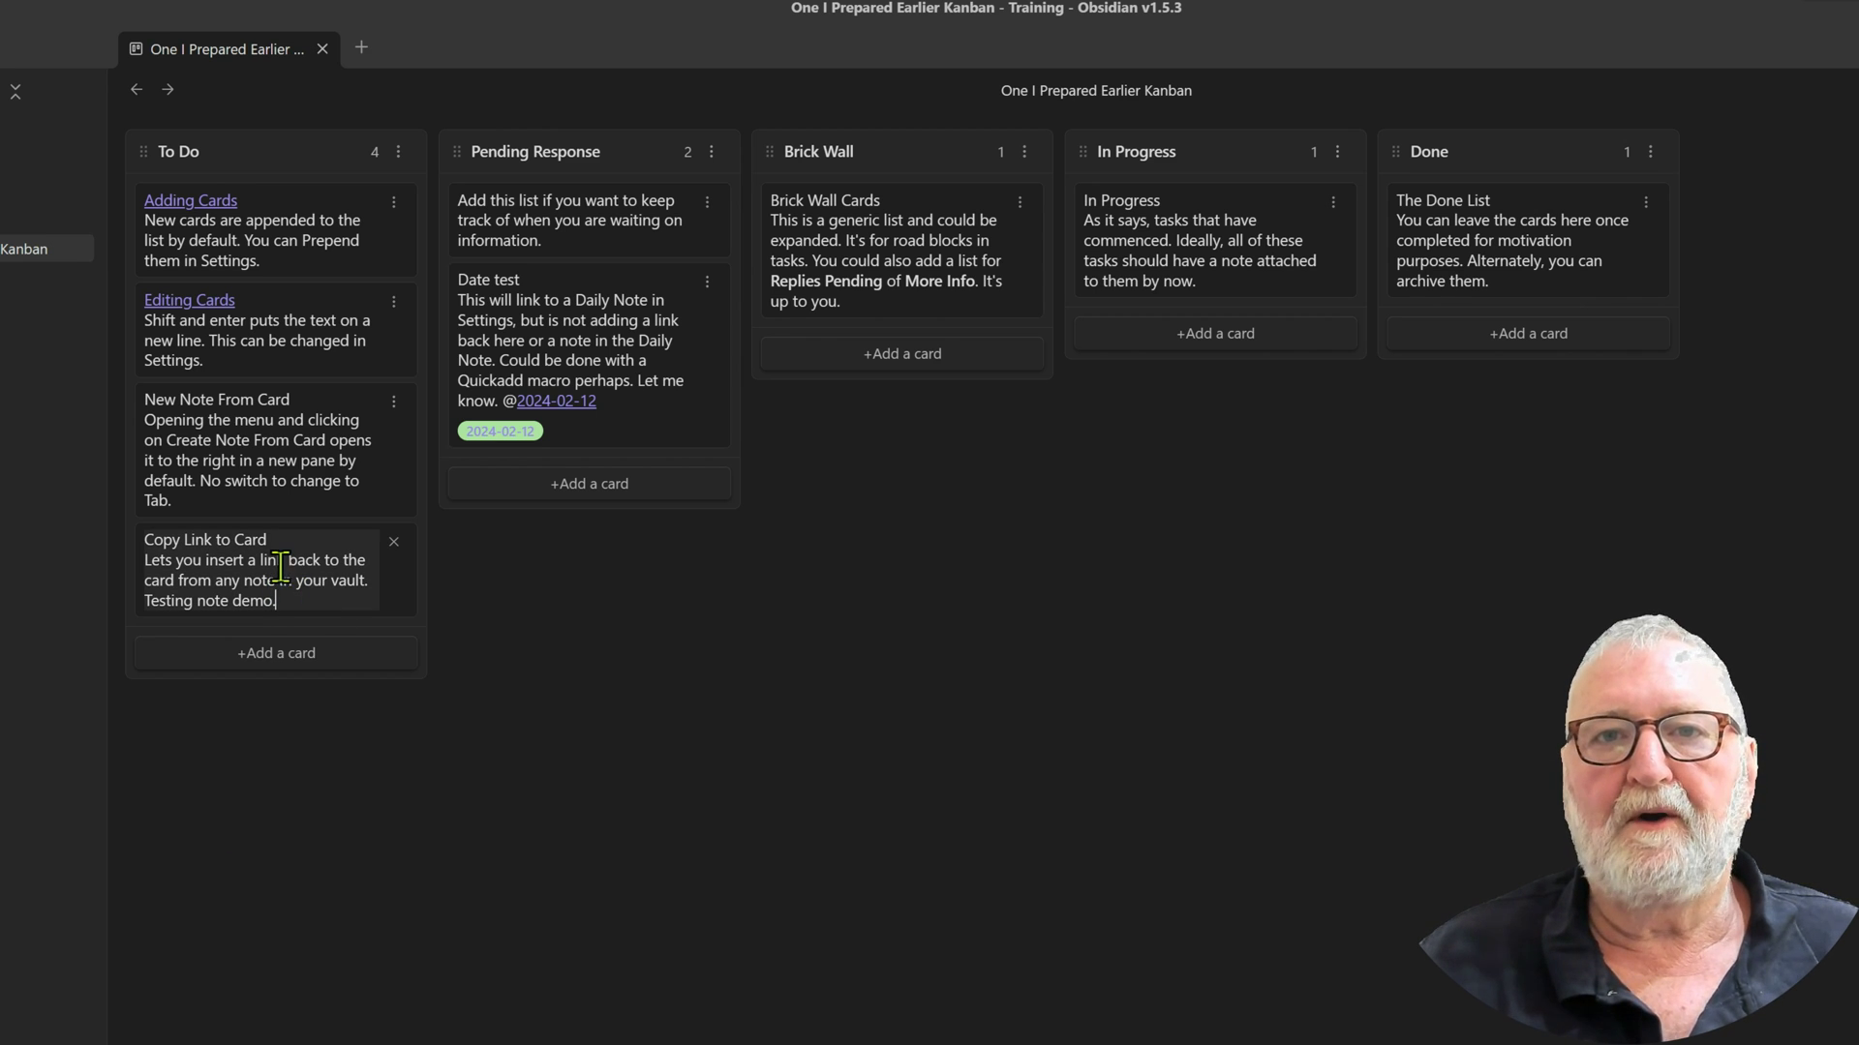
right_click(285, 572)
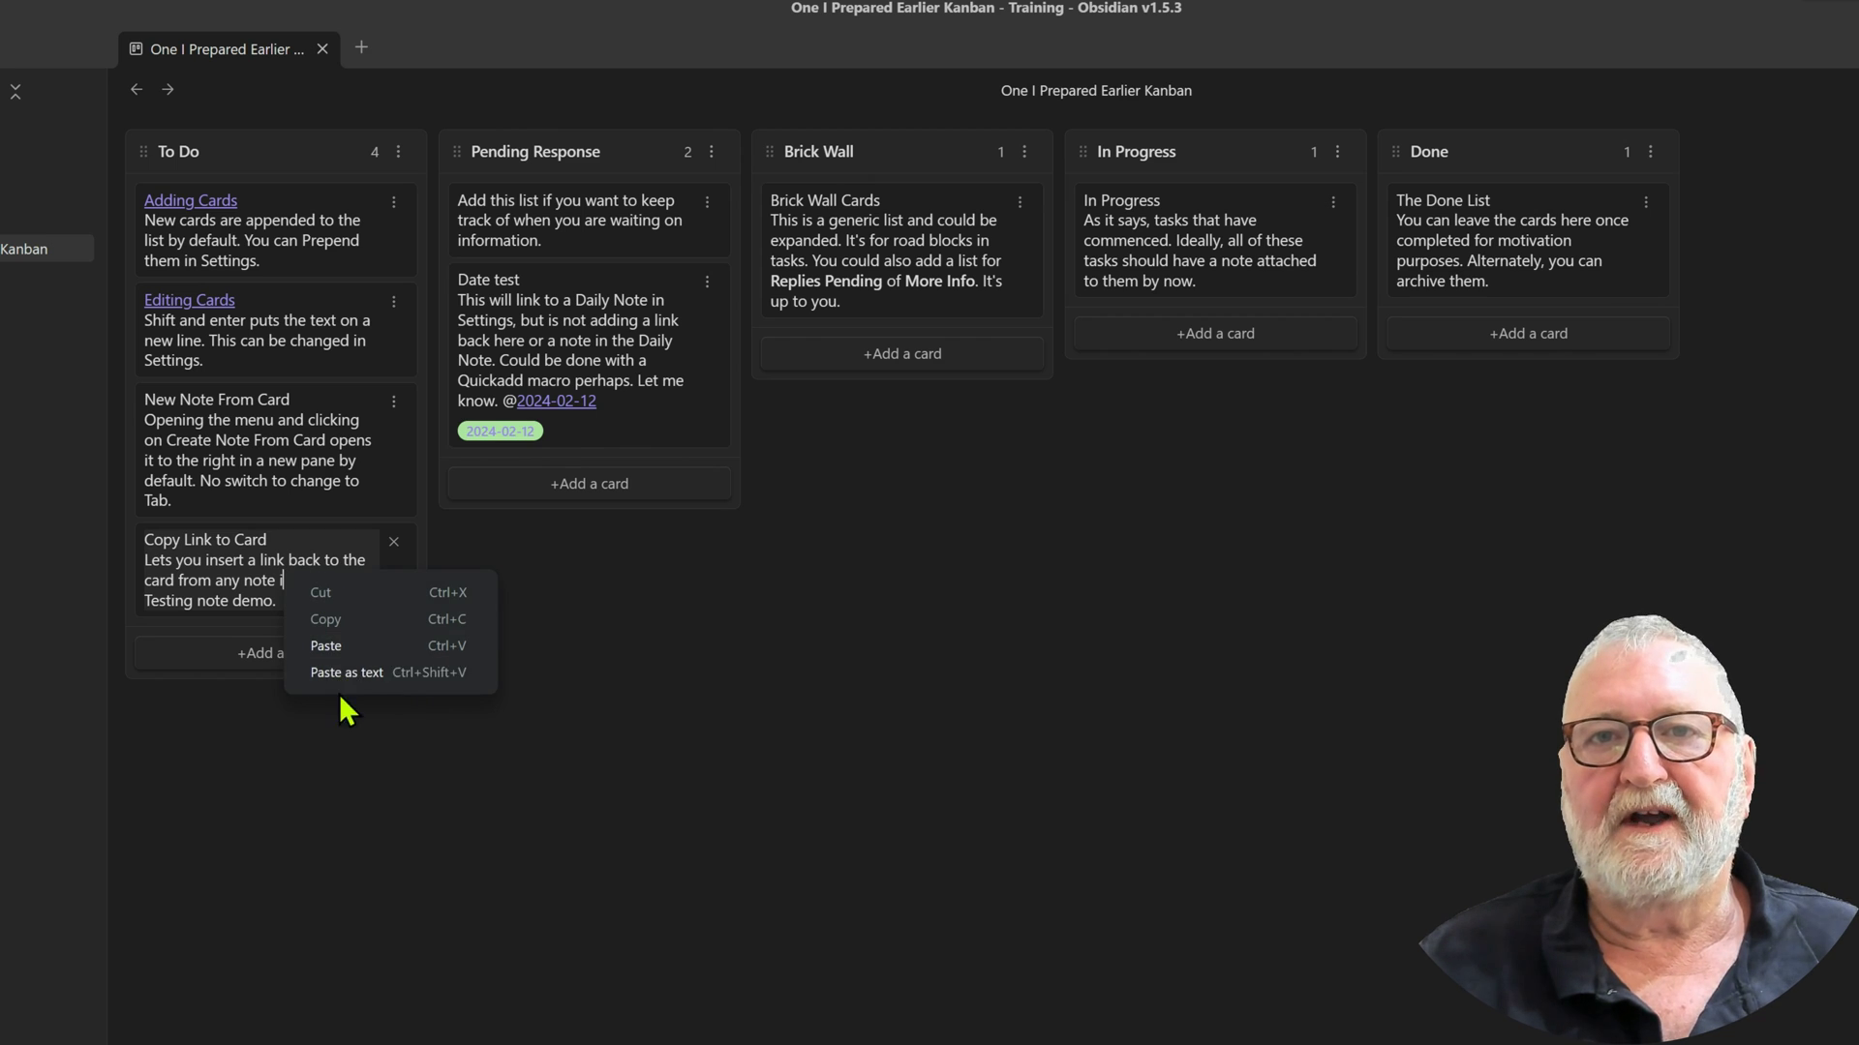
left_click(262, 553)
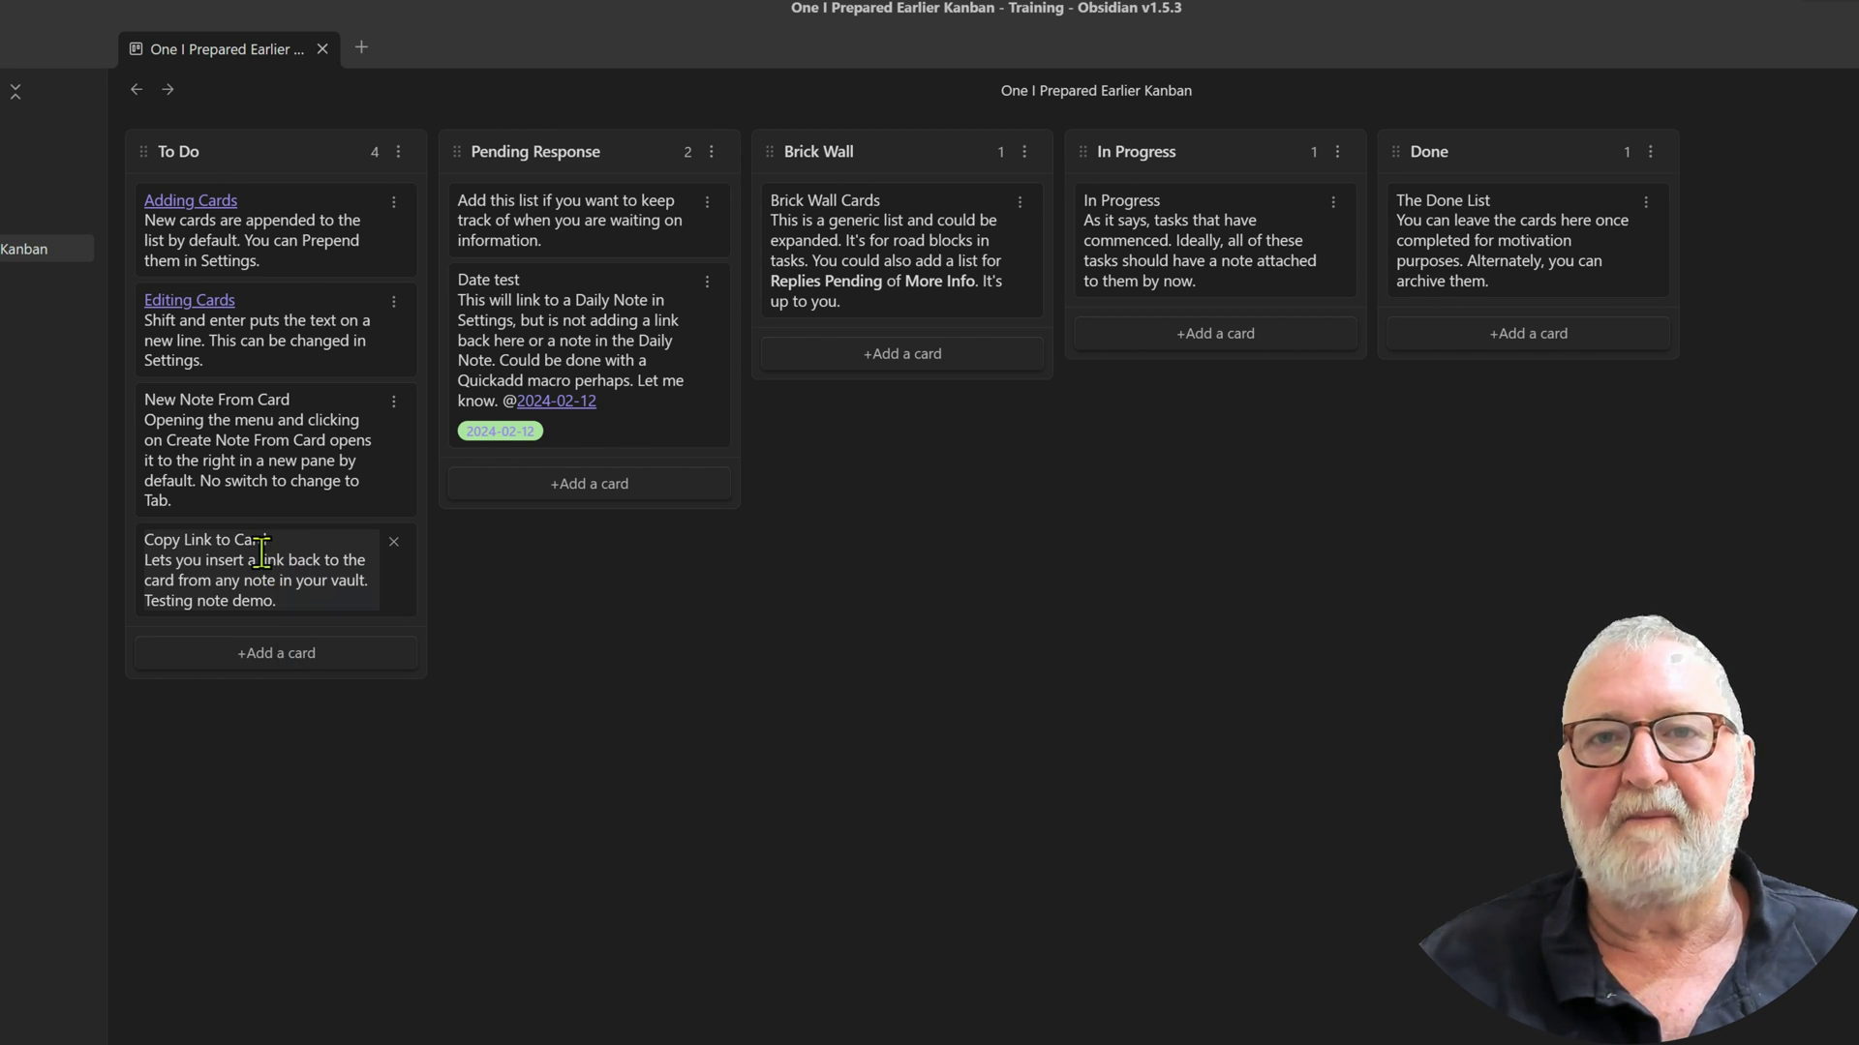
left_click(301, 601)
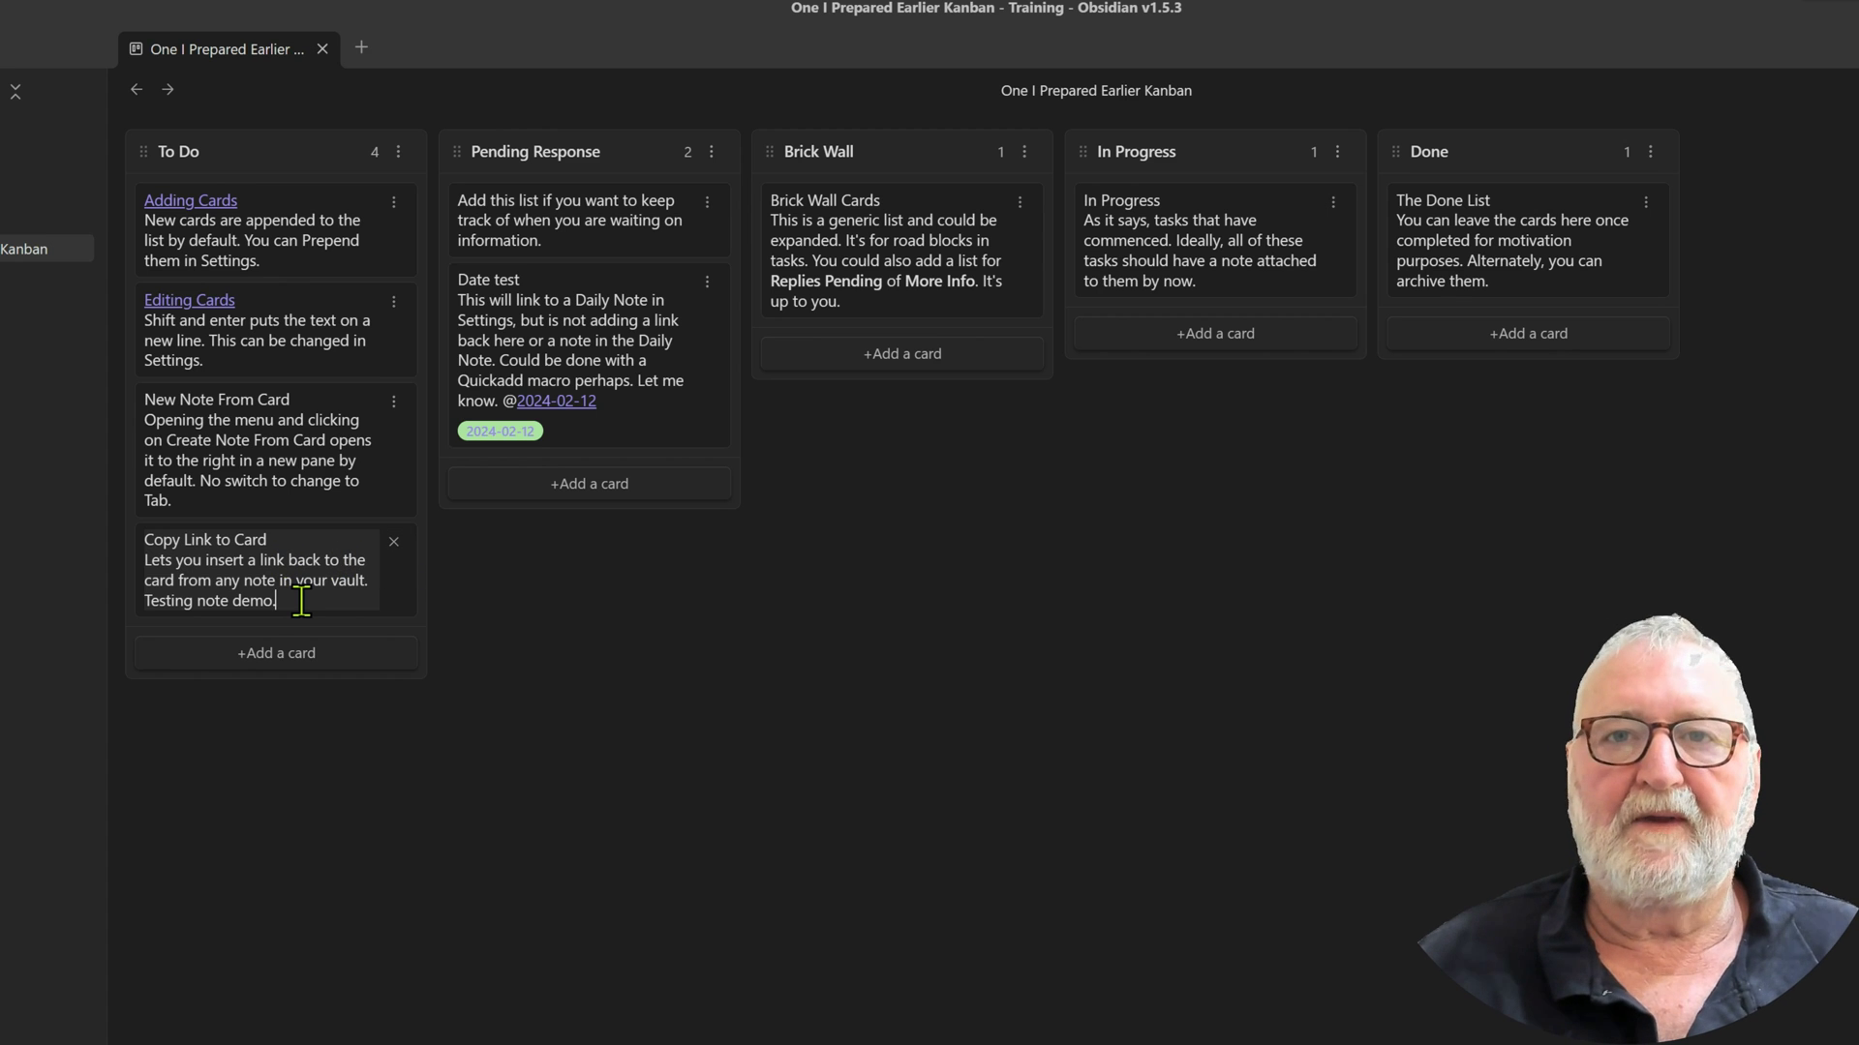
key("Return")
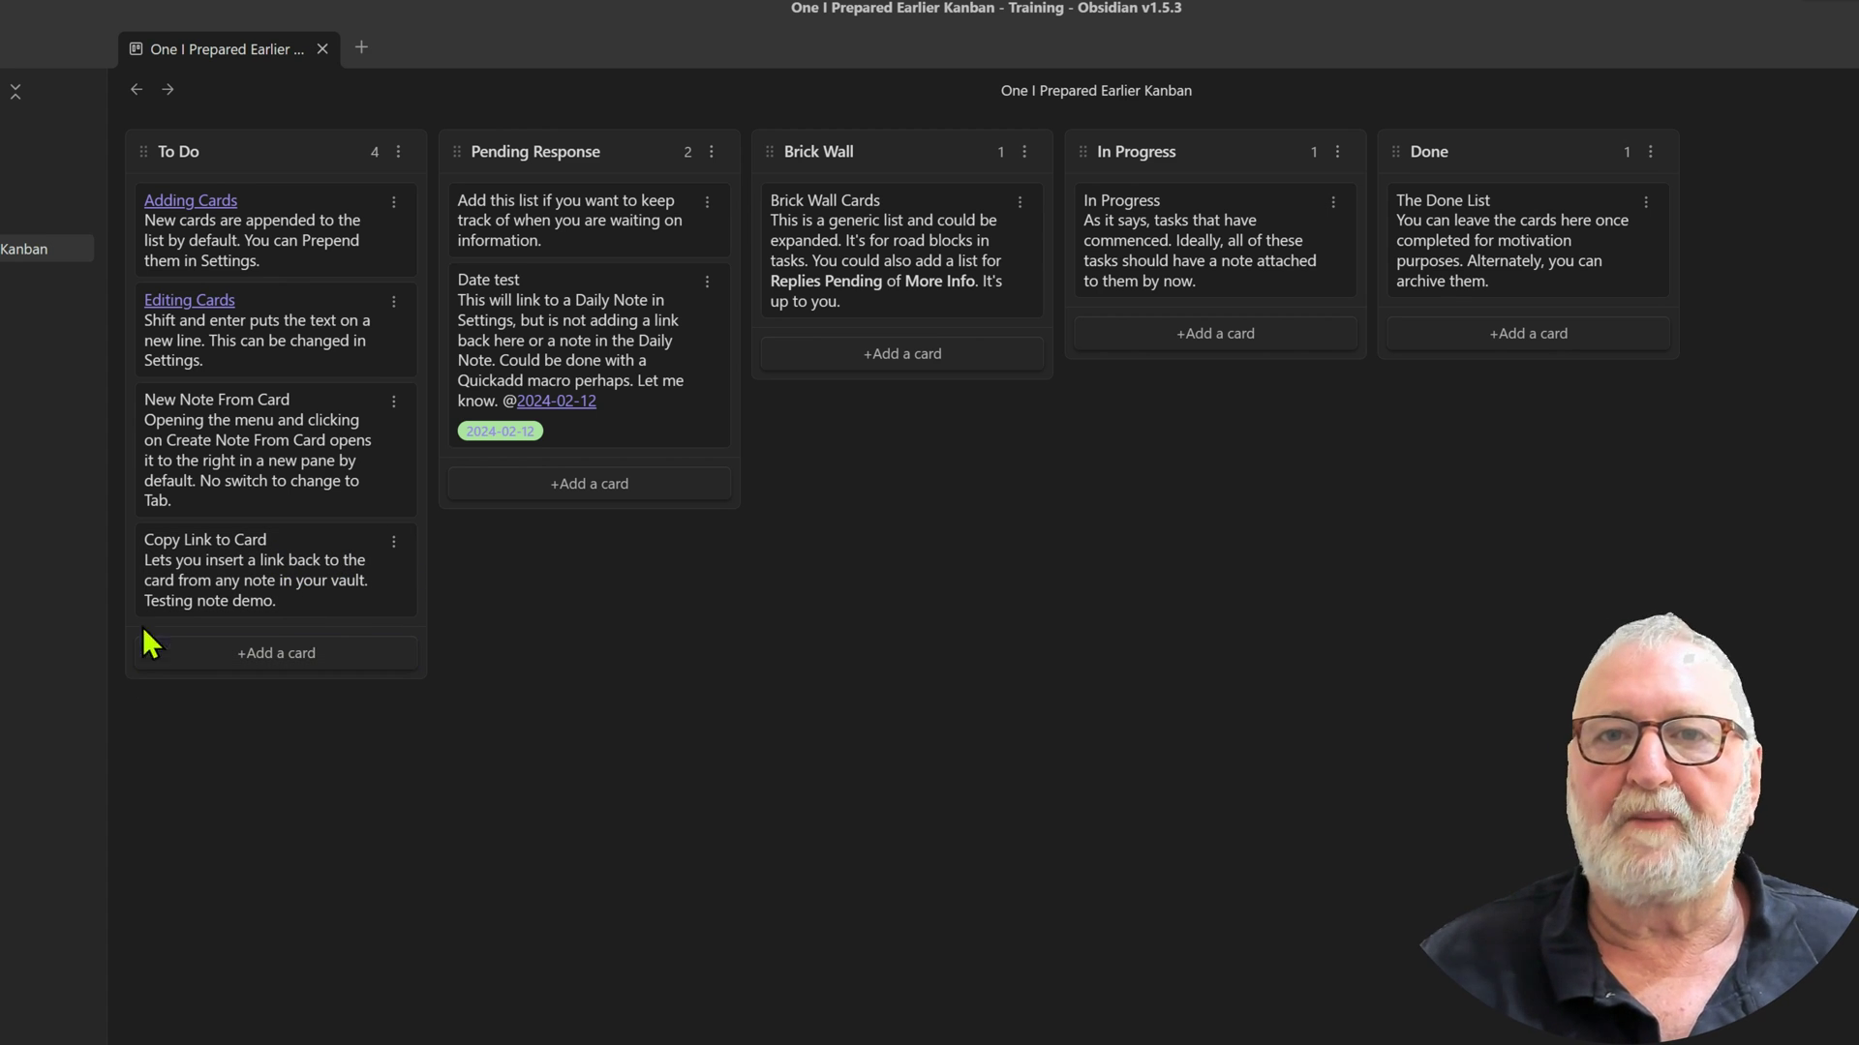
Copy a link to the Copy Link to Card card from its options menu.
right_click(328, 576)
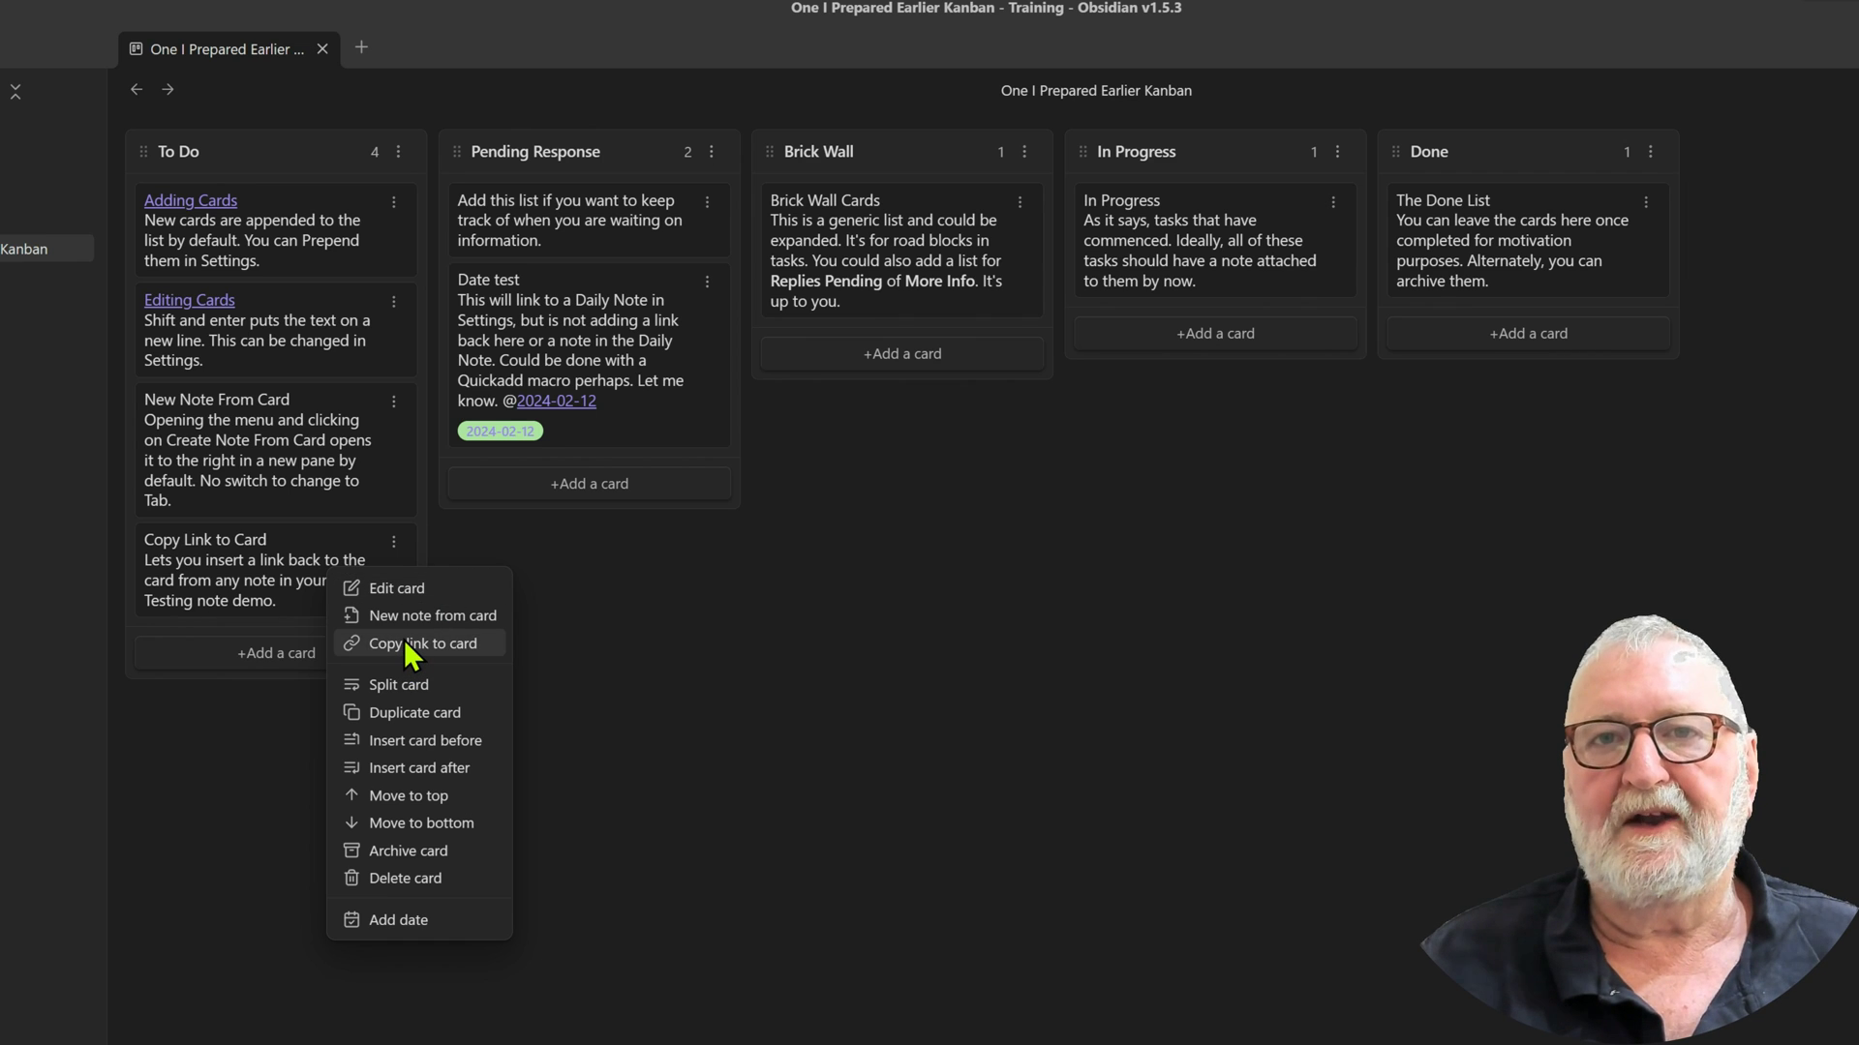
left_click(281, 569)
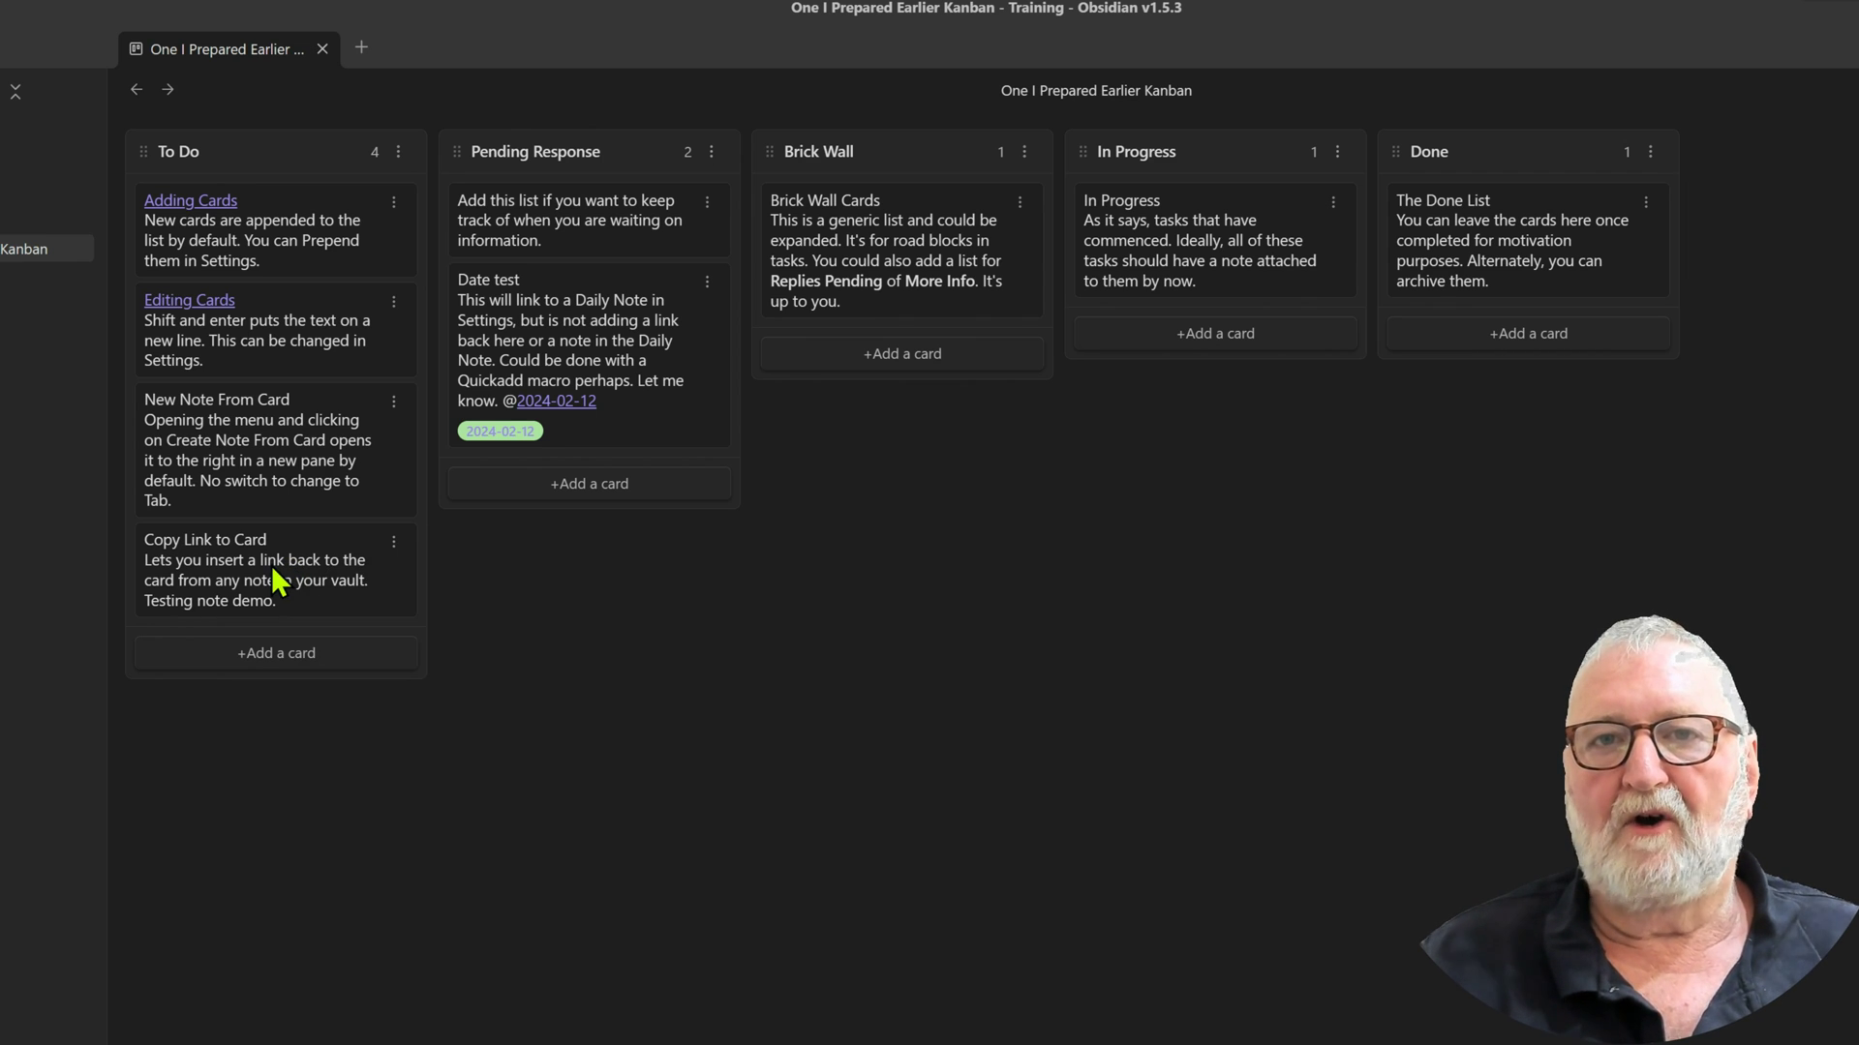
left_click(393, 543)
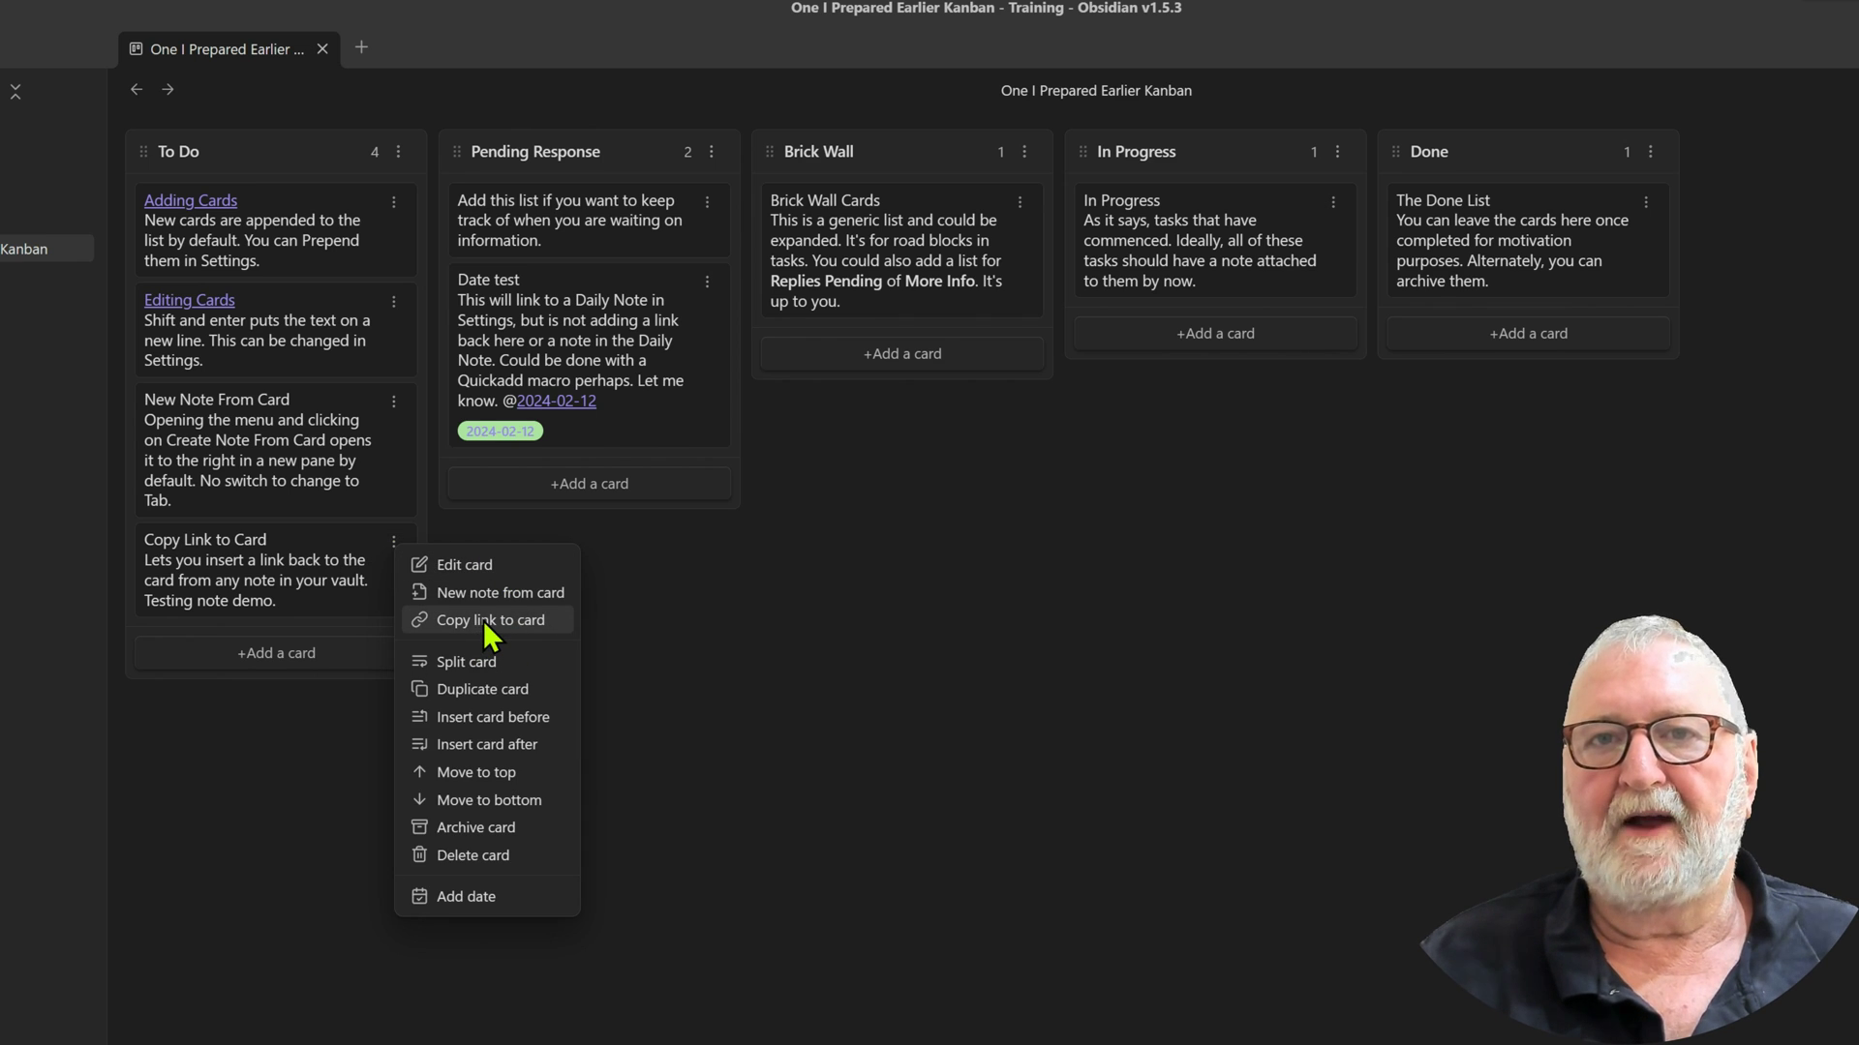
right_click(287, 582)
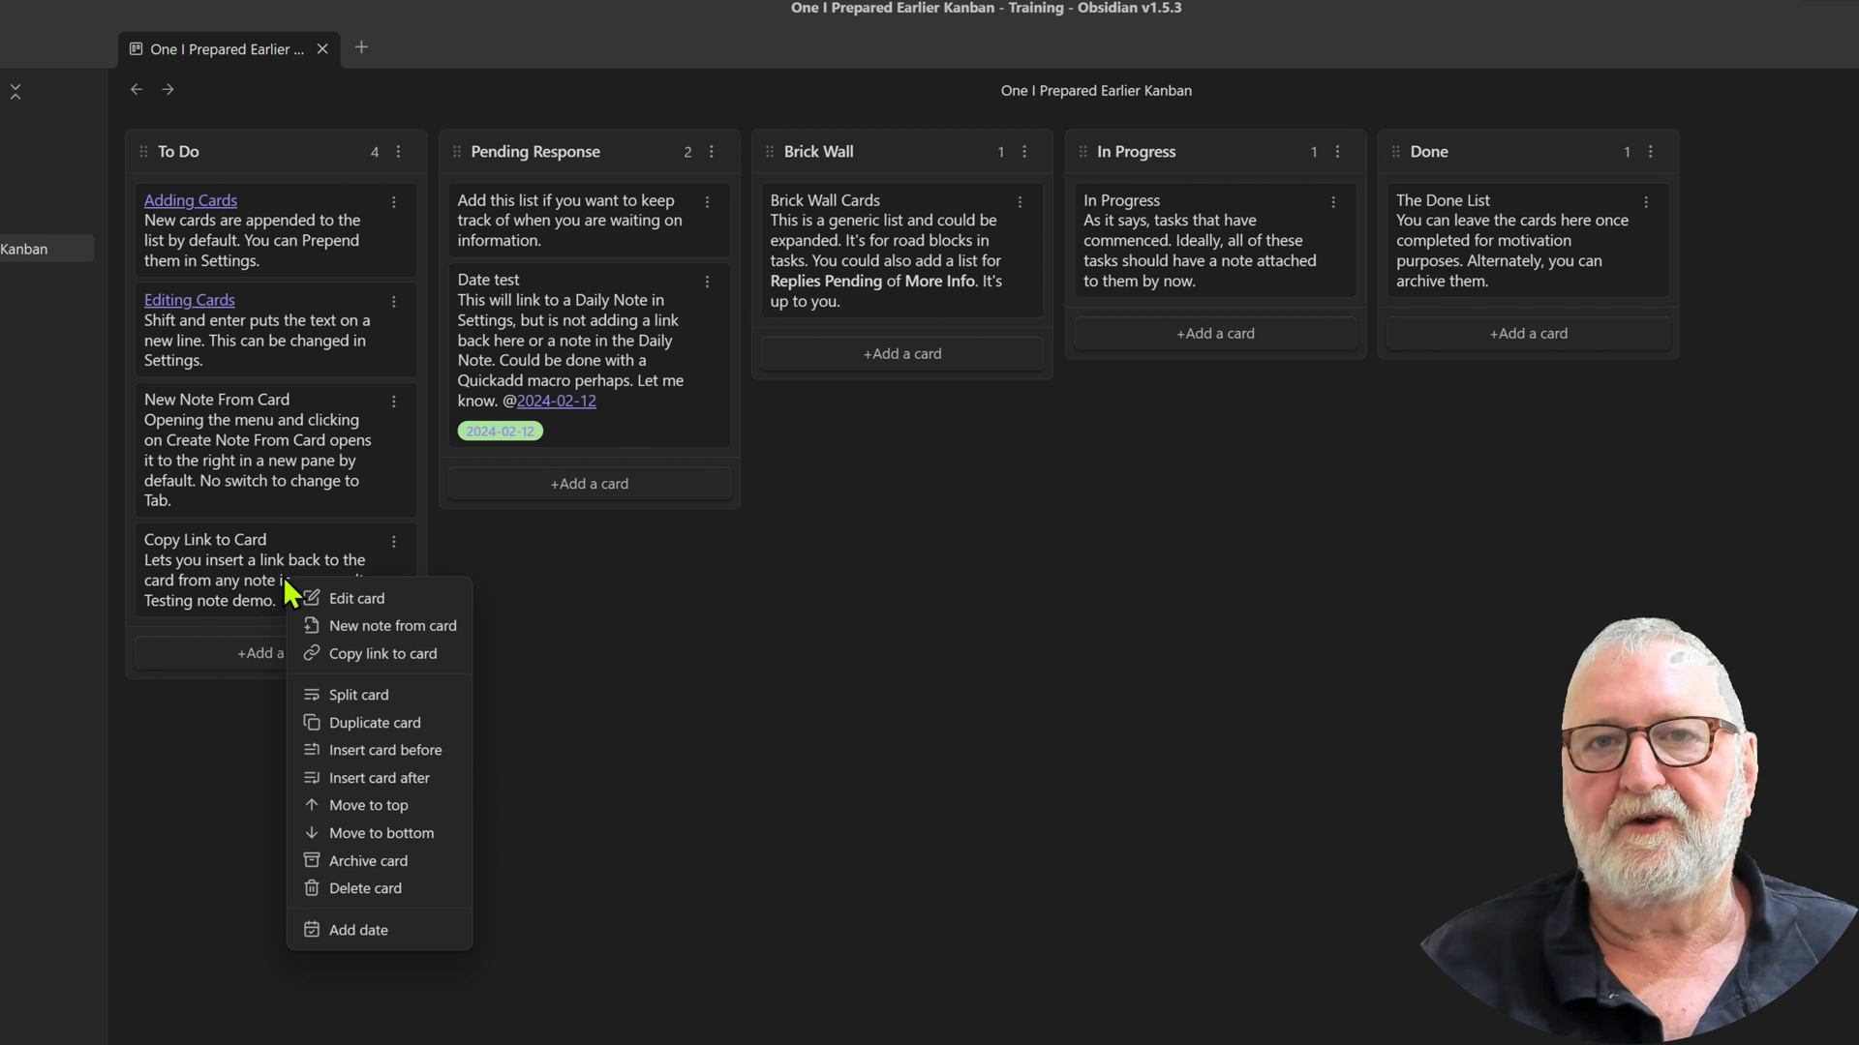
left_click(376, 653)
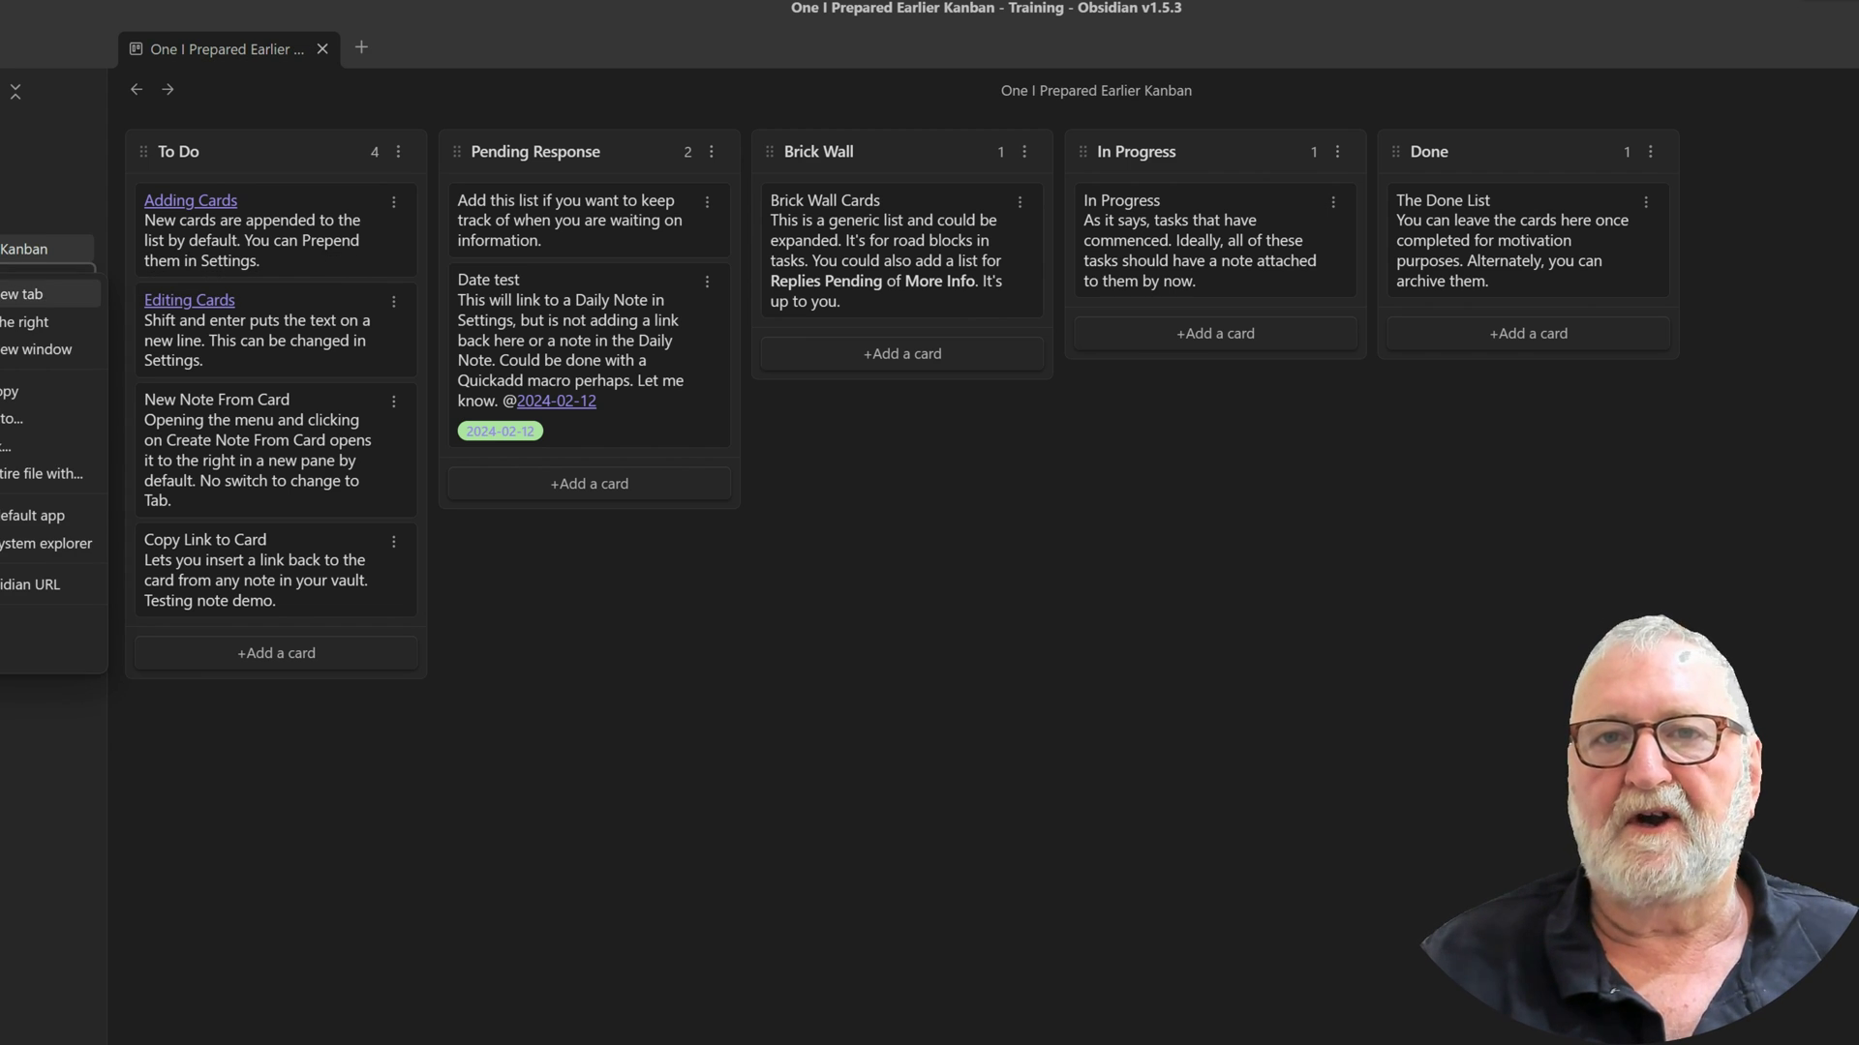
Paste the card link on a new line in Testing Note and follow it back to the board.
left_click(46, 308)
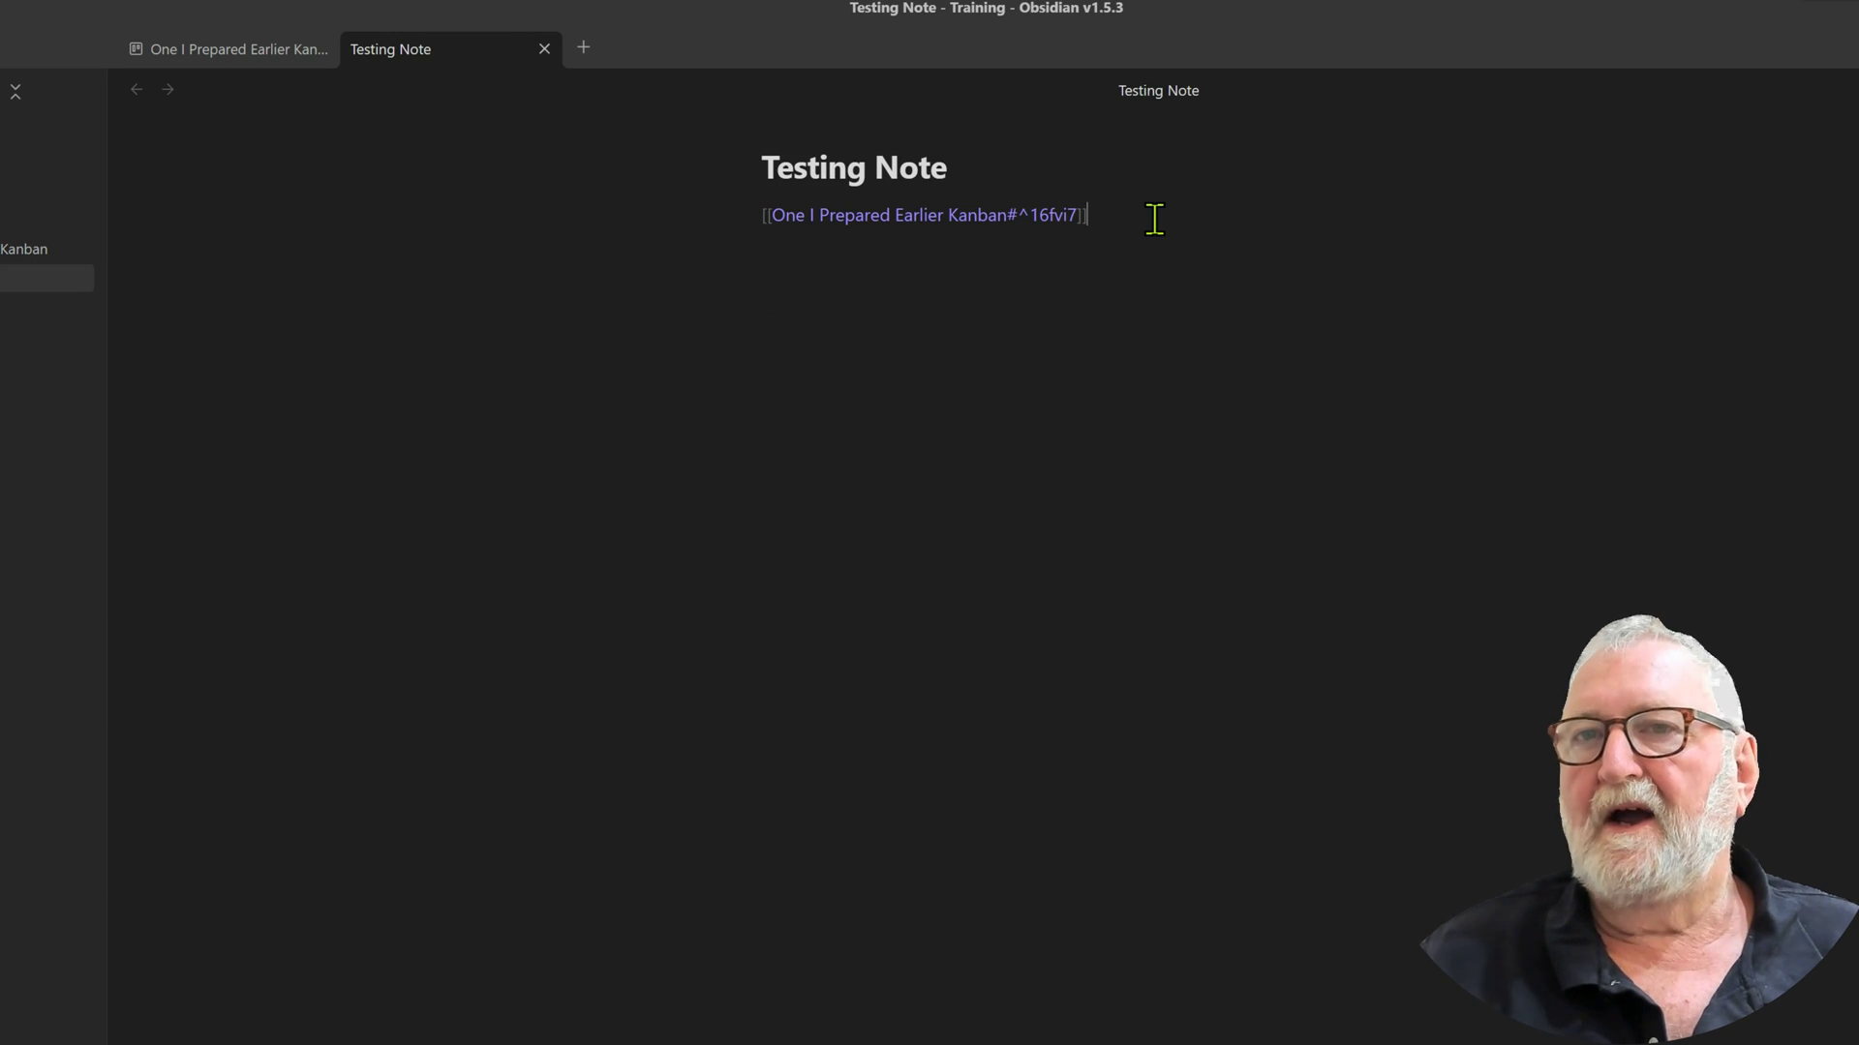
key("Return")
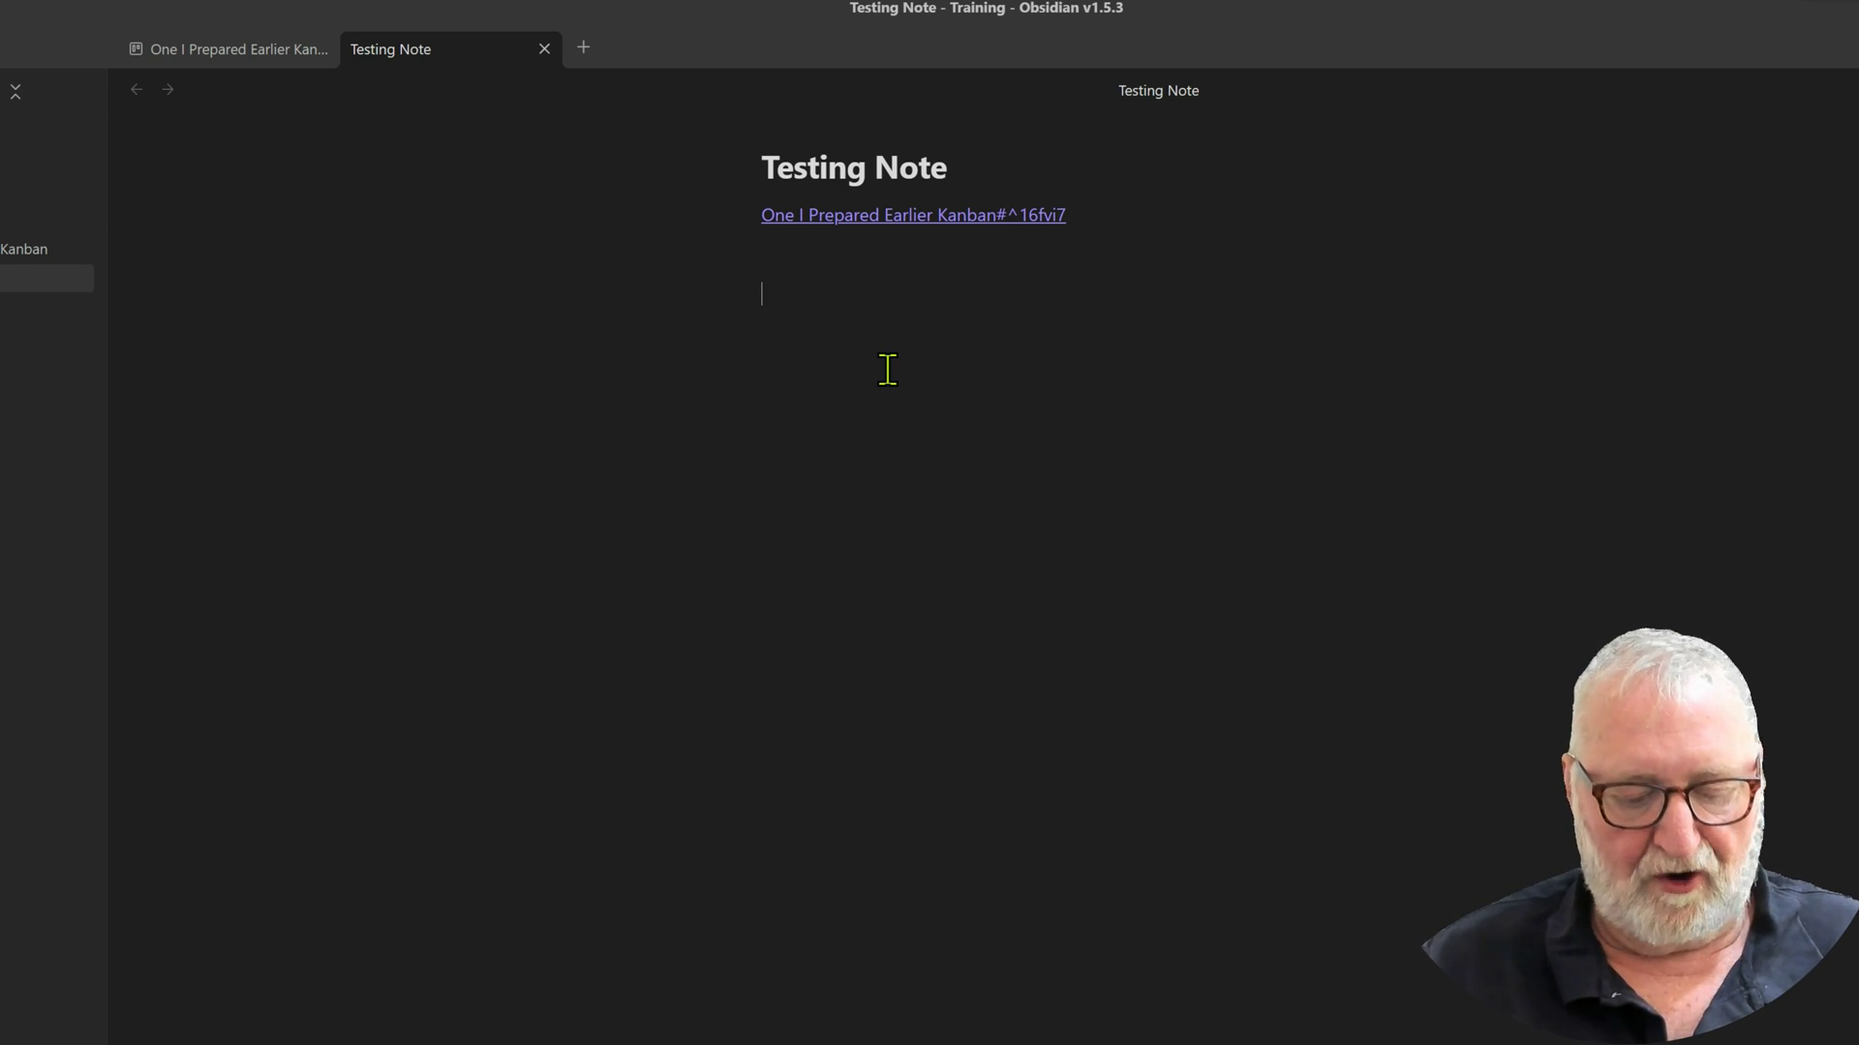
key("ctrl+v")
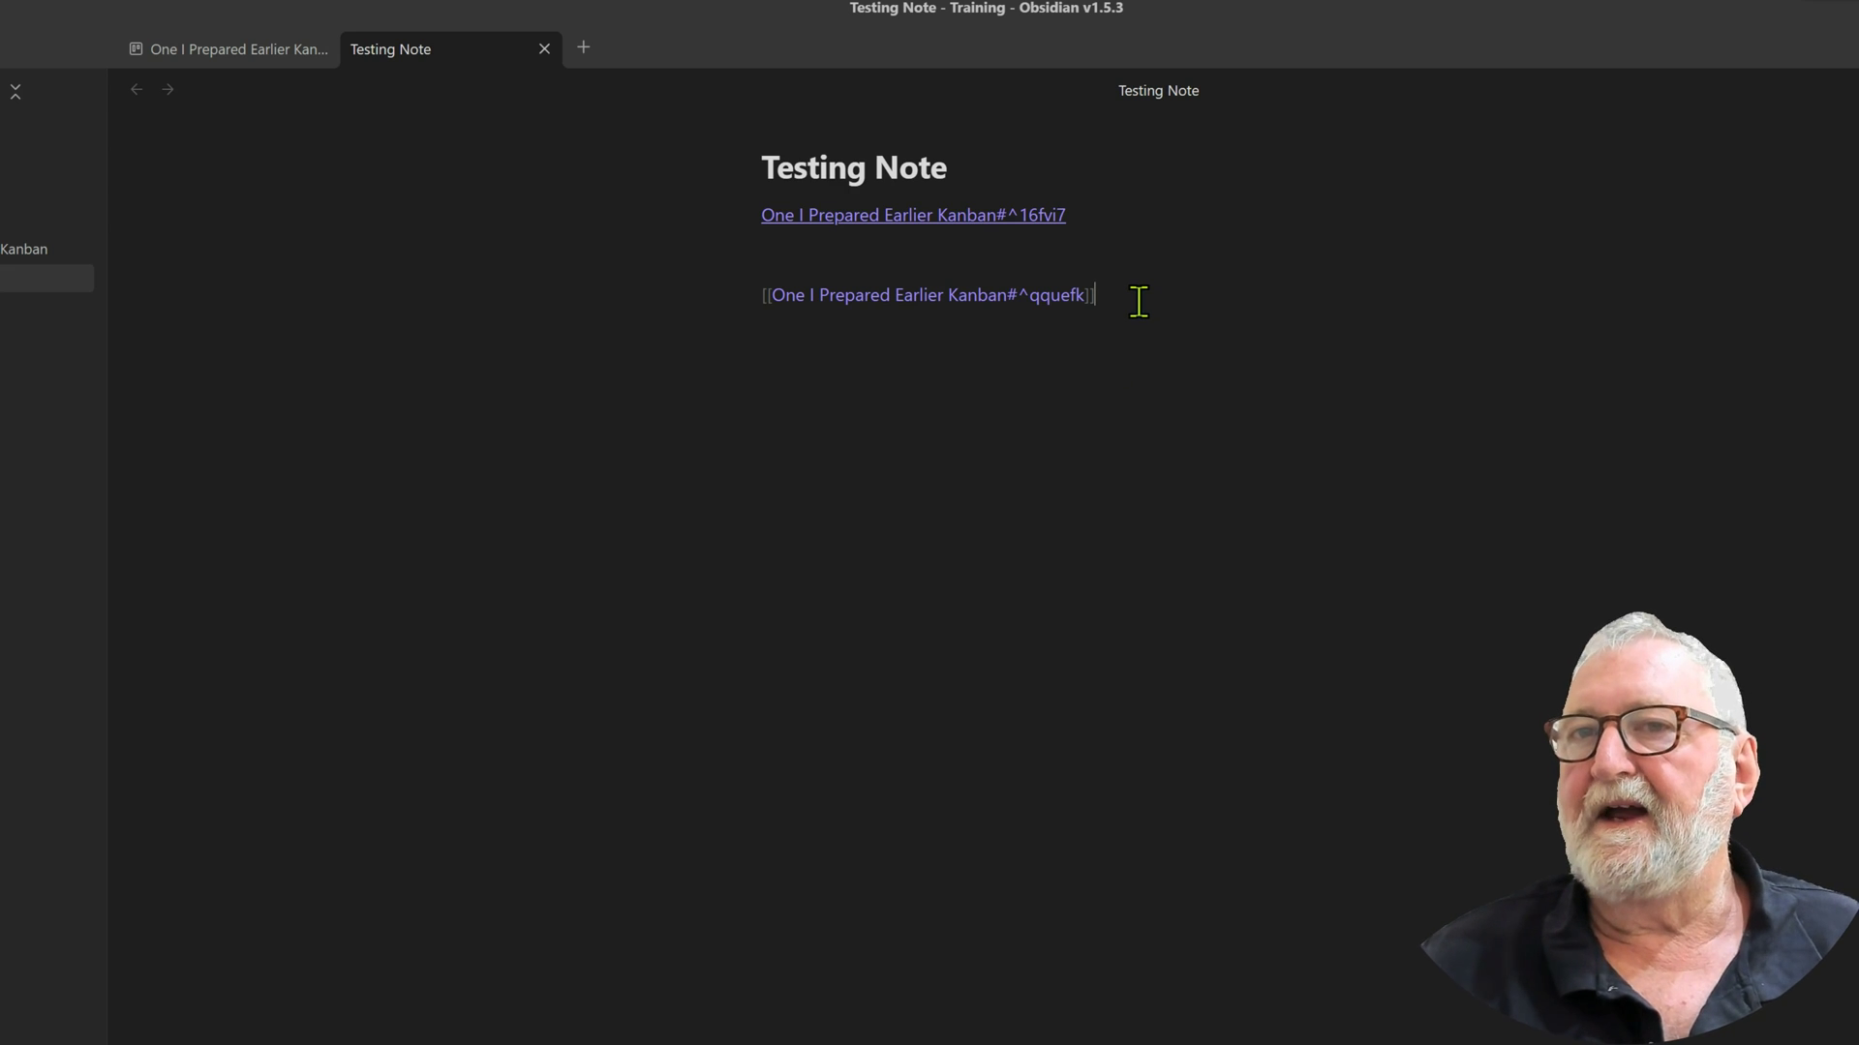
key("Return")
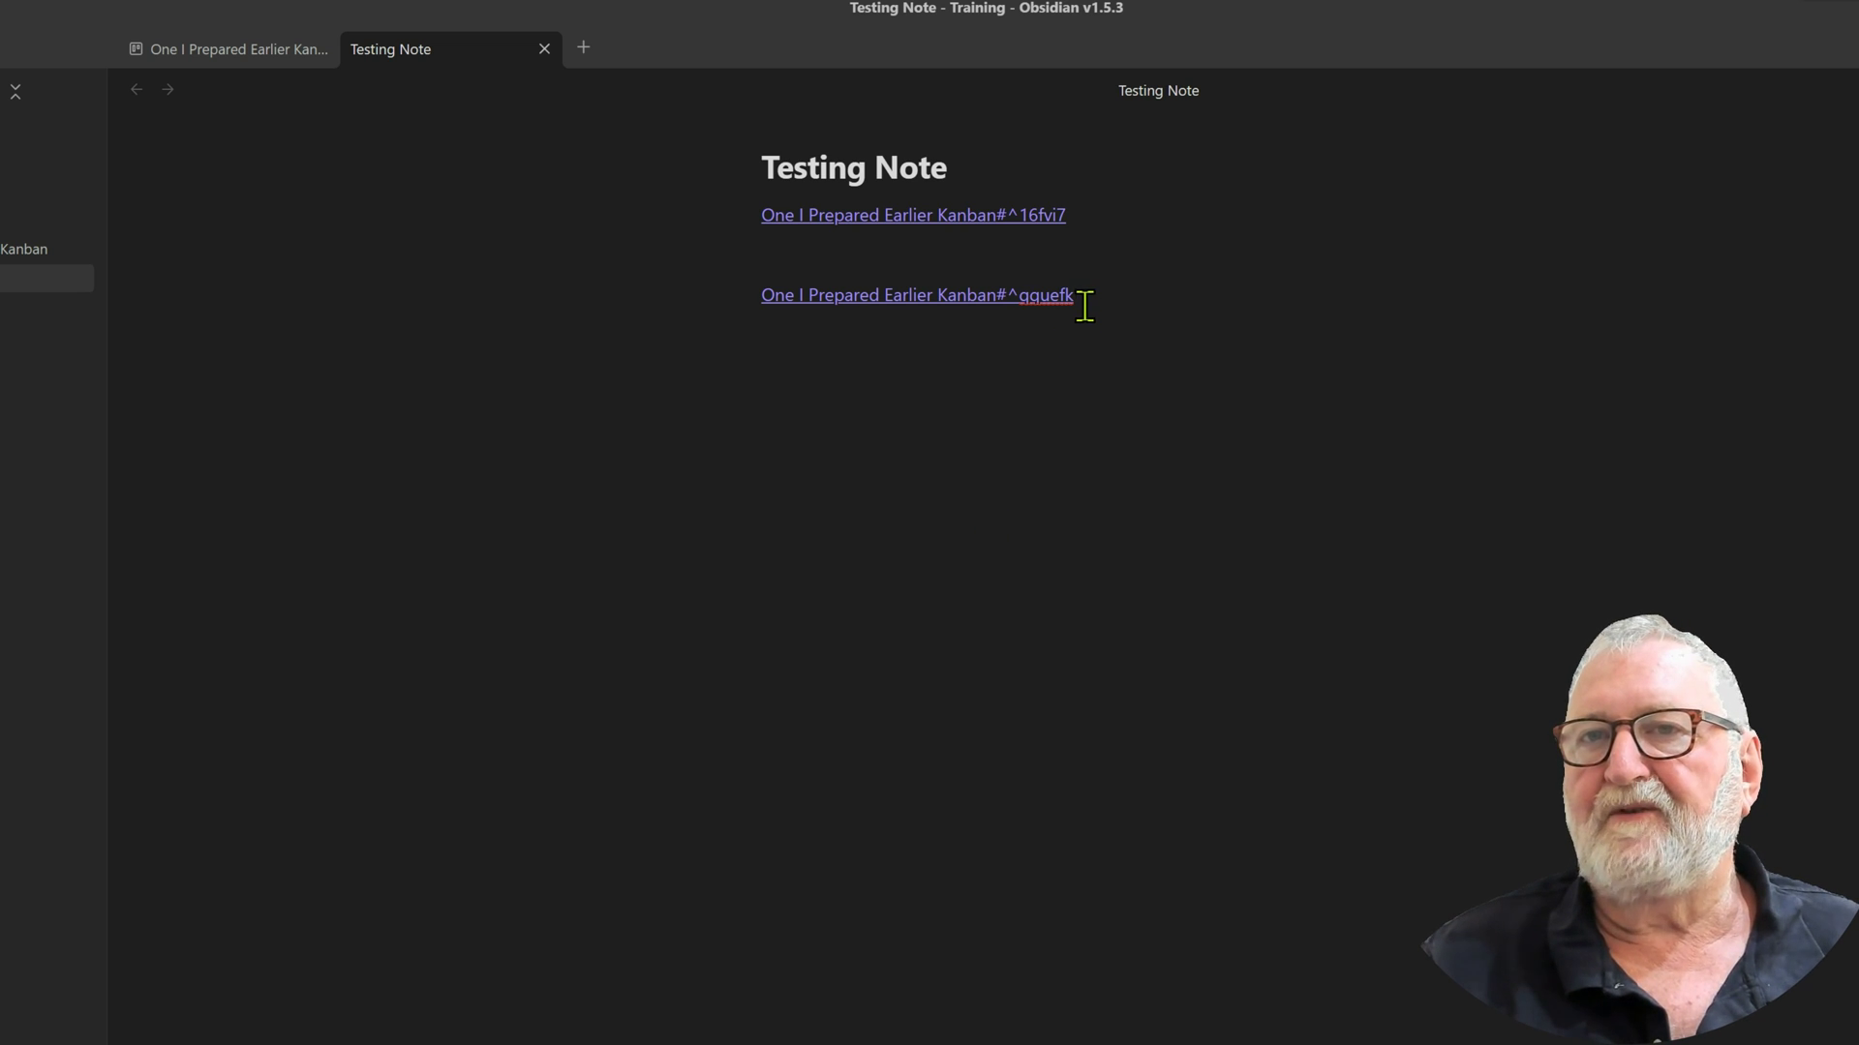
left_click(889, 302)
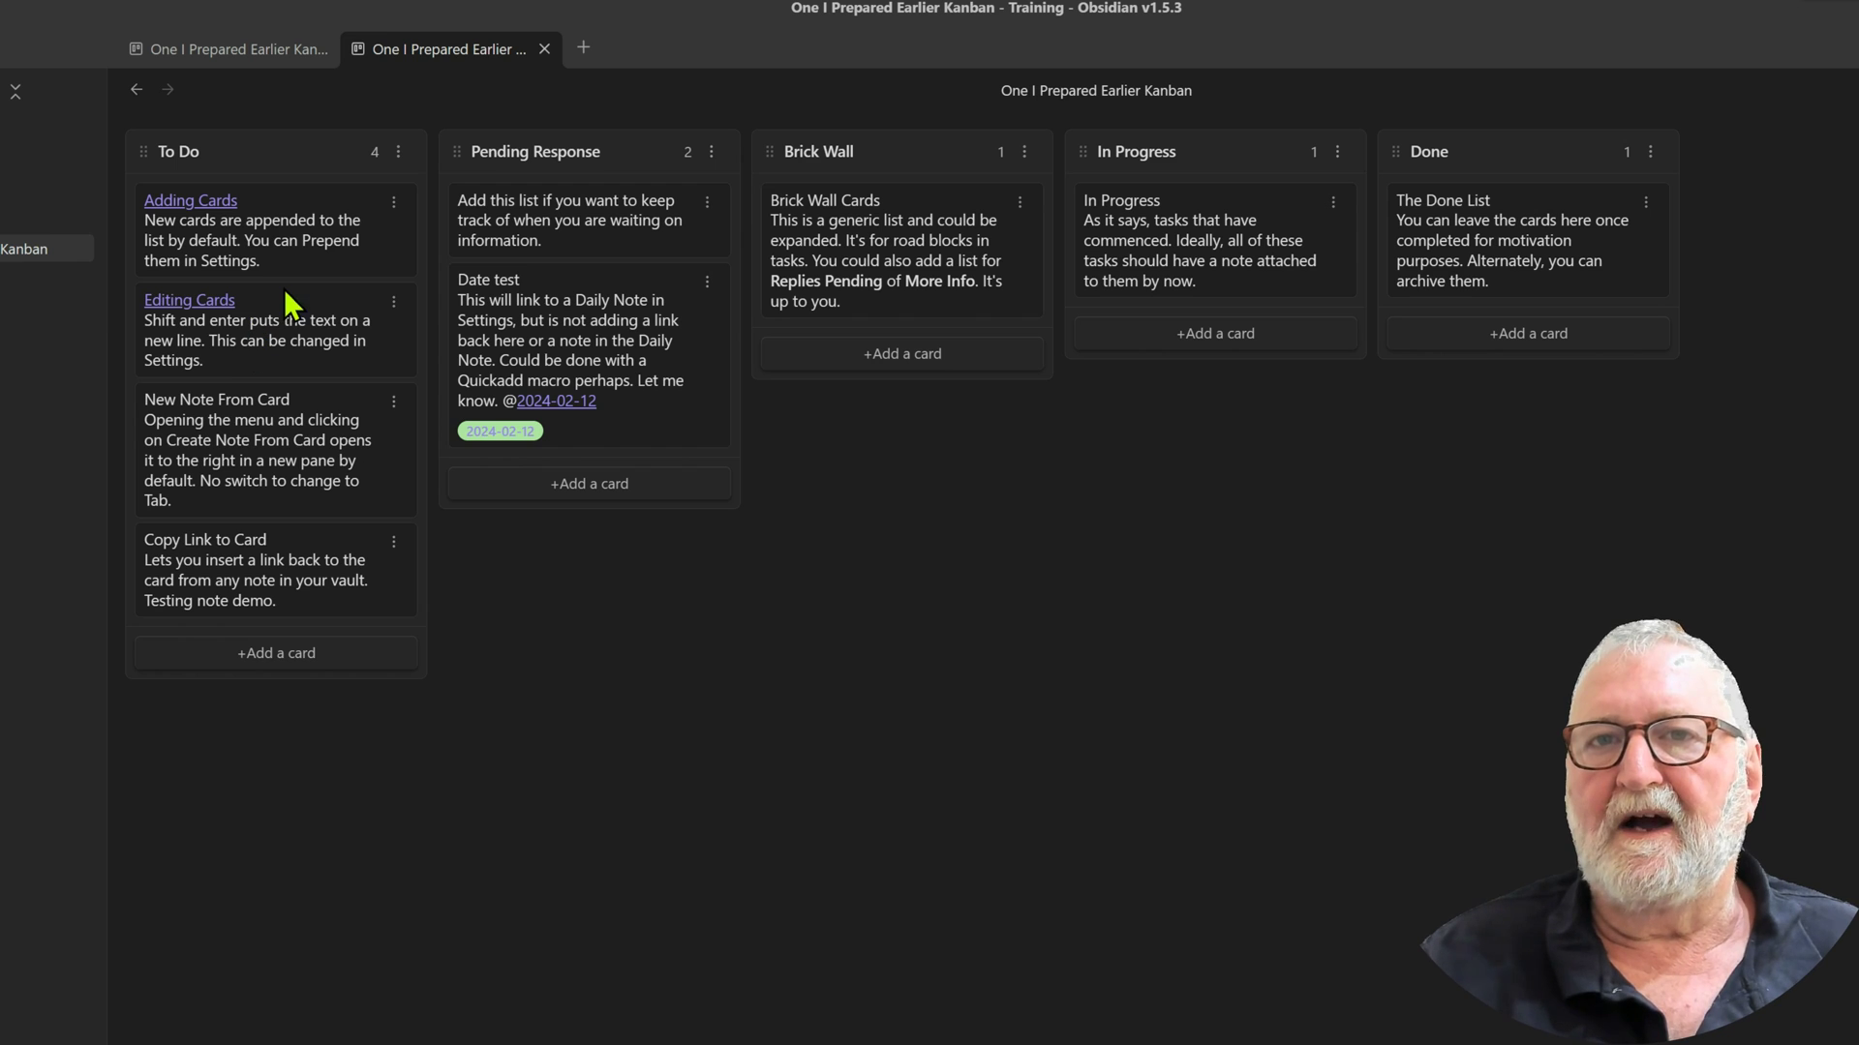
Drag the Editing Cards card from To Do to below the In Progress card.
left_click_drag(273, 294, 1209, 332)
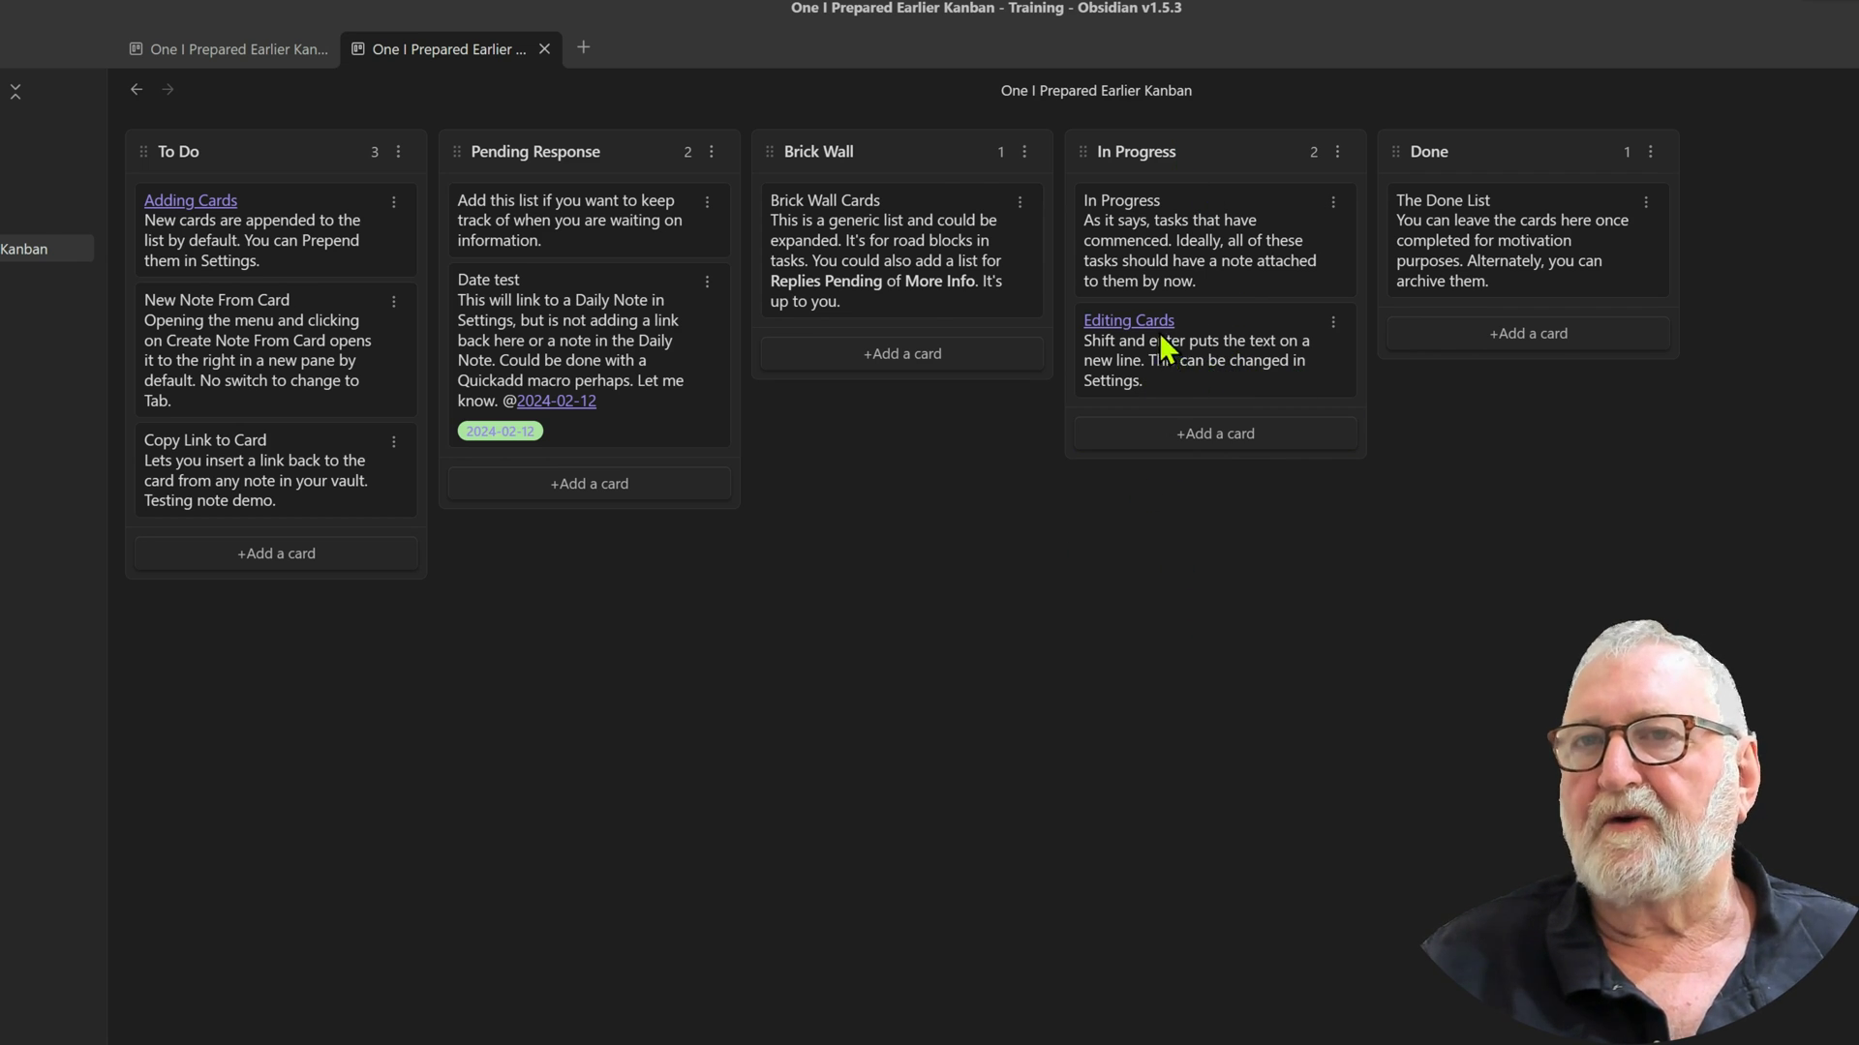
Create the Editing Cards note and write 'Here is my note on that card' plus a letter-sent line naming the recipient.
left_click(1113, 322)
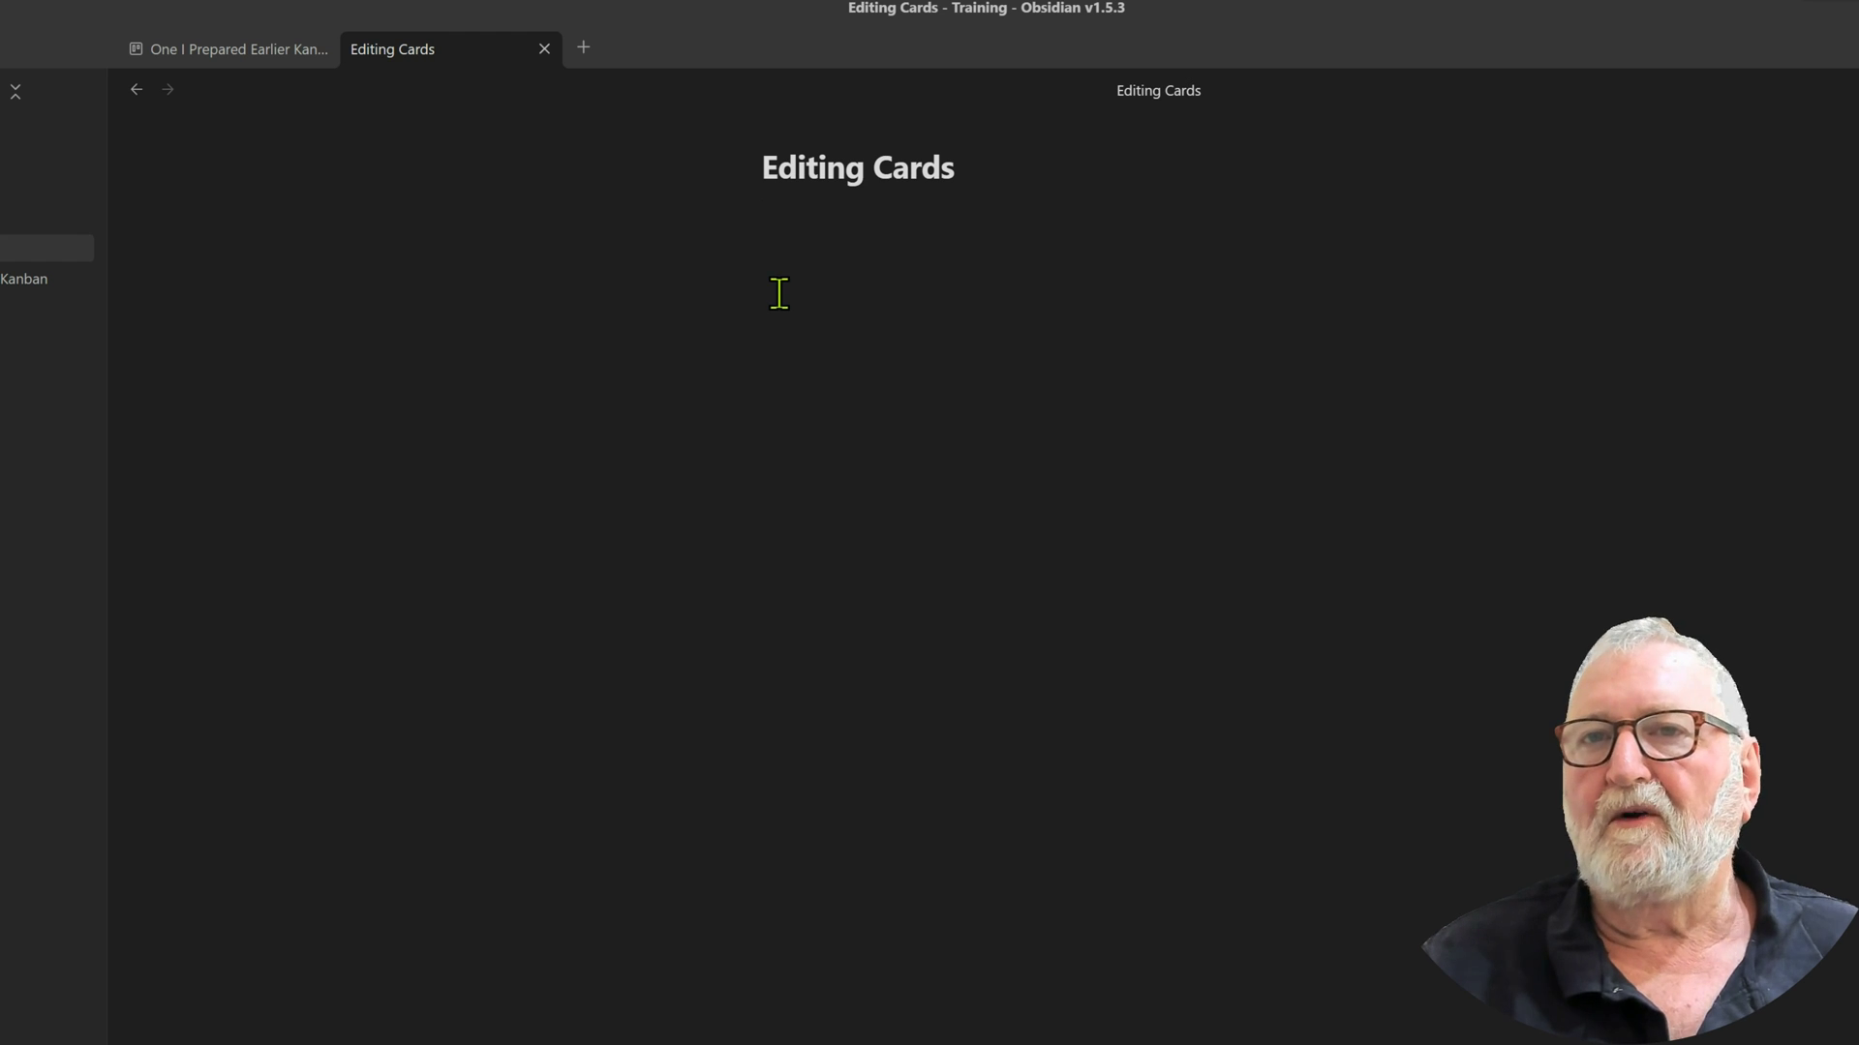
type("Here is m")
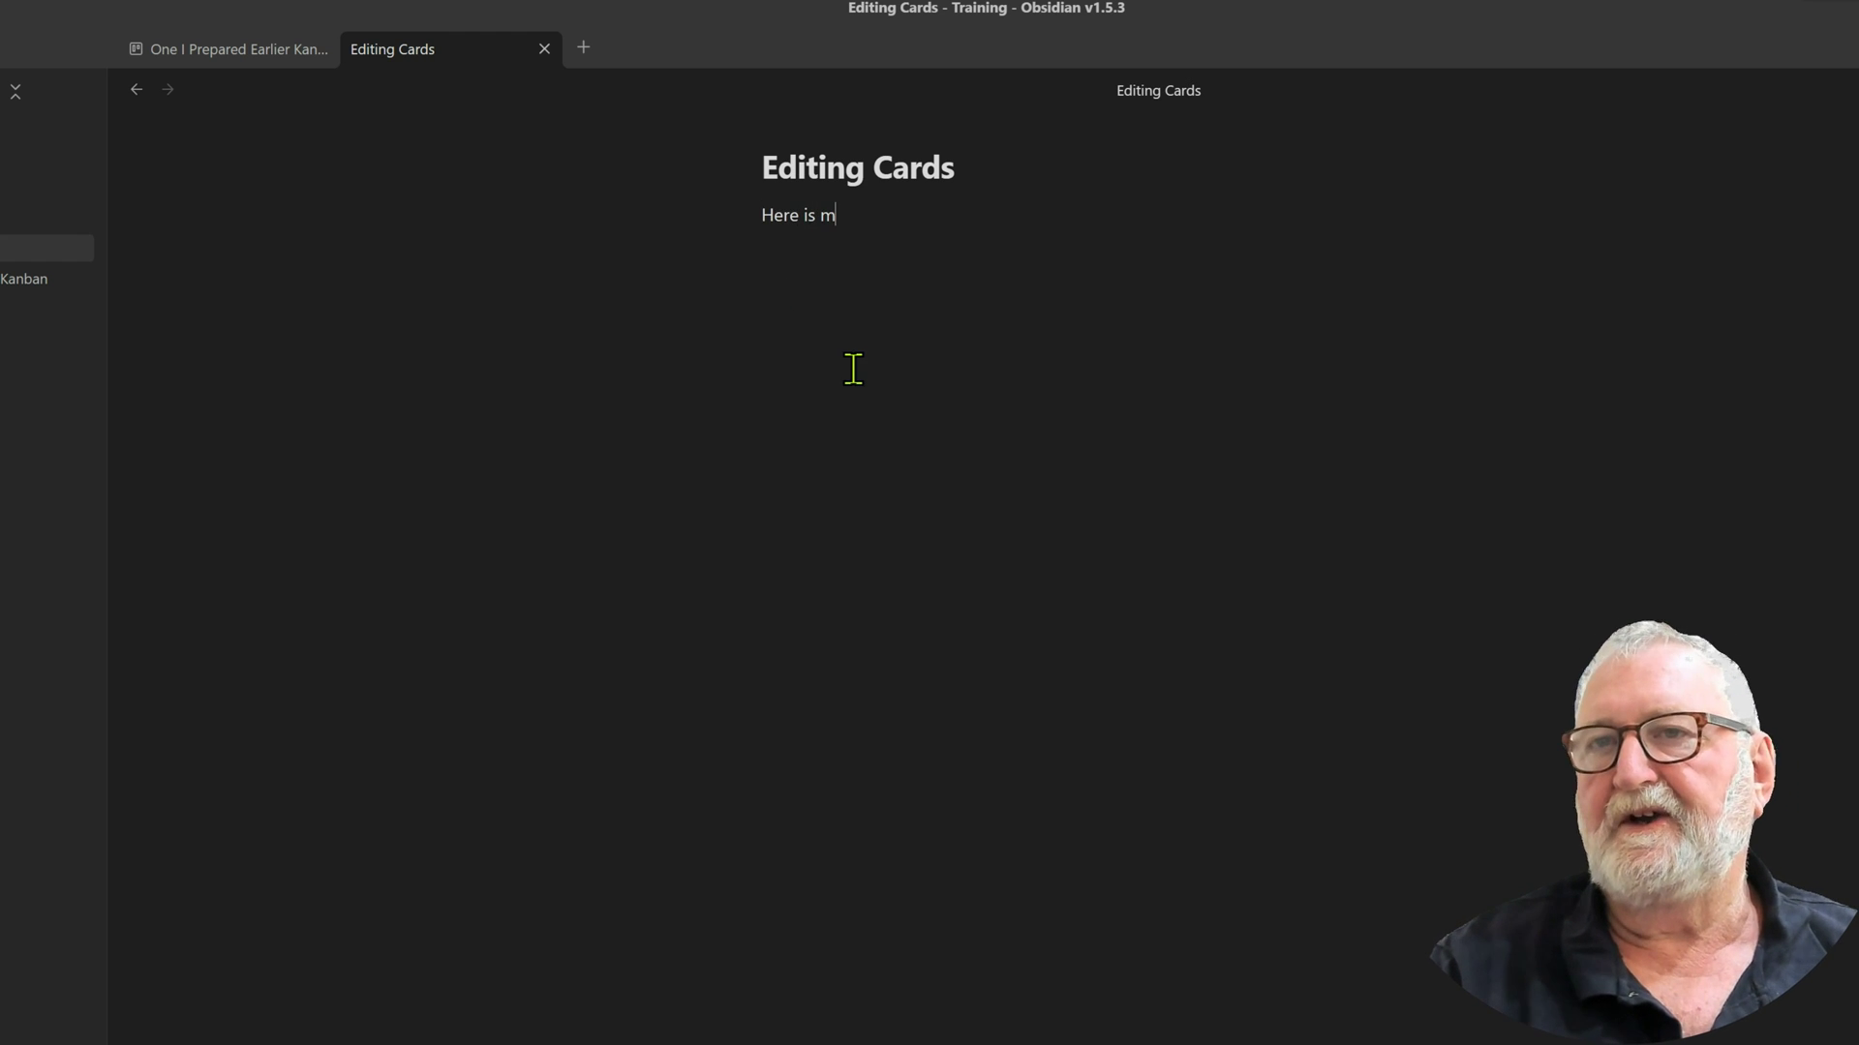
type("y note on ")
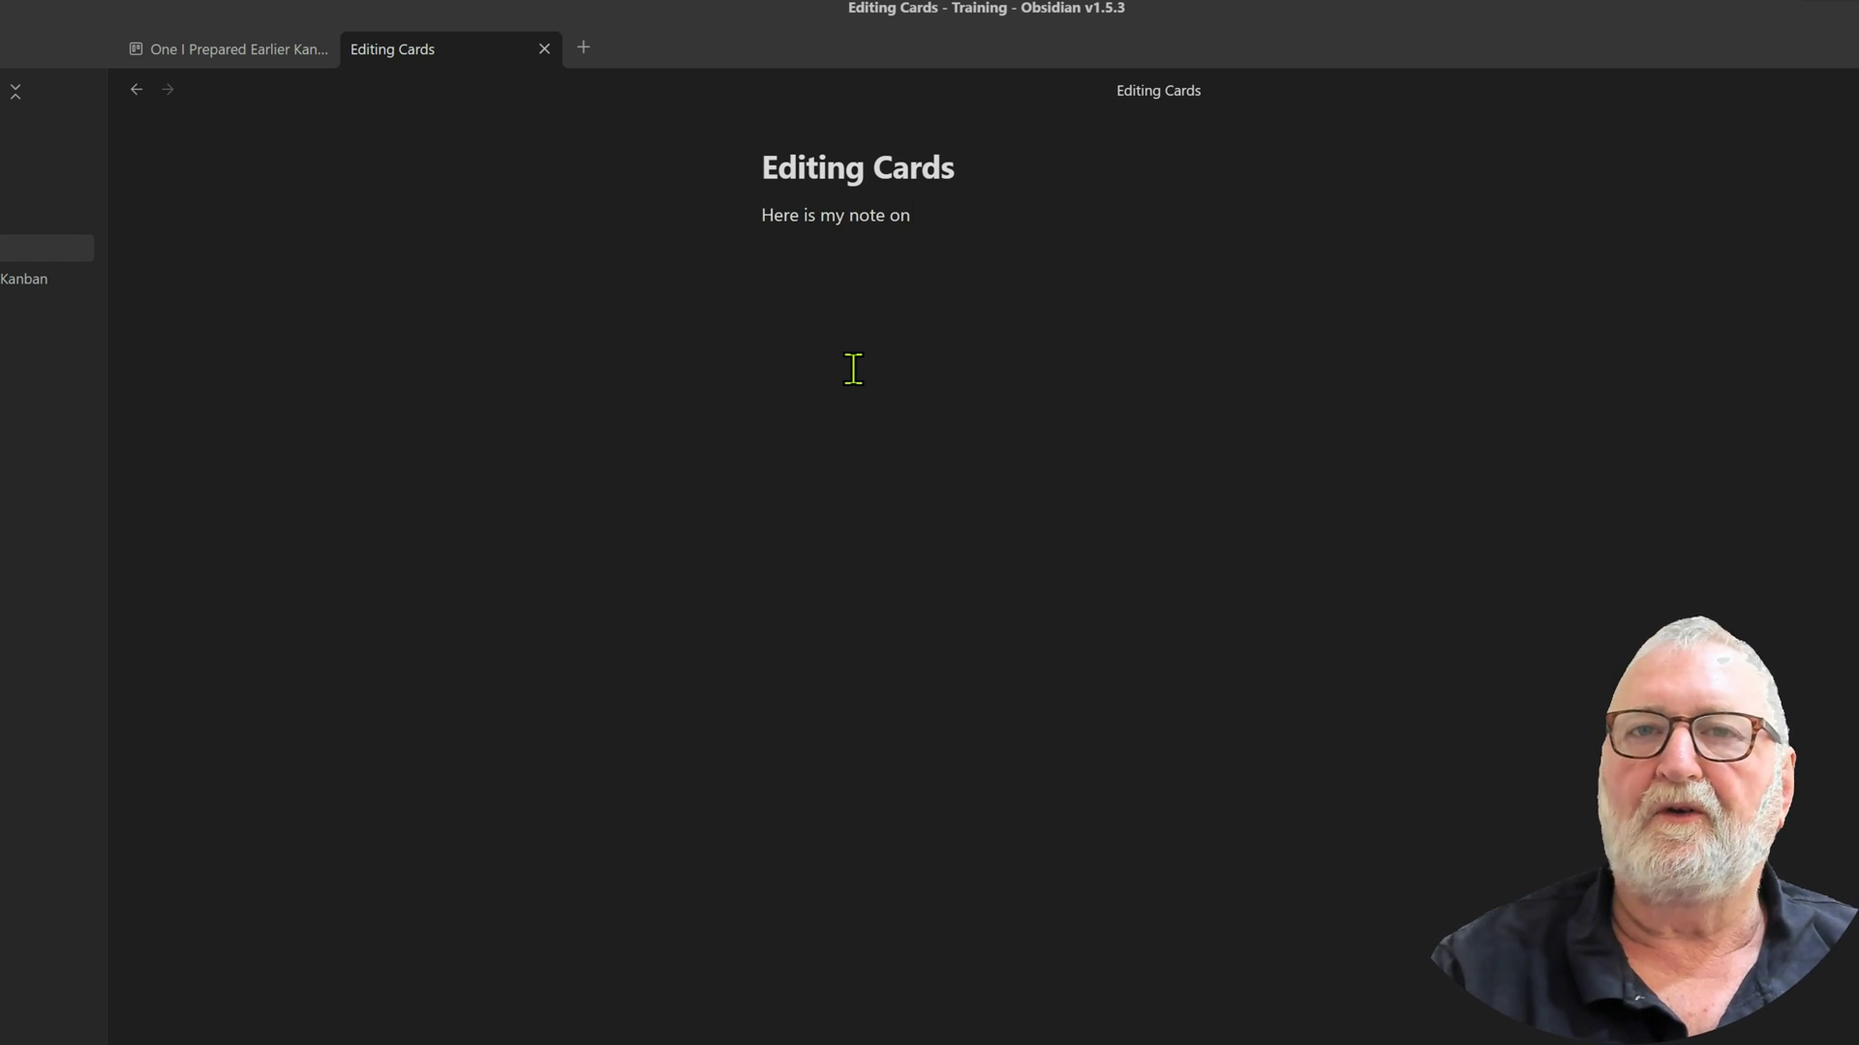
type("that card.  Le")
type("tter ")
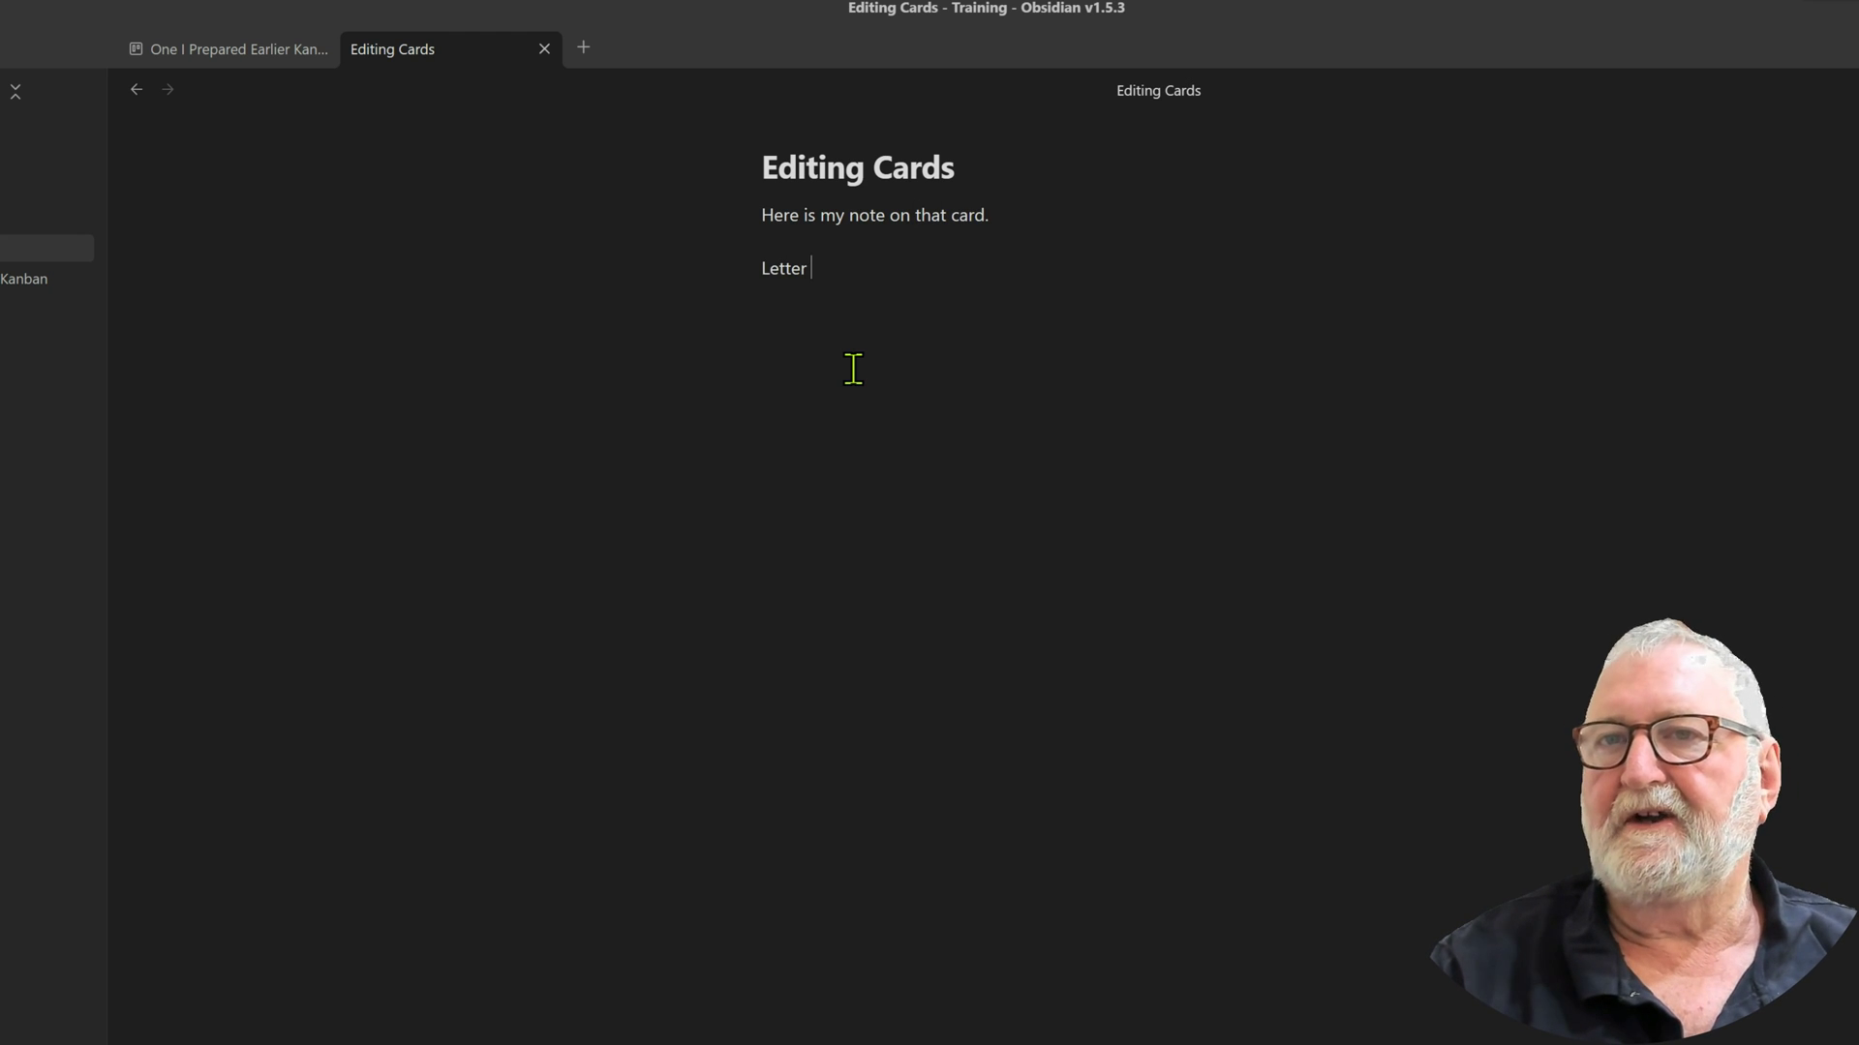
type("sent to Har")
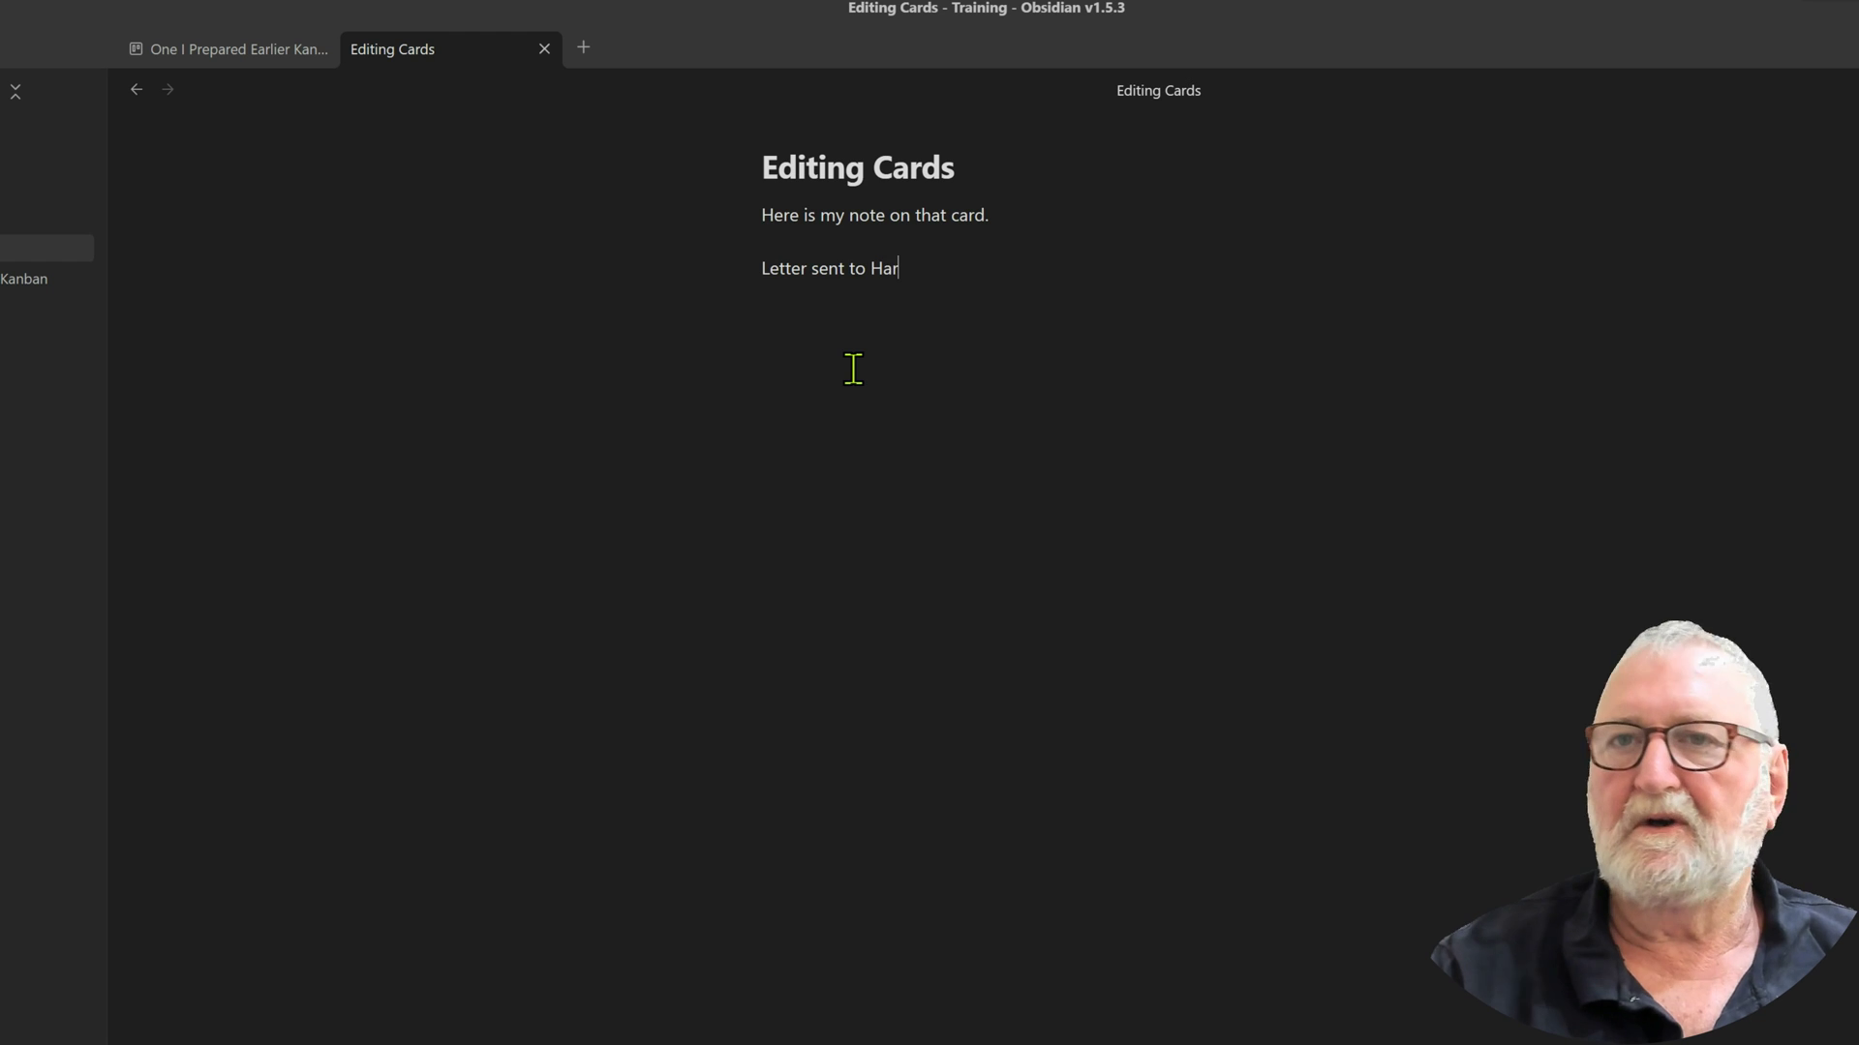
type("ry Bloggs.")
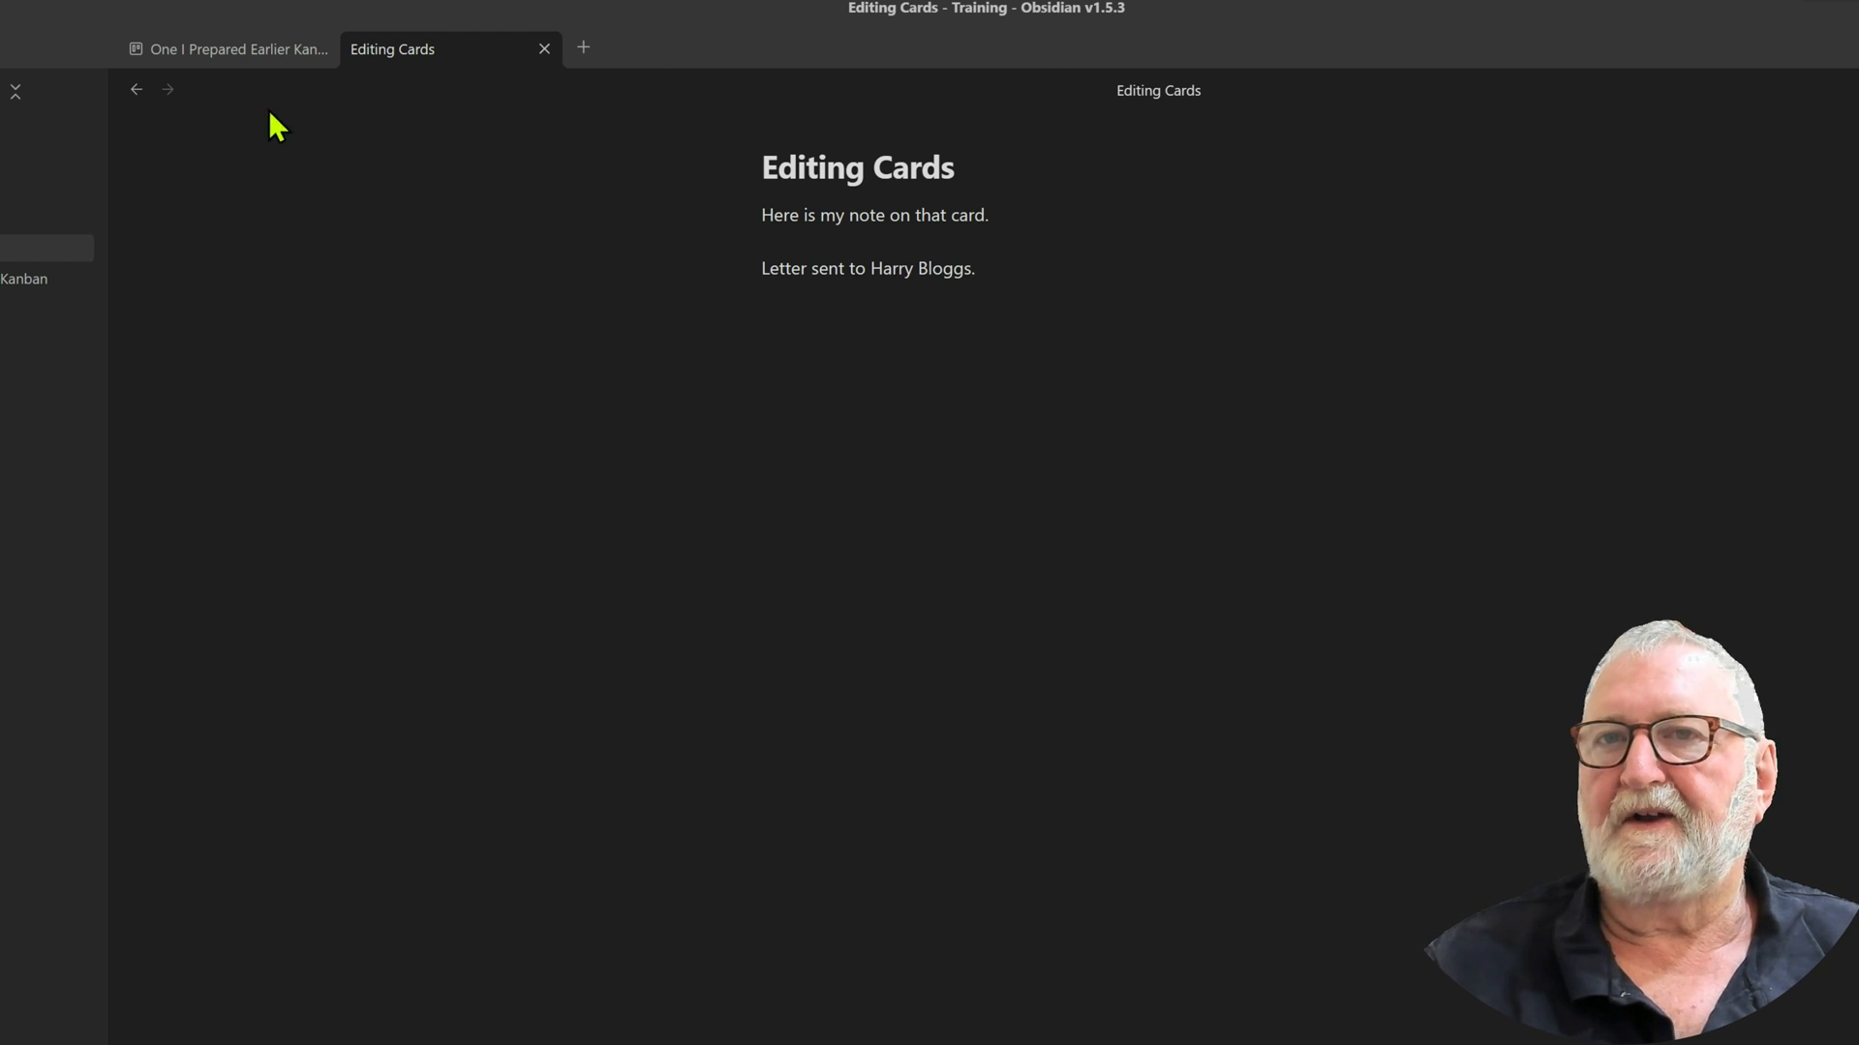
left_click(544, 48)
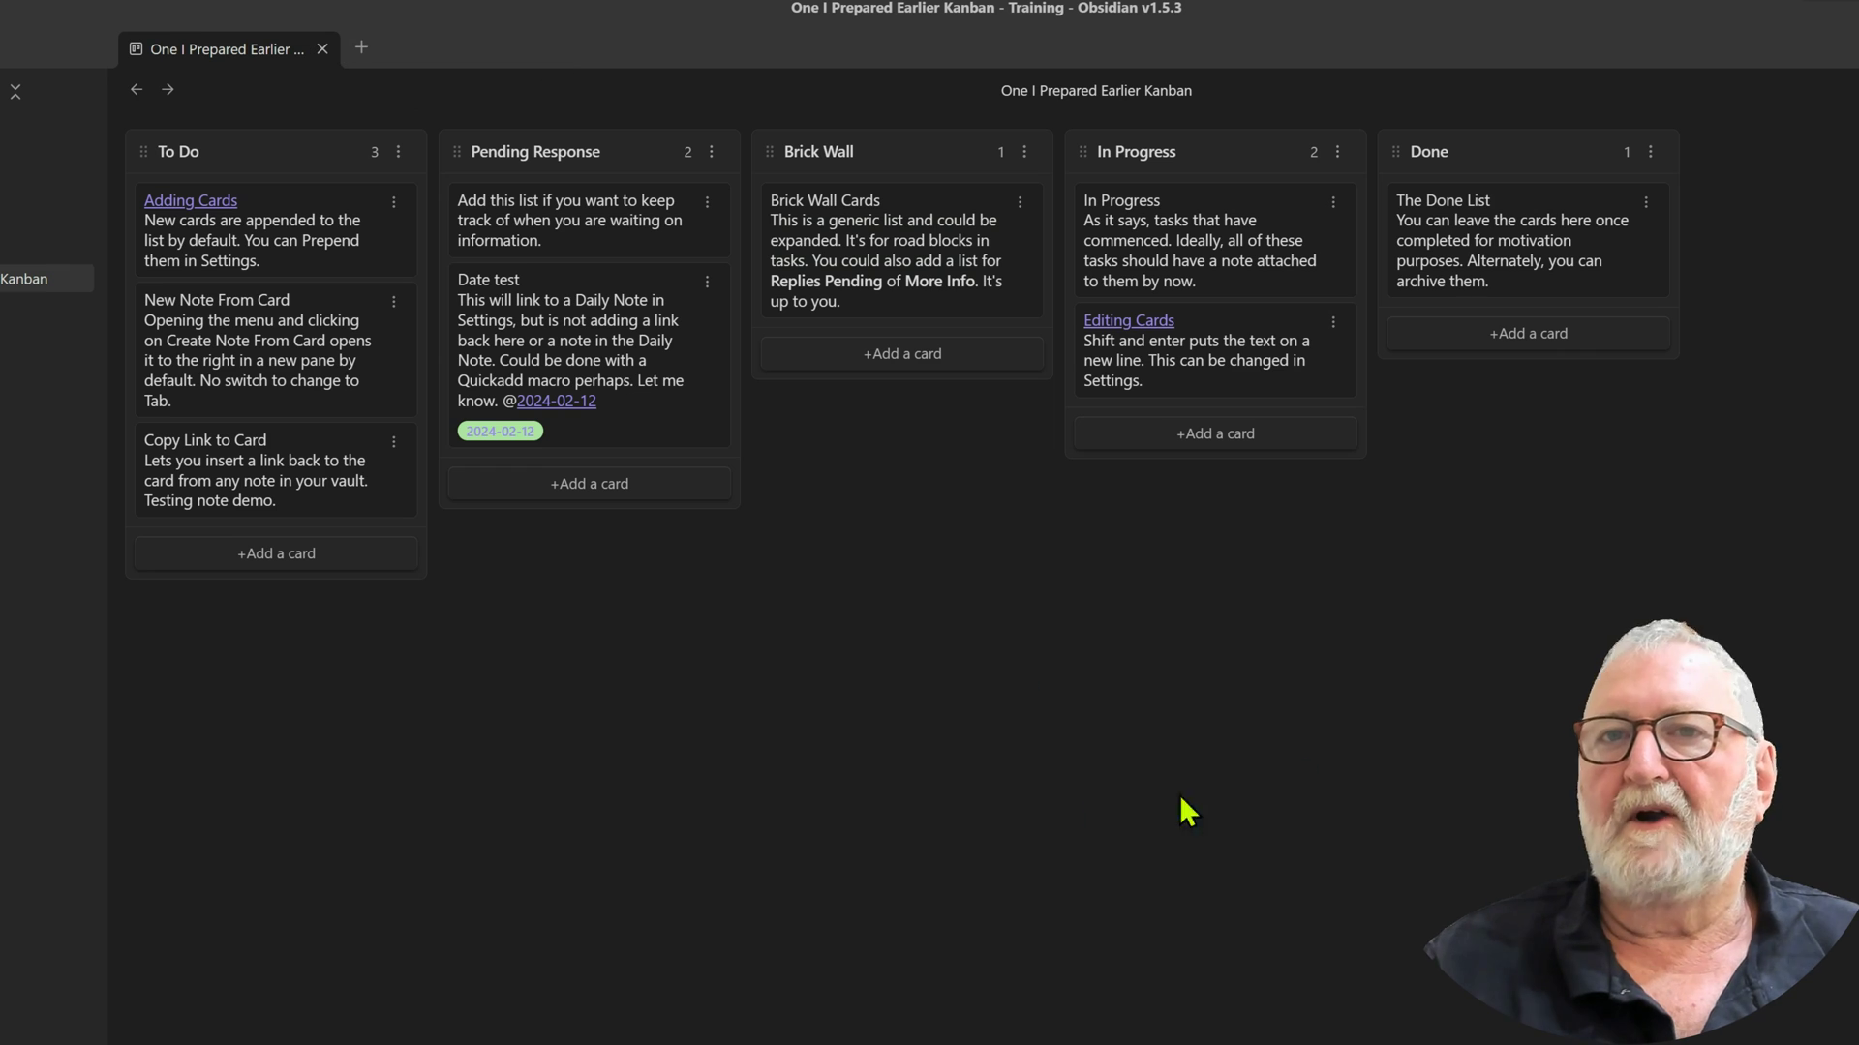
left_click(1129, 320)
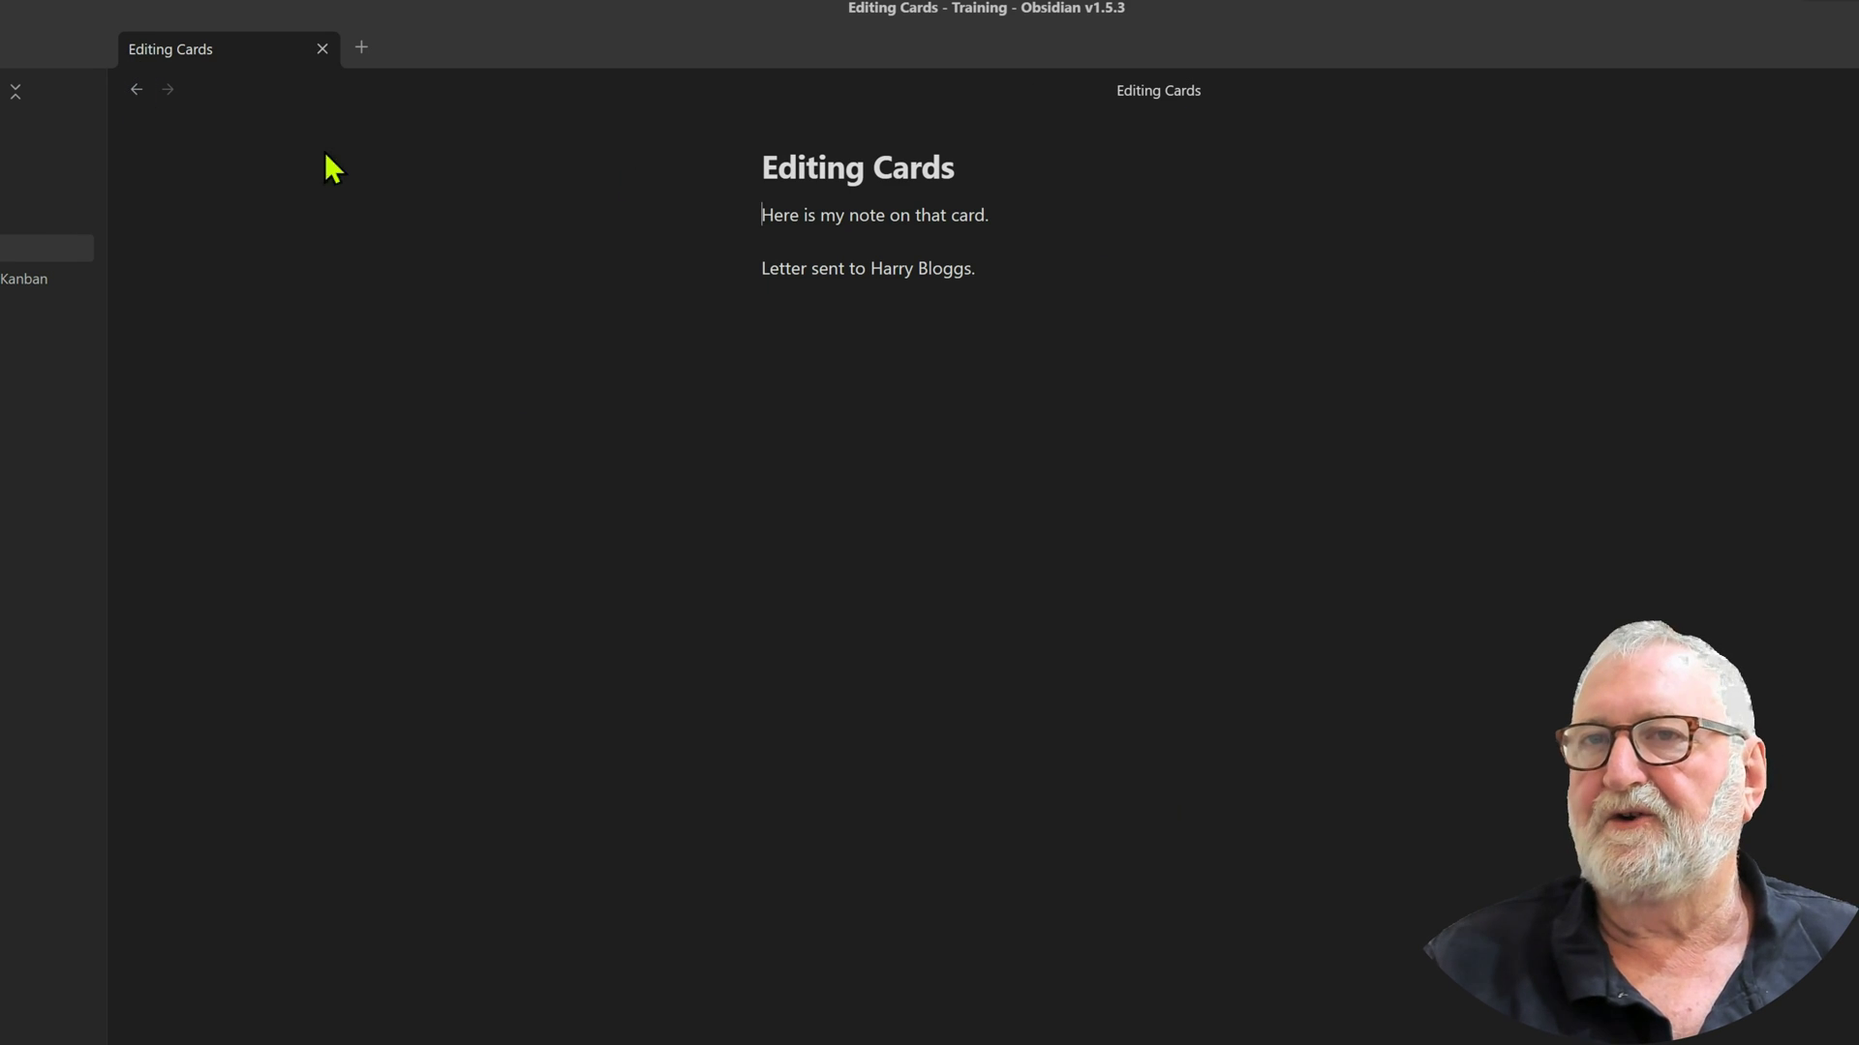
left_click(136, 89)
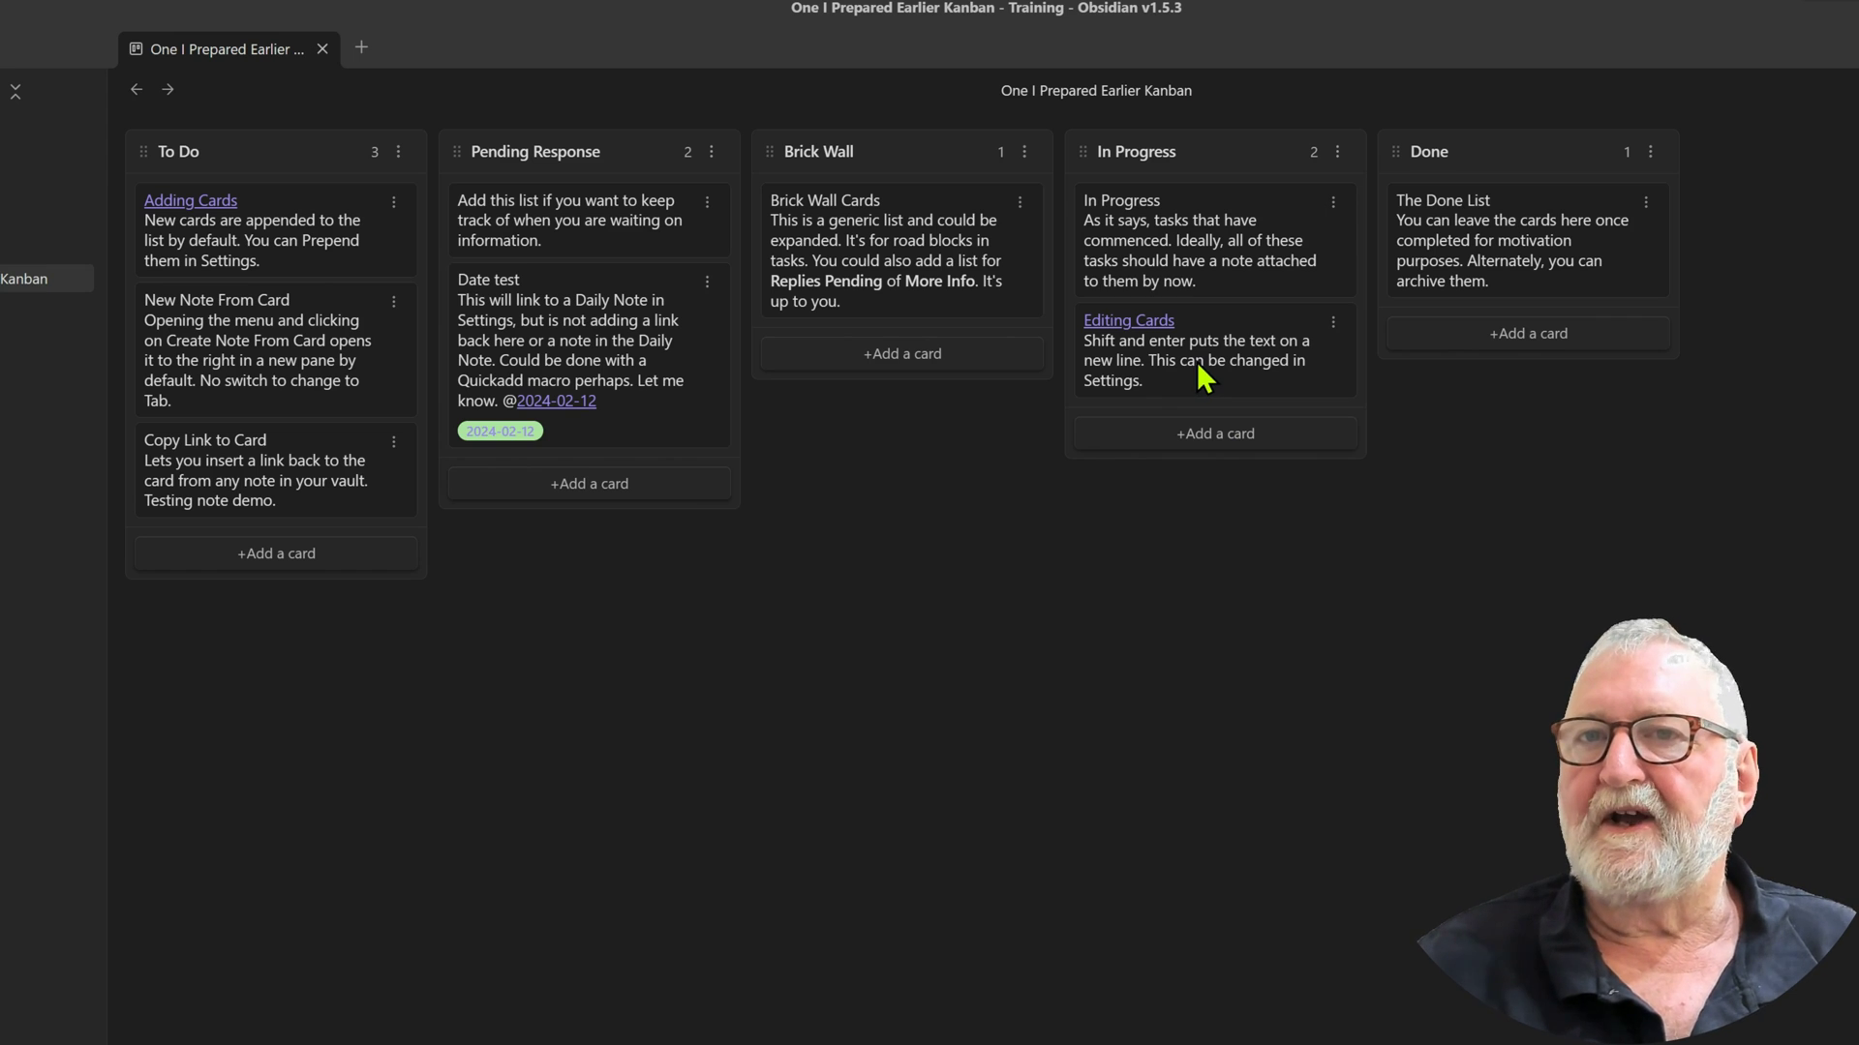
left_click_drag(1205, 361, 677, 605)
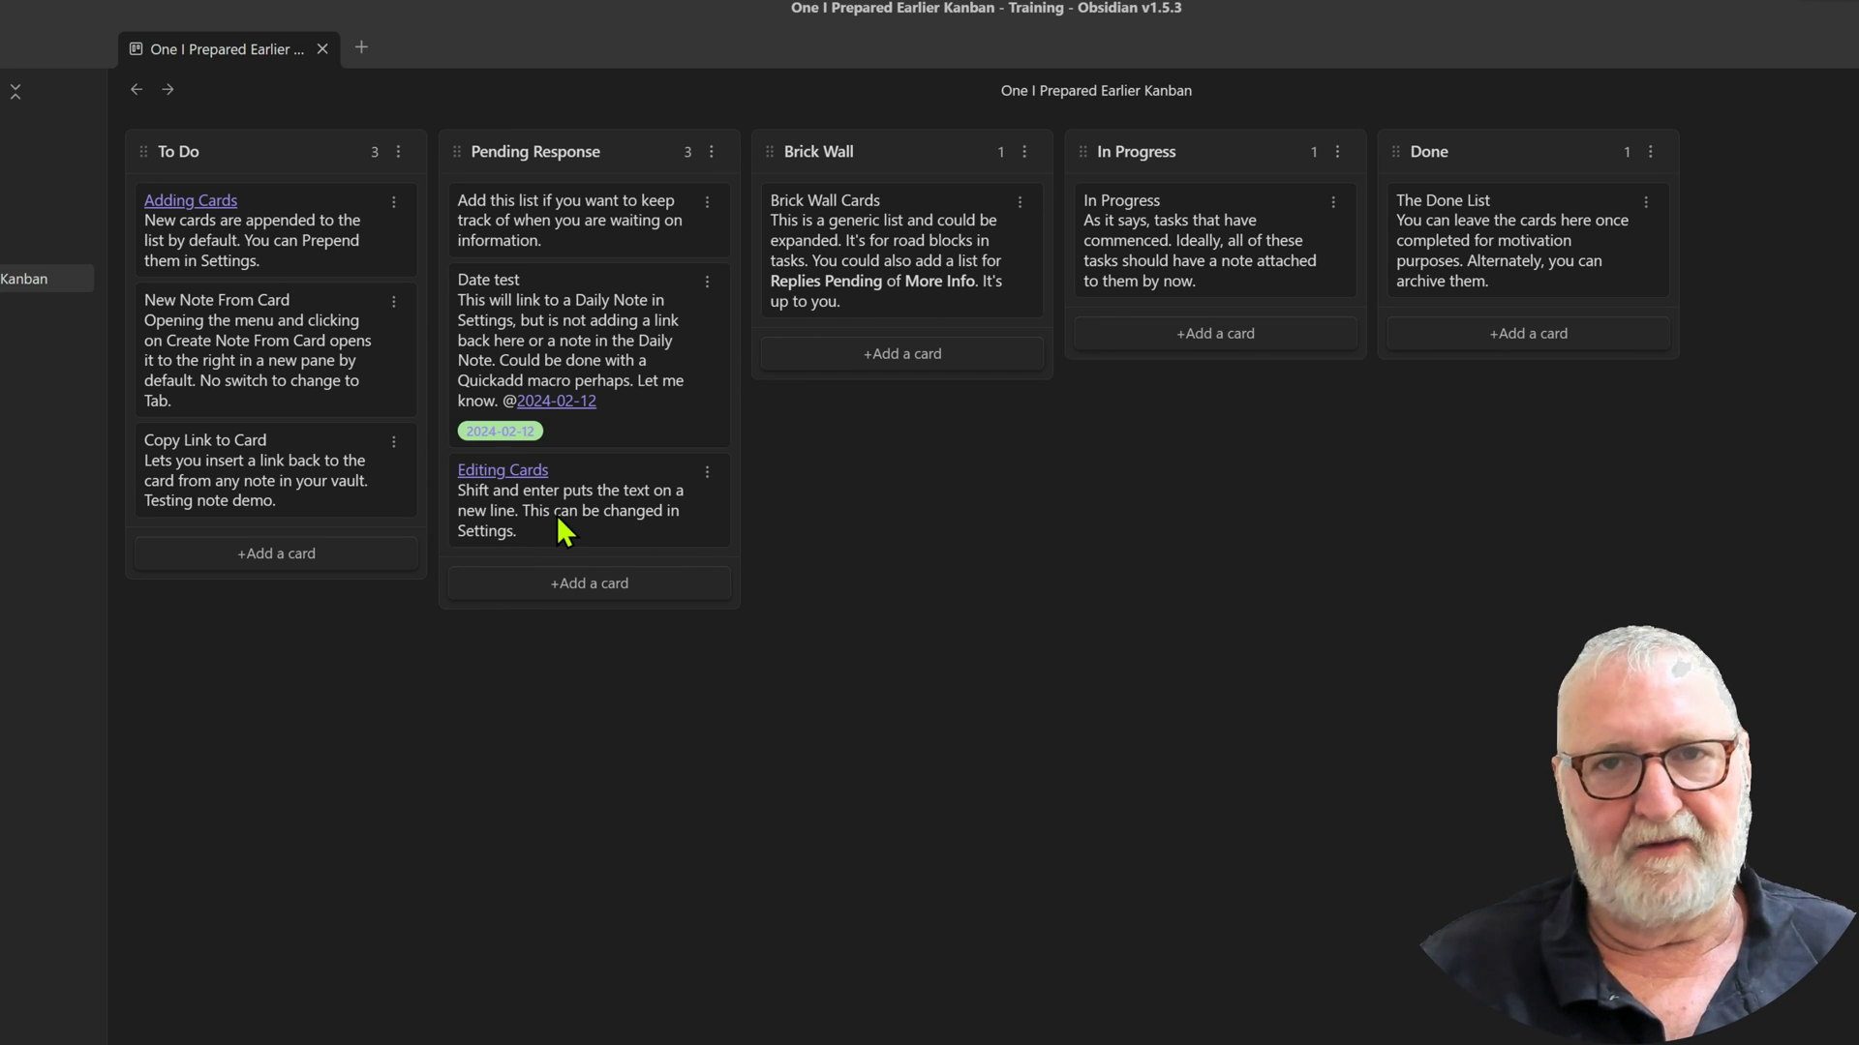
left_click_drag(555, 526, 872, 386)
key("Escape")
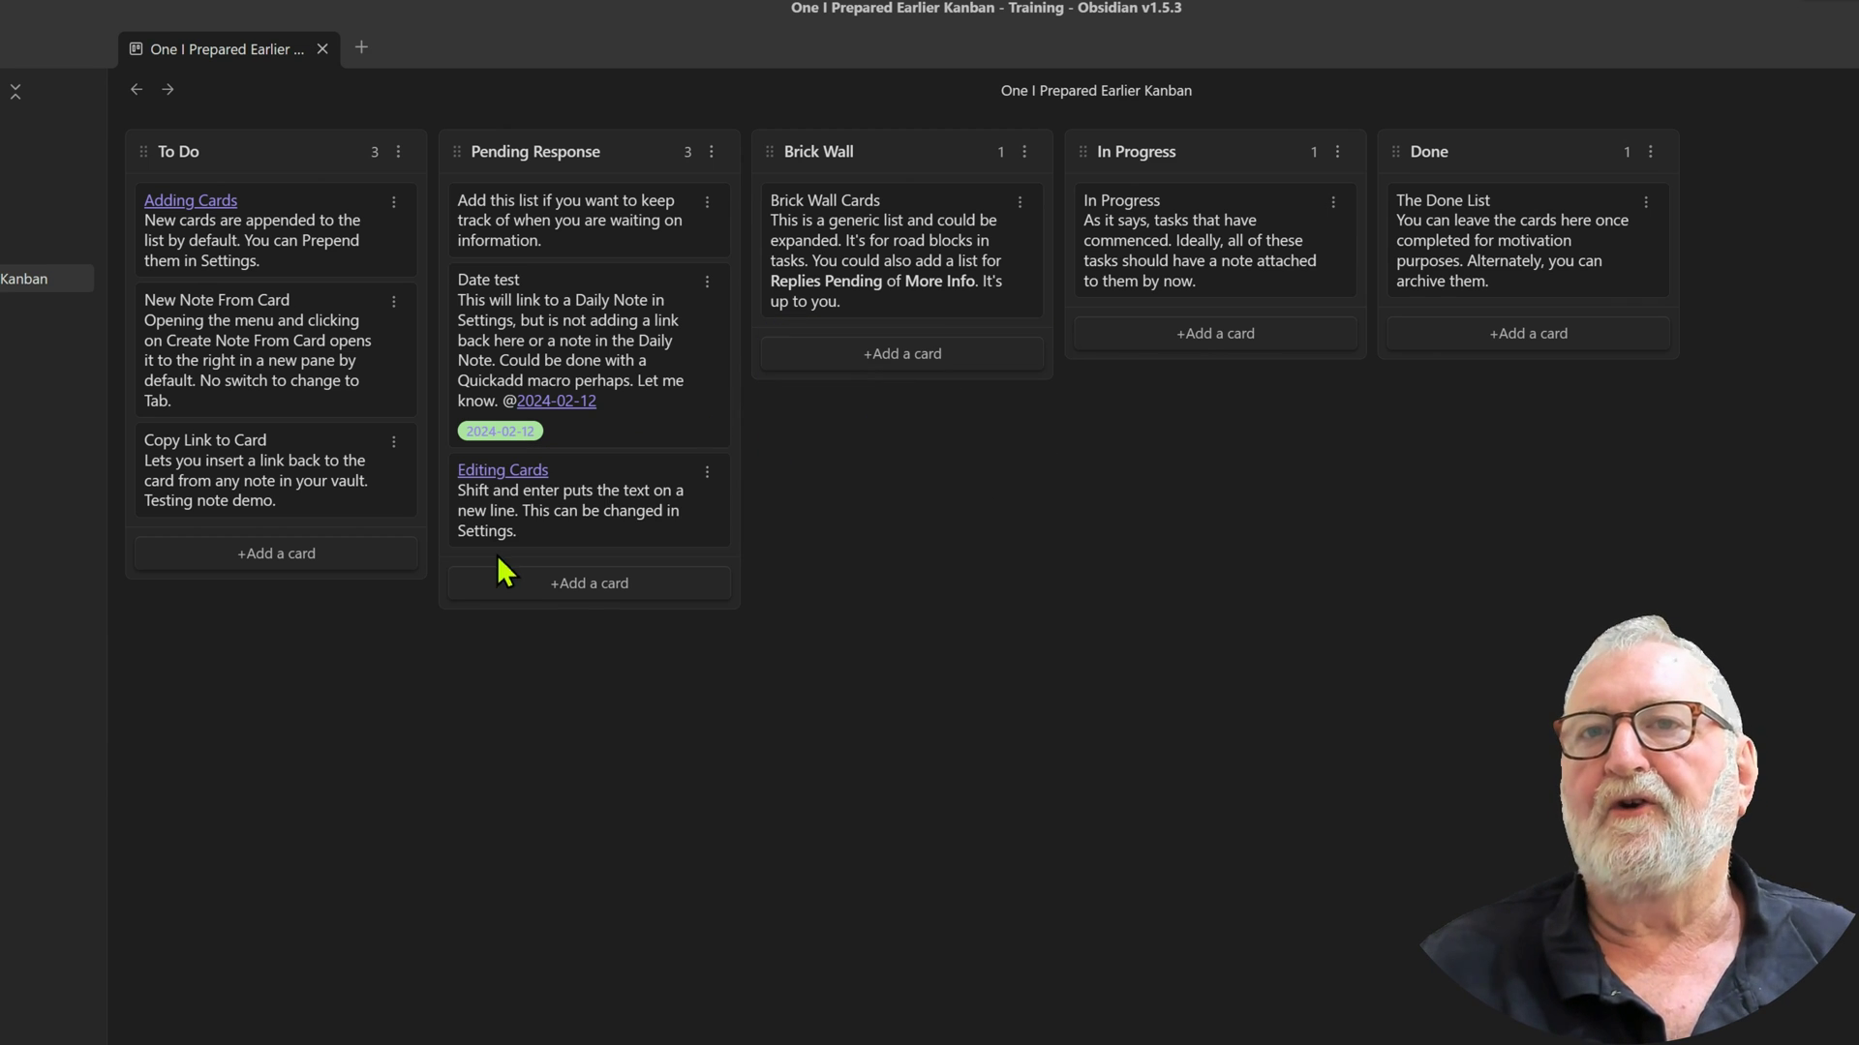
left_click_drag(548, 516, 852, 334)
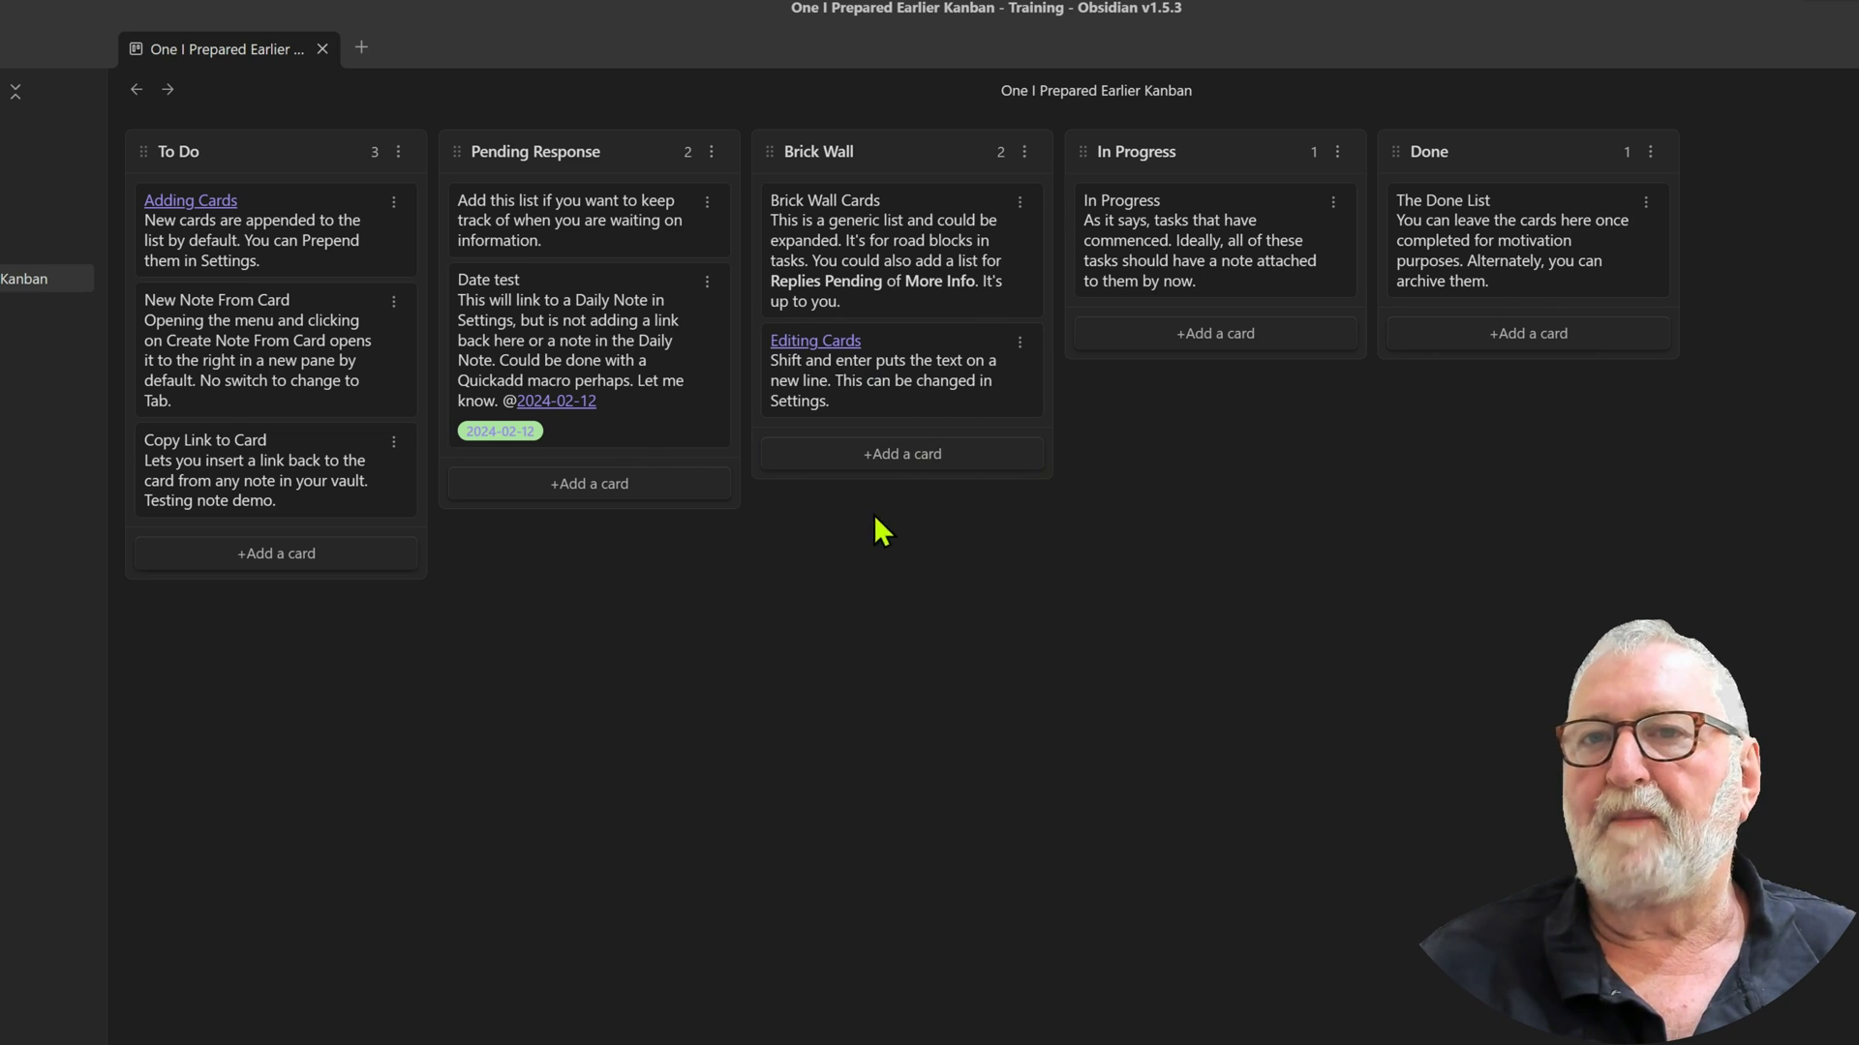
left_click_drag(890, 383, 1194, 349)
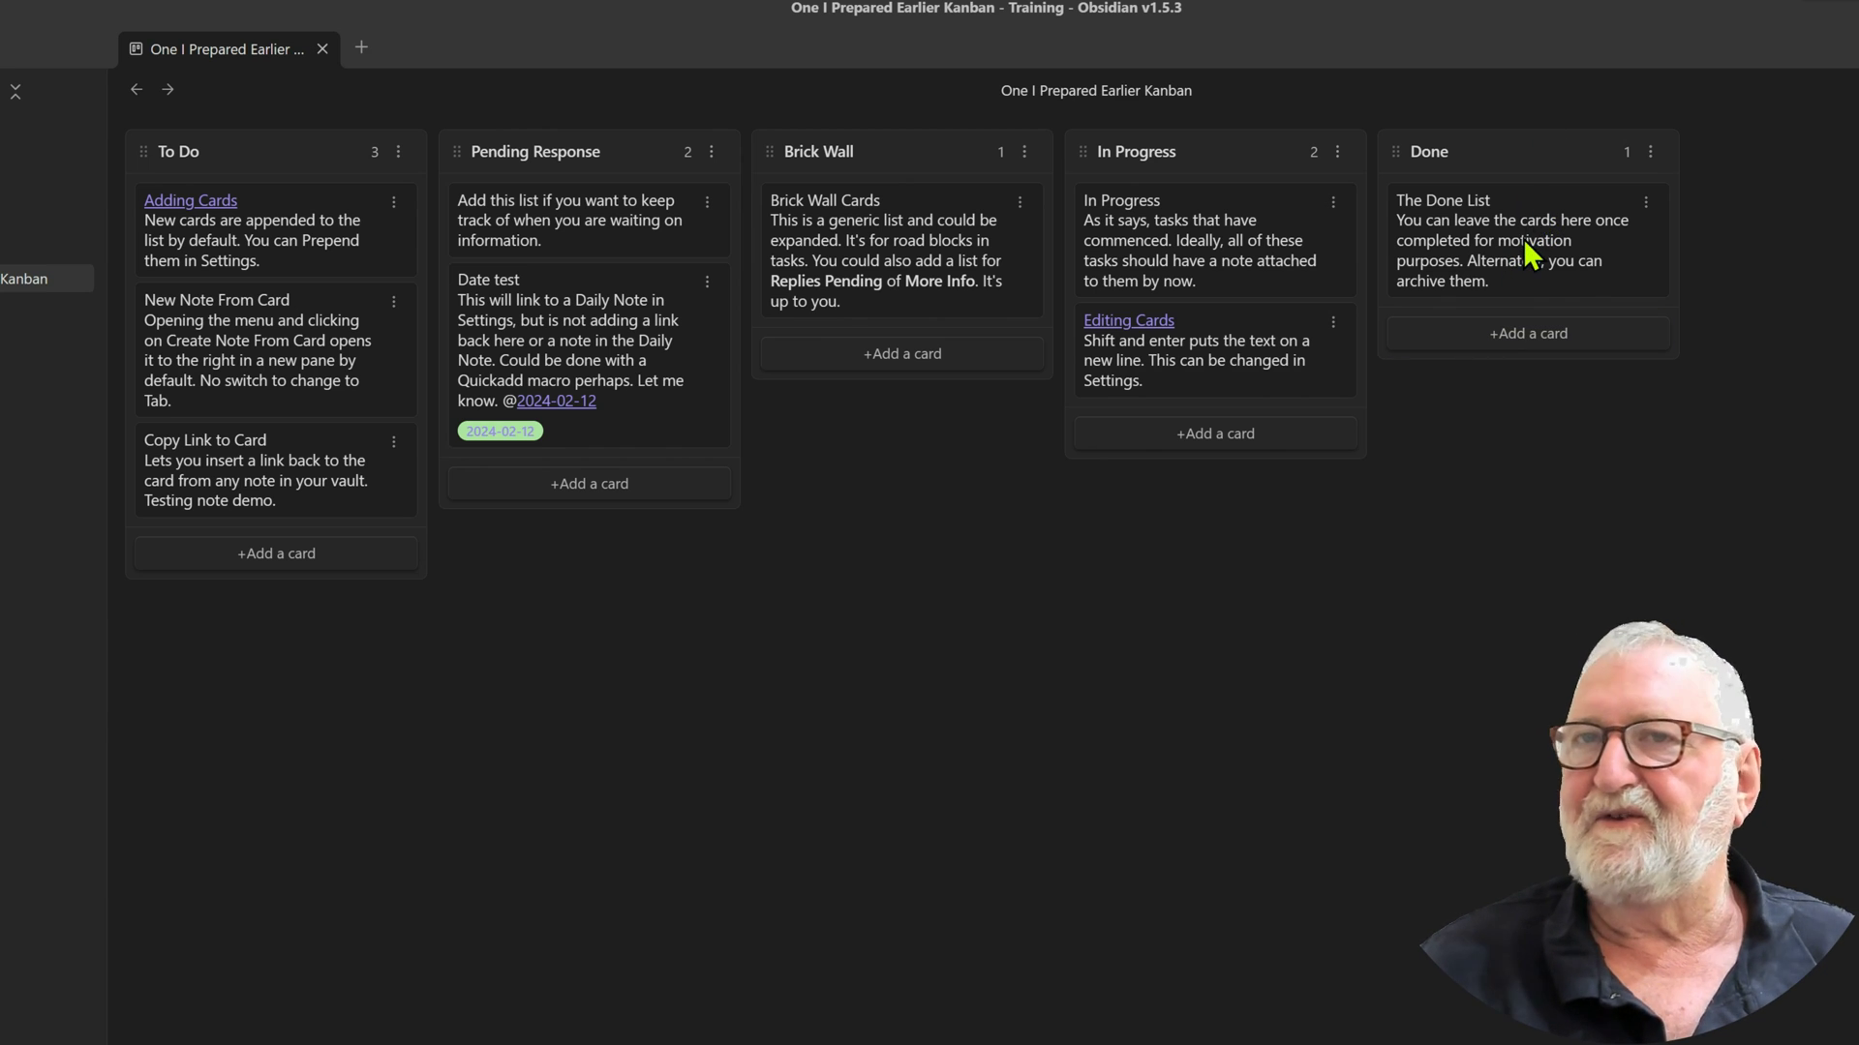
Archive The Done List card using Archive card from its right-click menu.
left_click(1645, 202)
right_click(1573, 227)
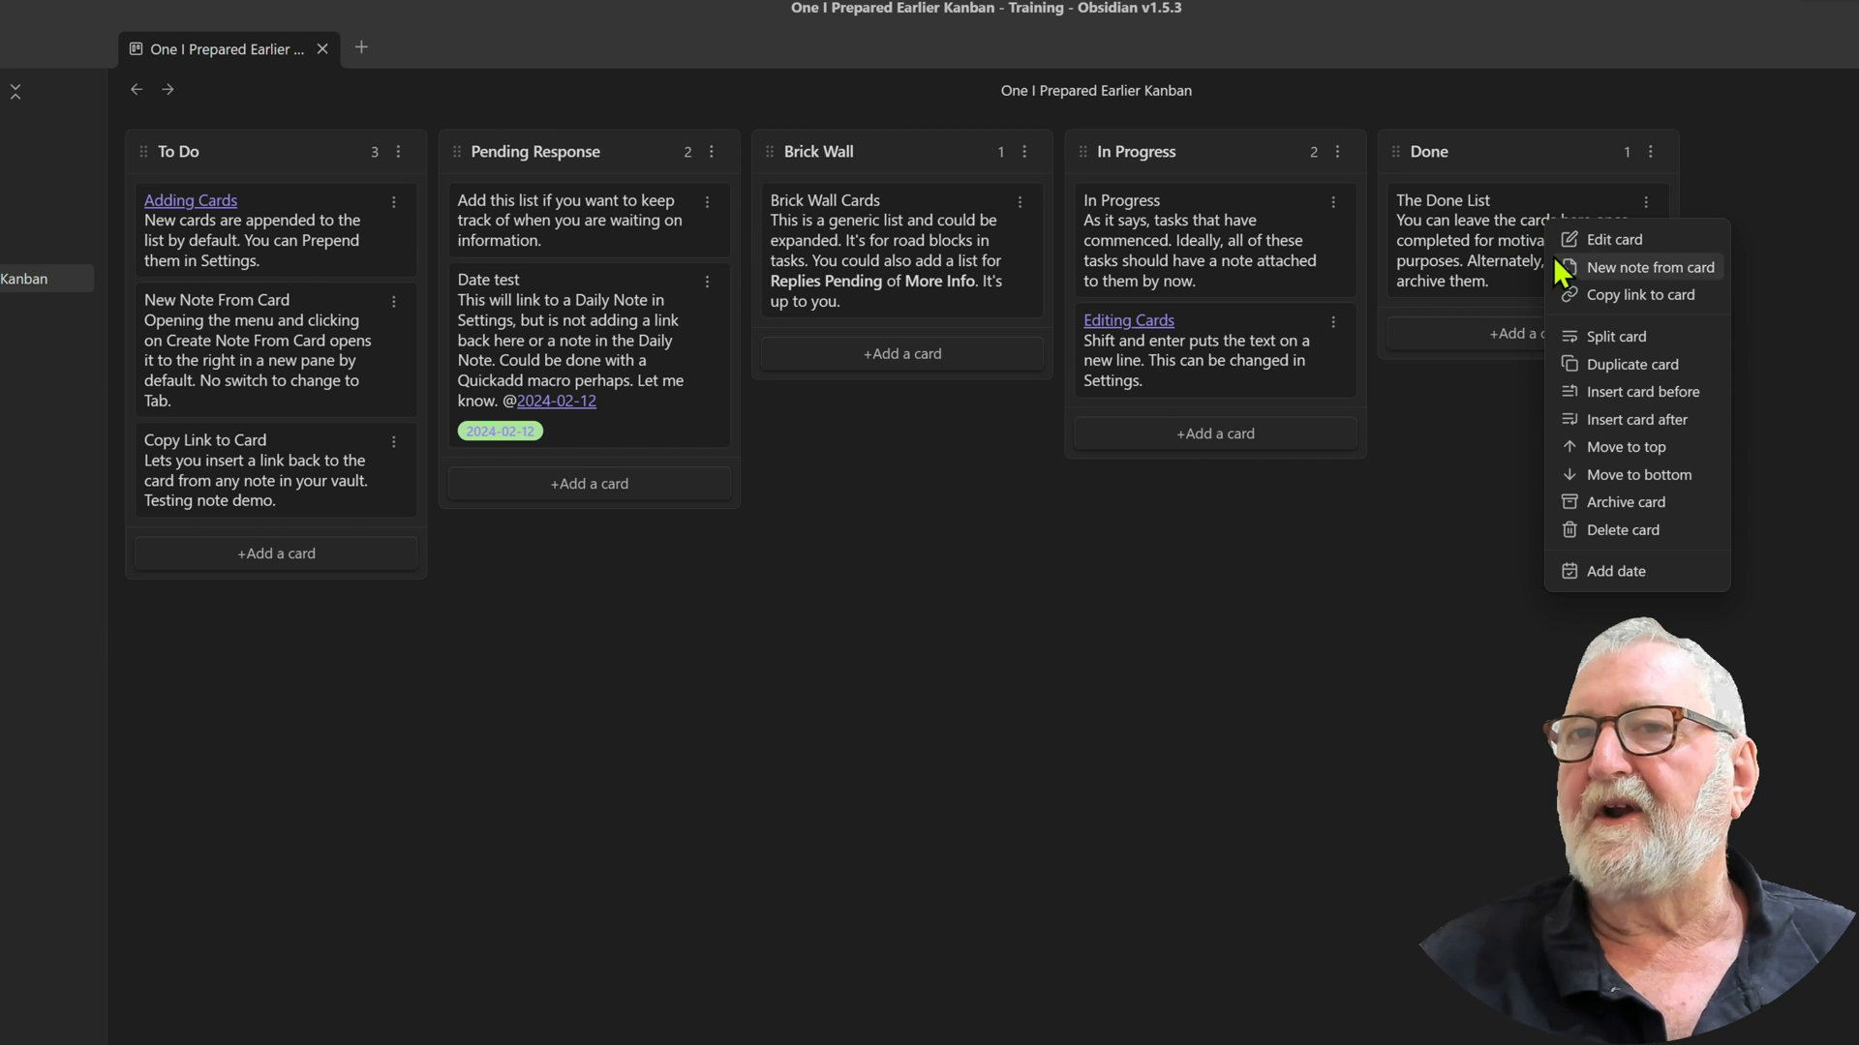
left_click(1626, 503)
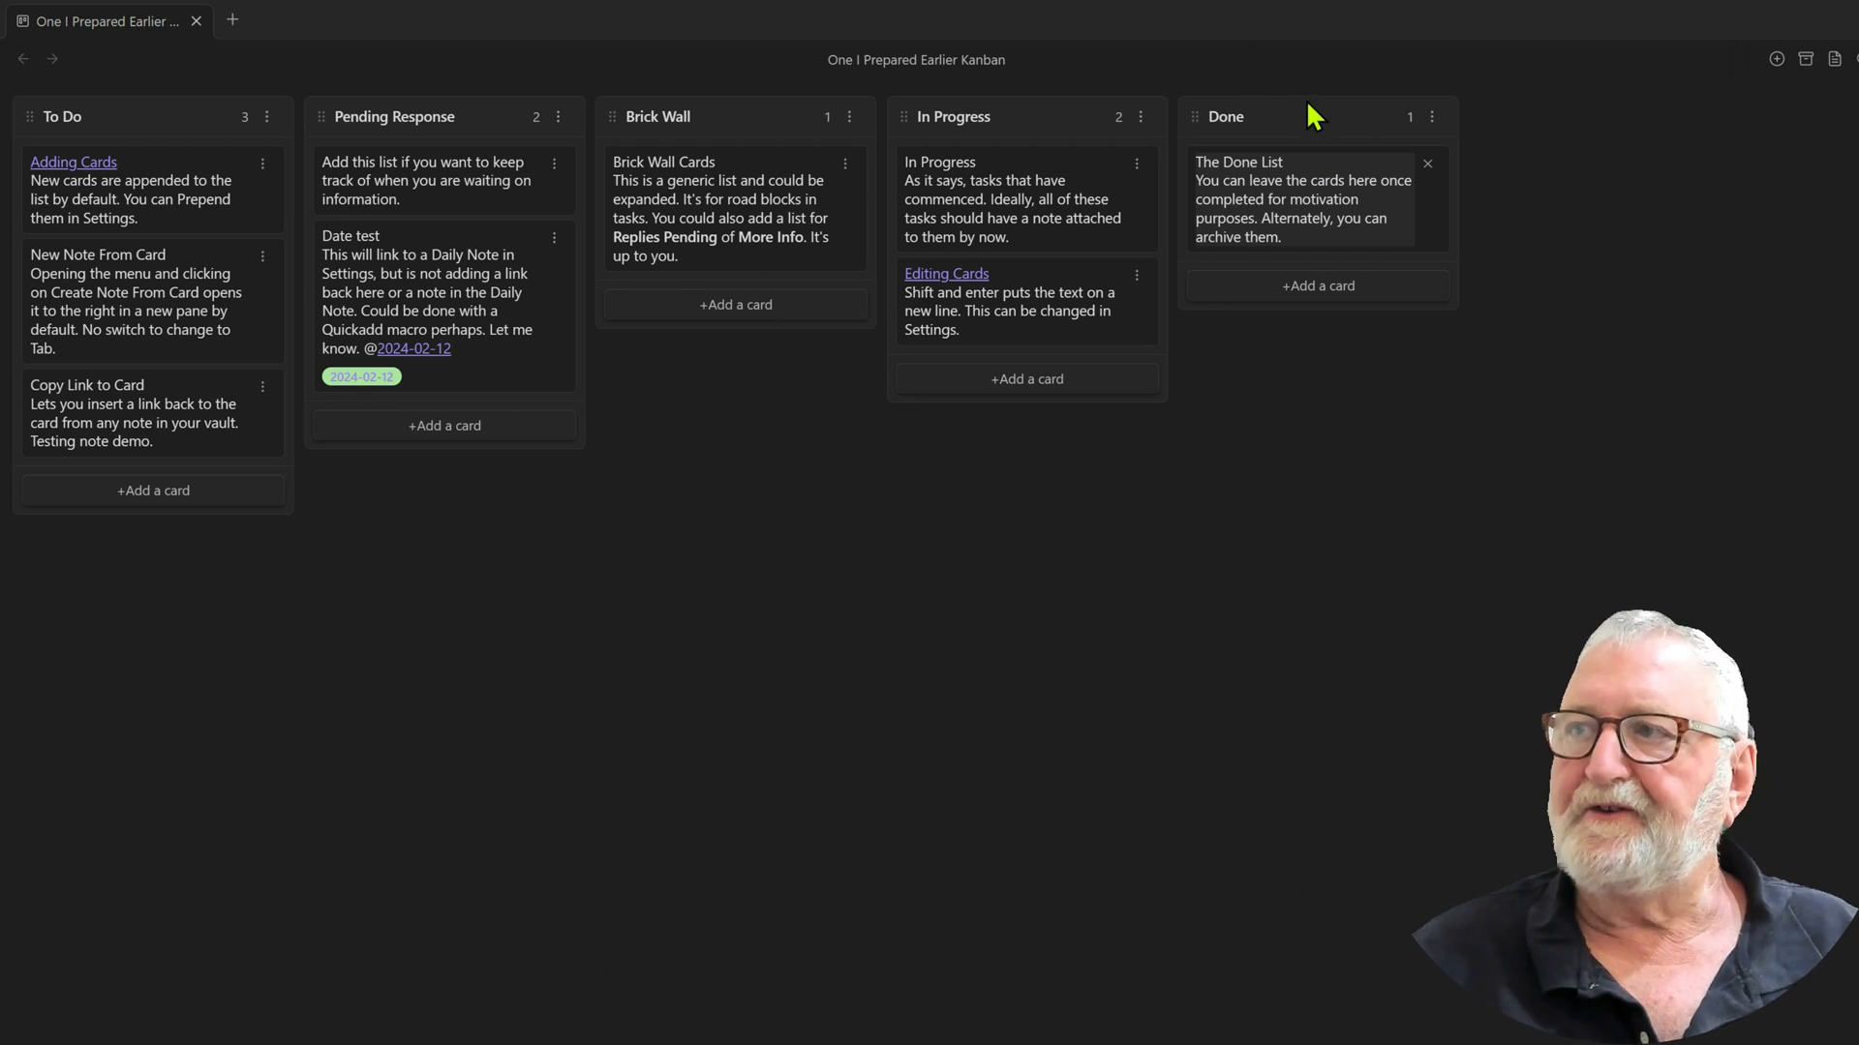
left_click(1285, 142)
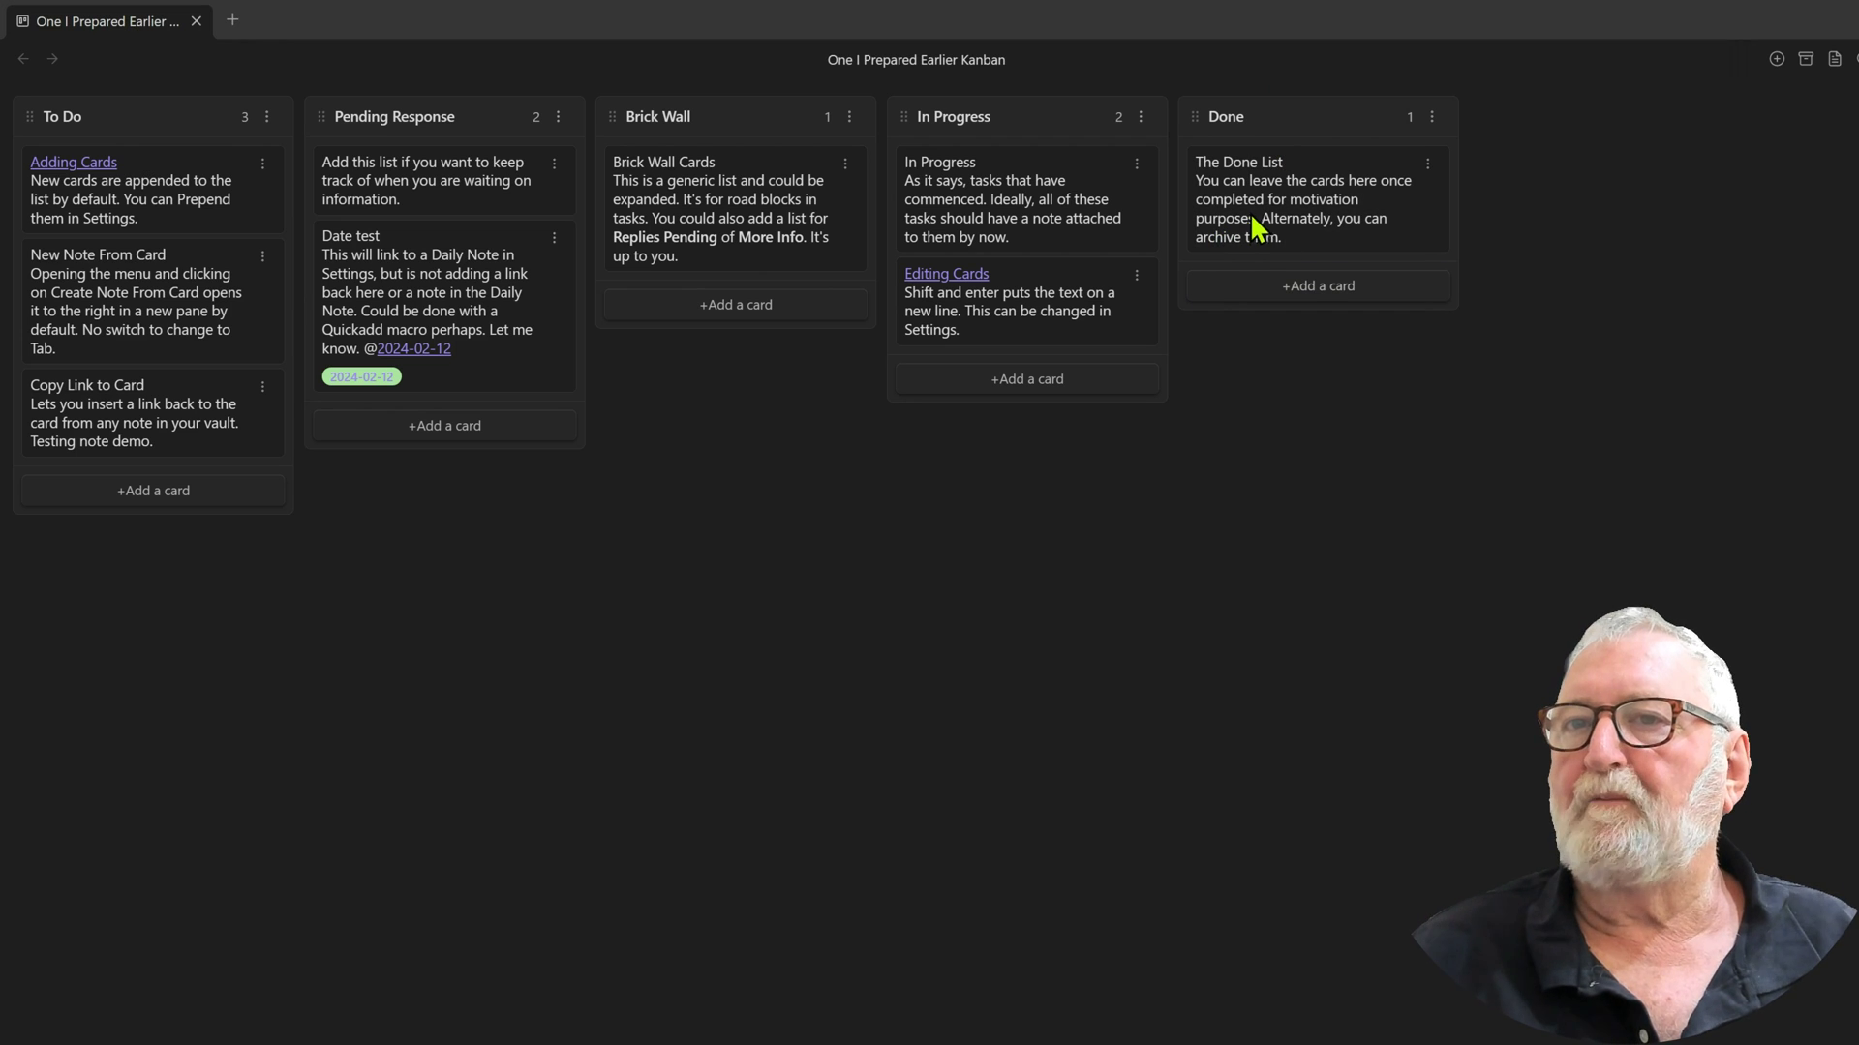
right_click(1259, 230)
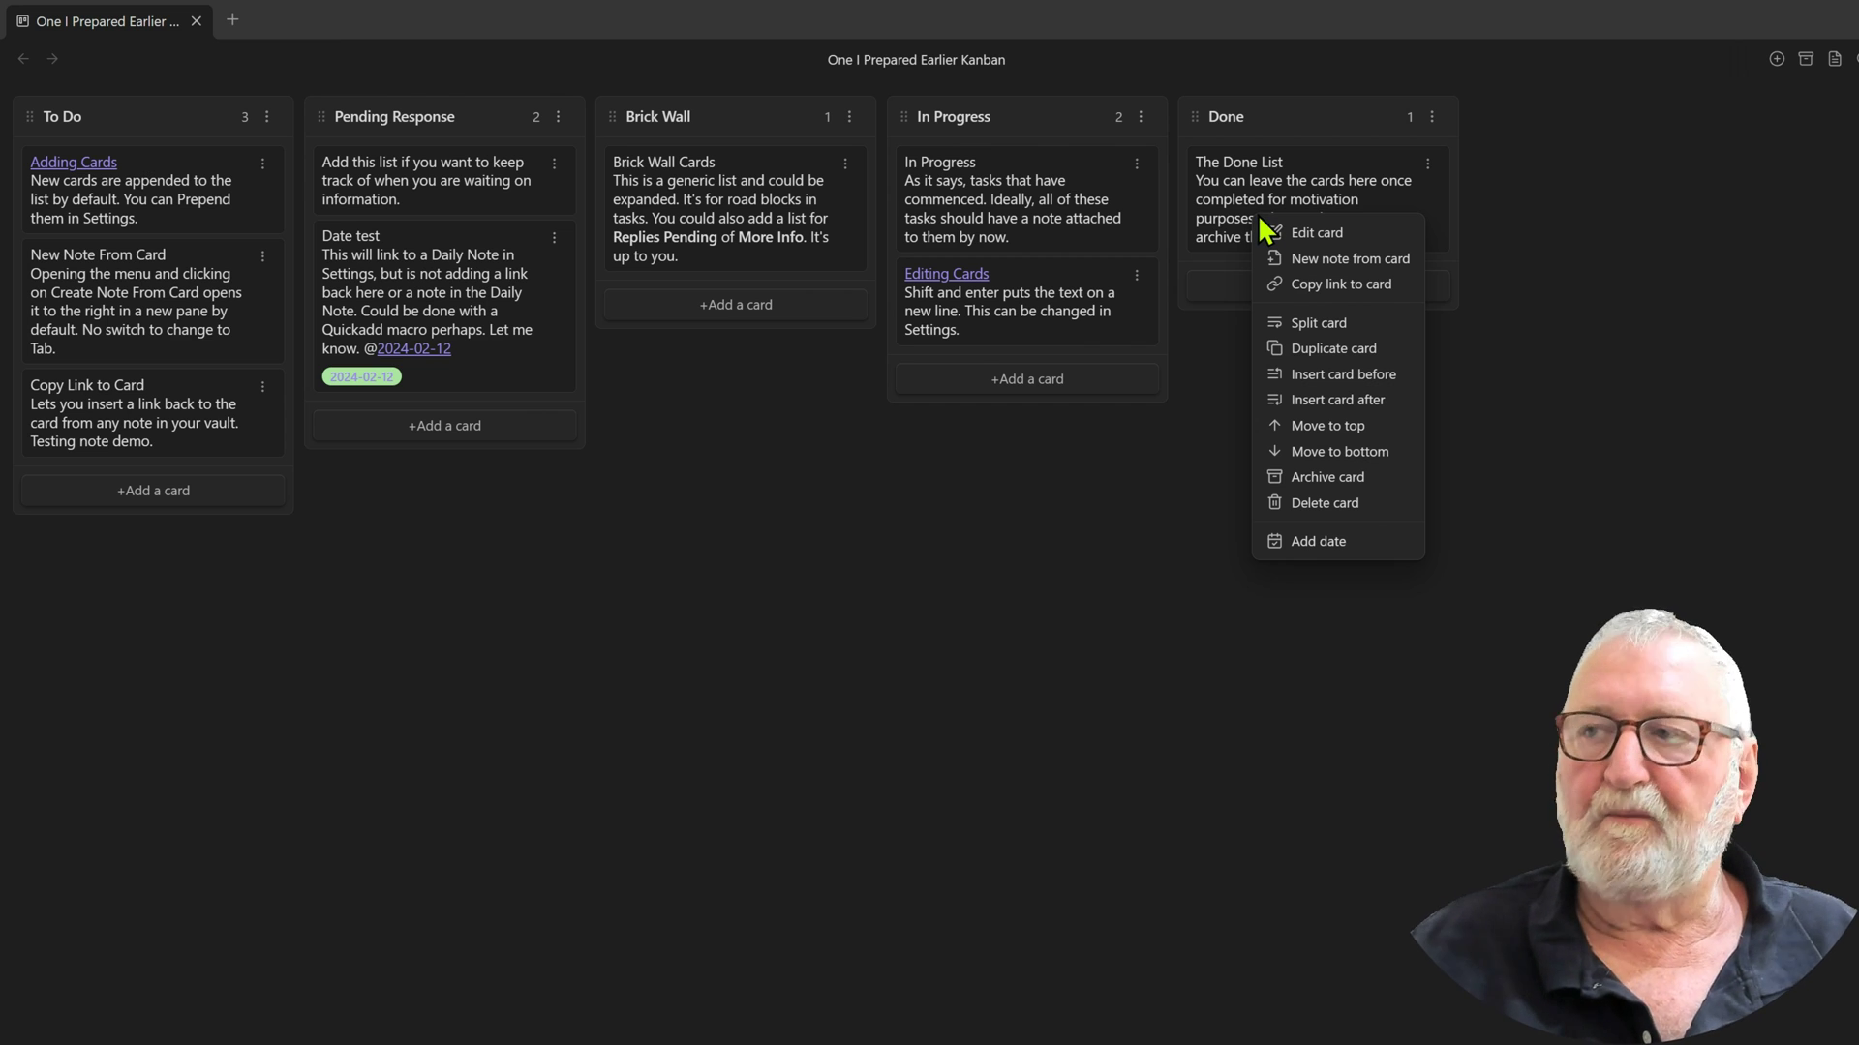
left_click(1318, 478)
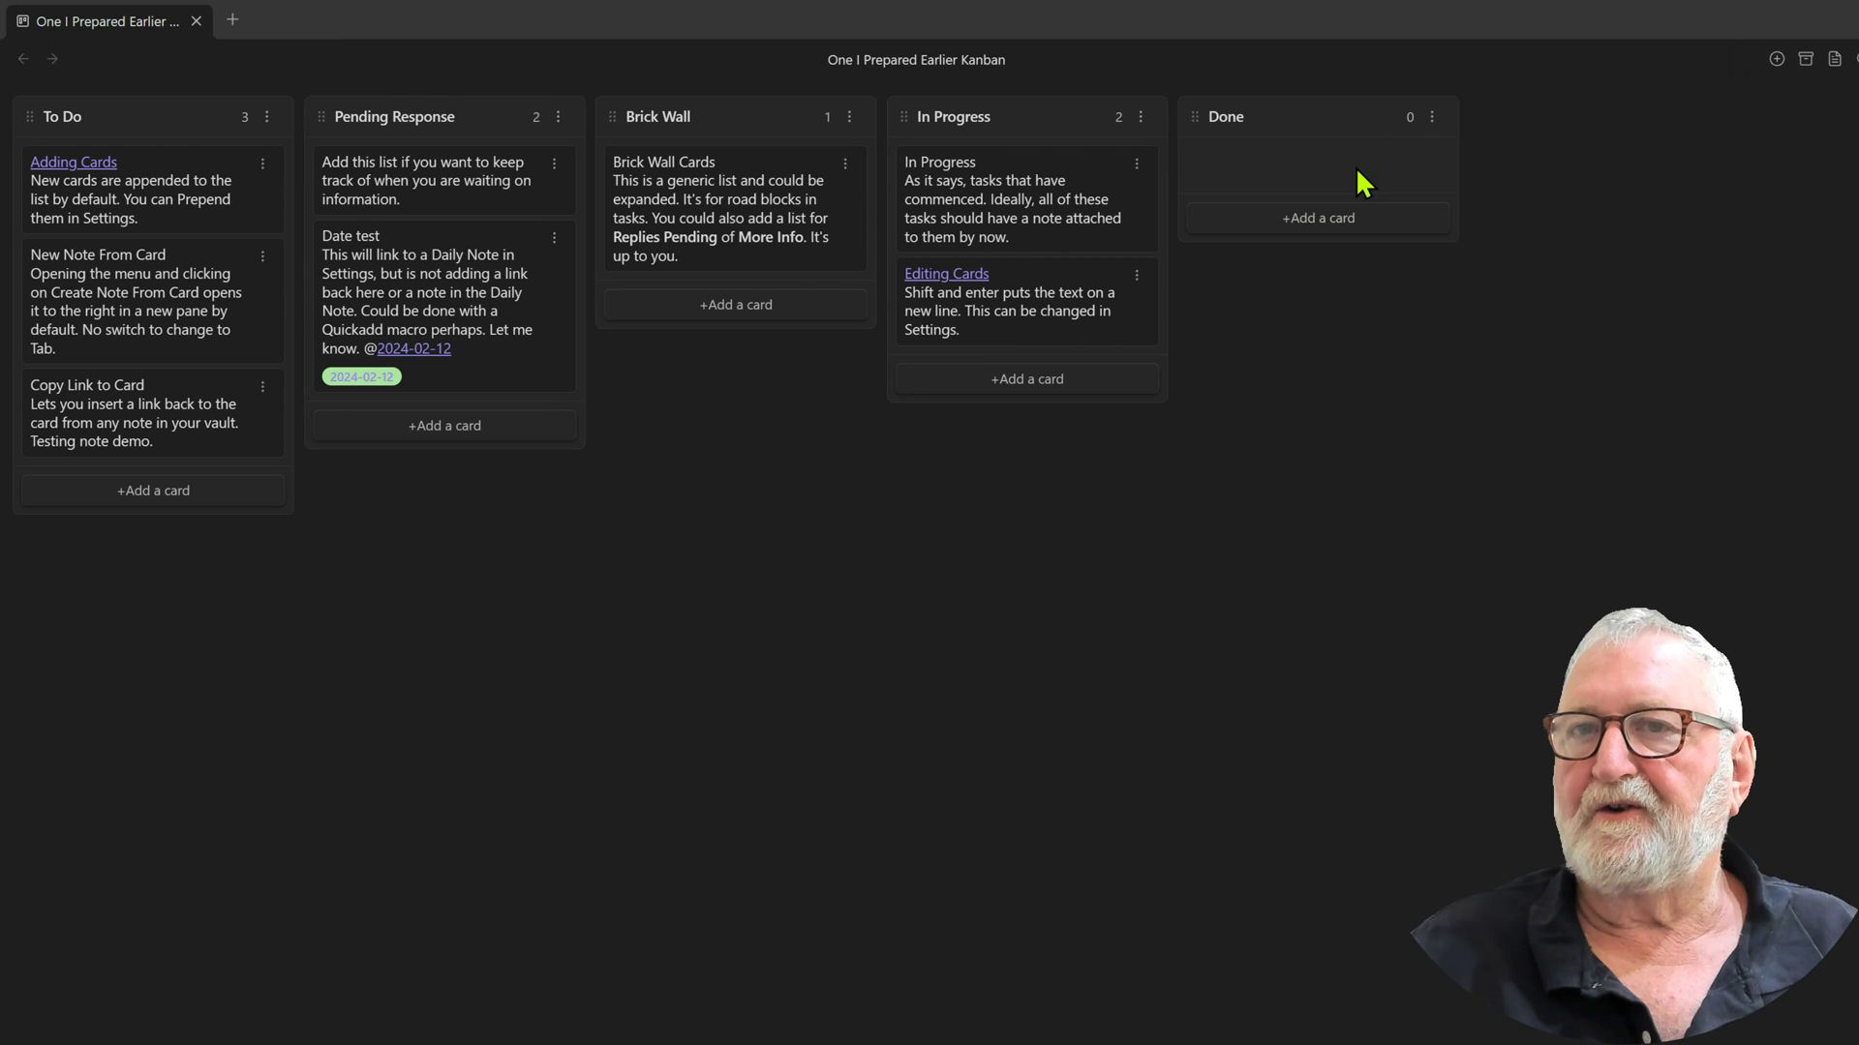
Open and close the Done list's three-dot menu twice without making changes.
left_click(1432, 118)
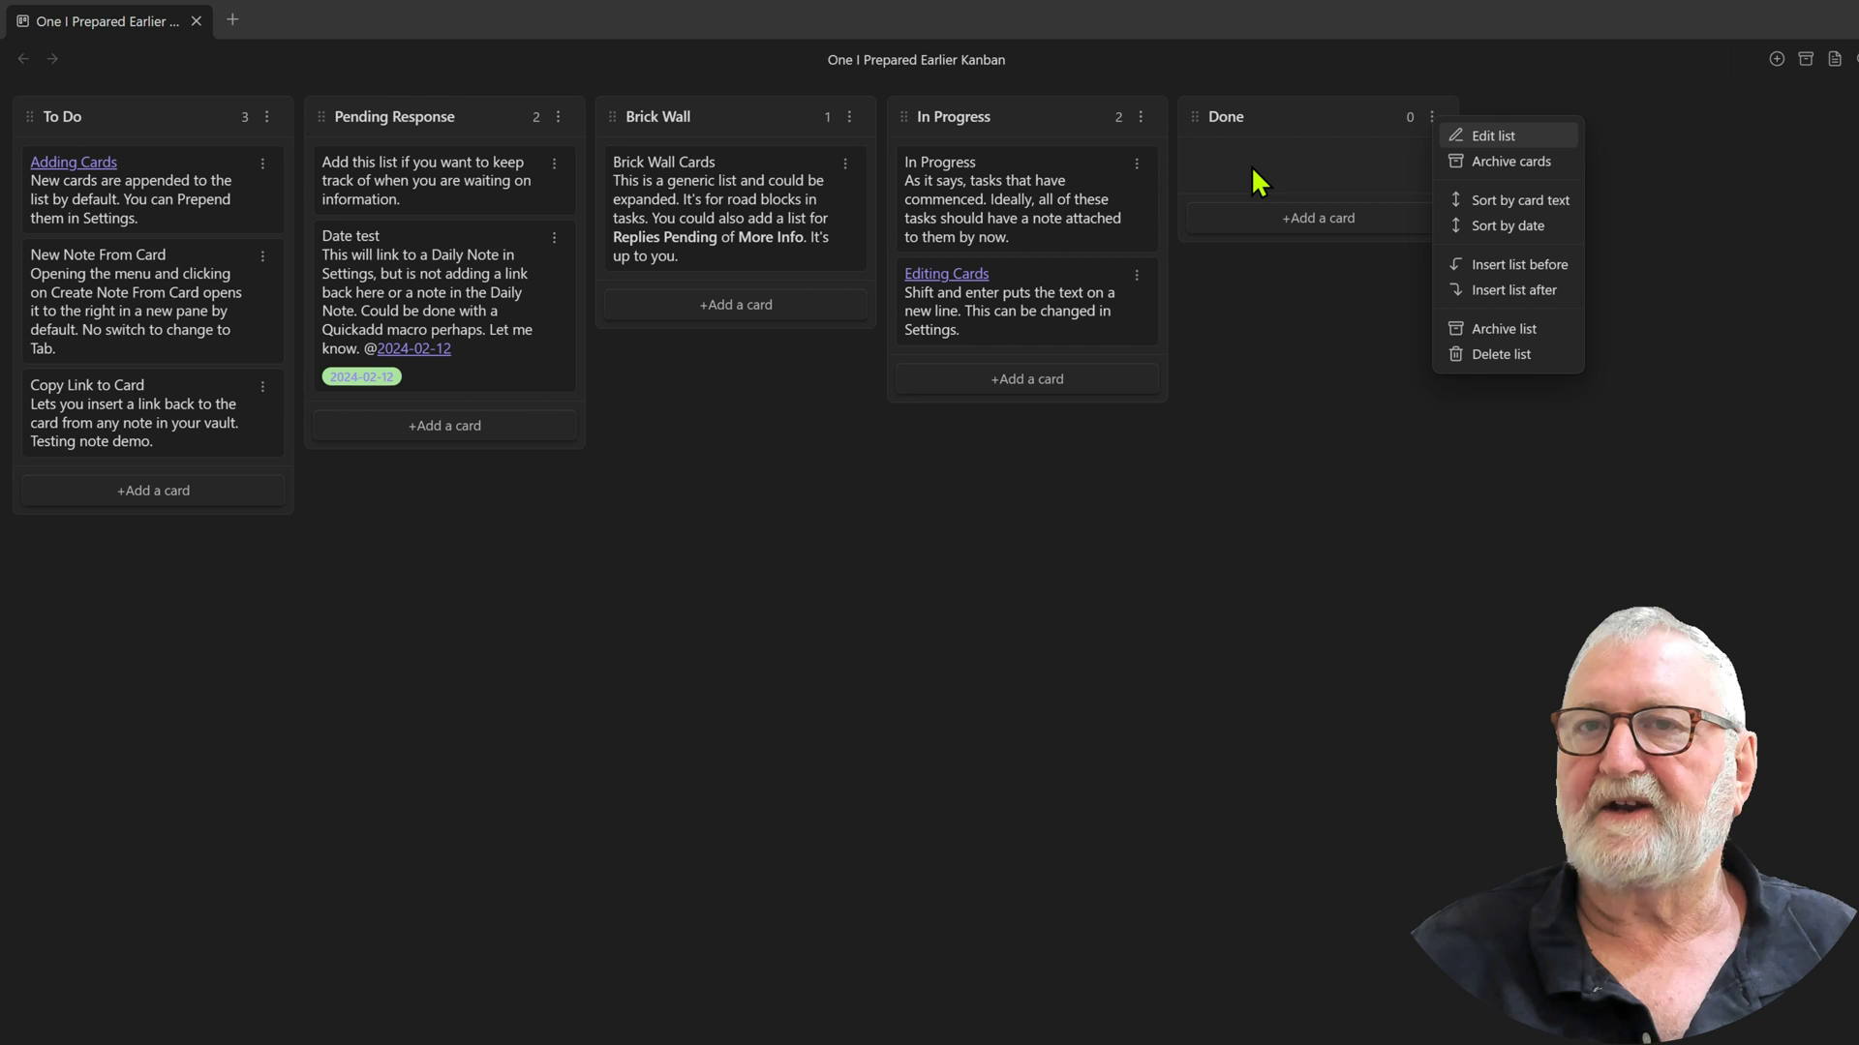
left_click(1283, 548)
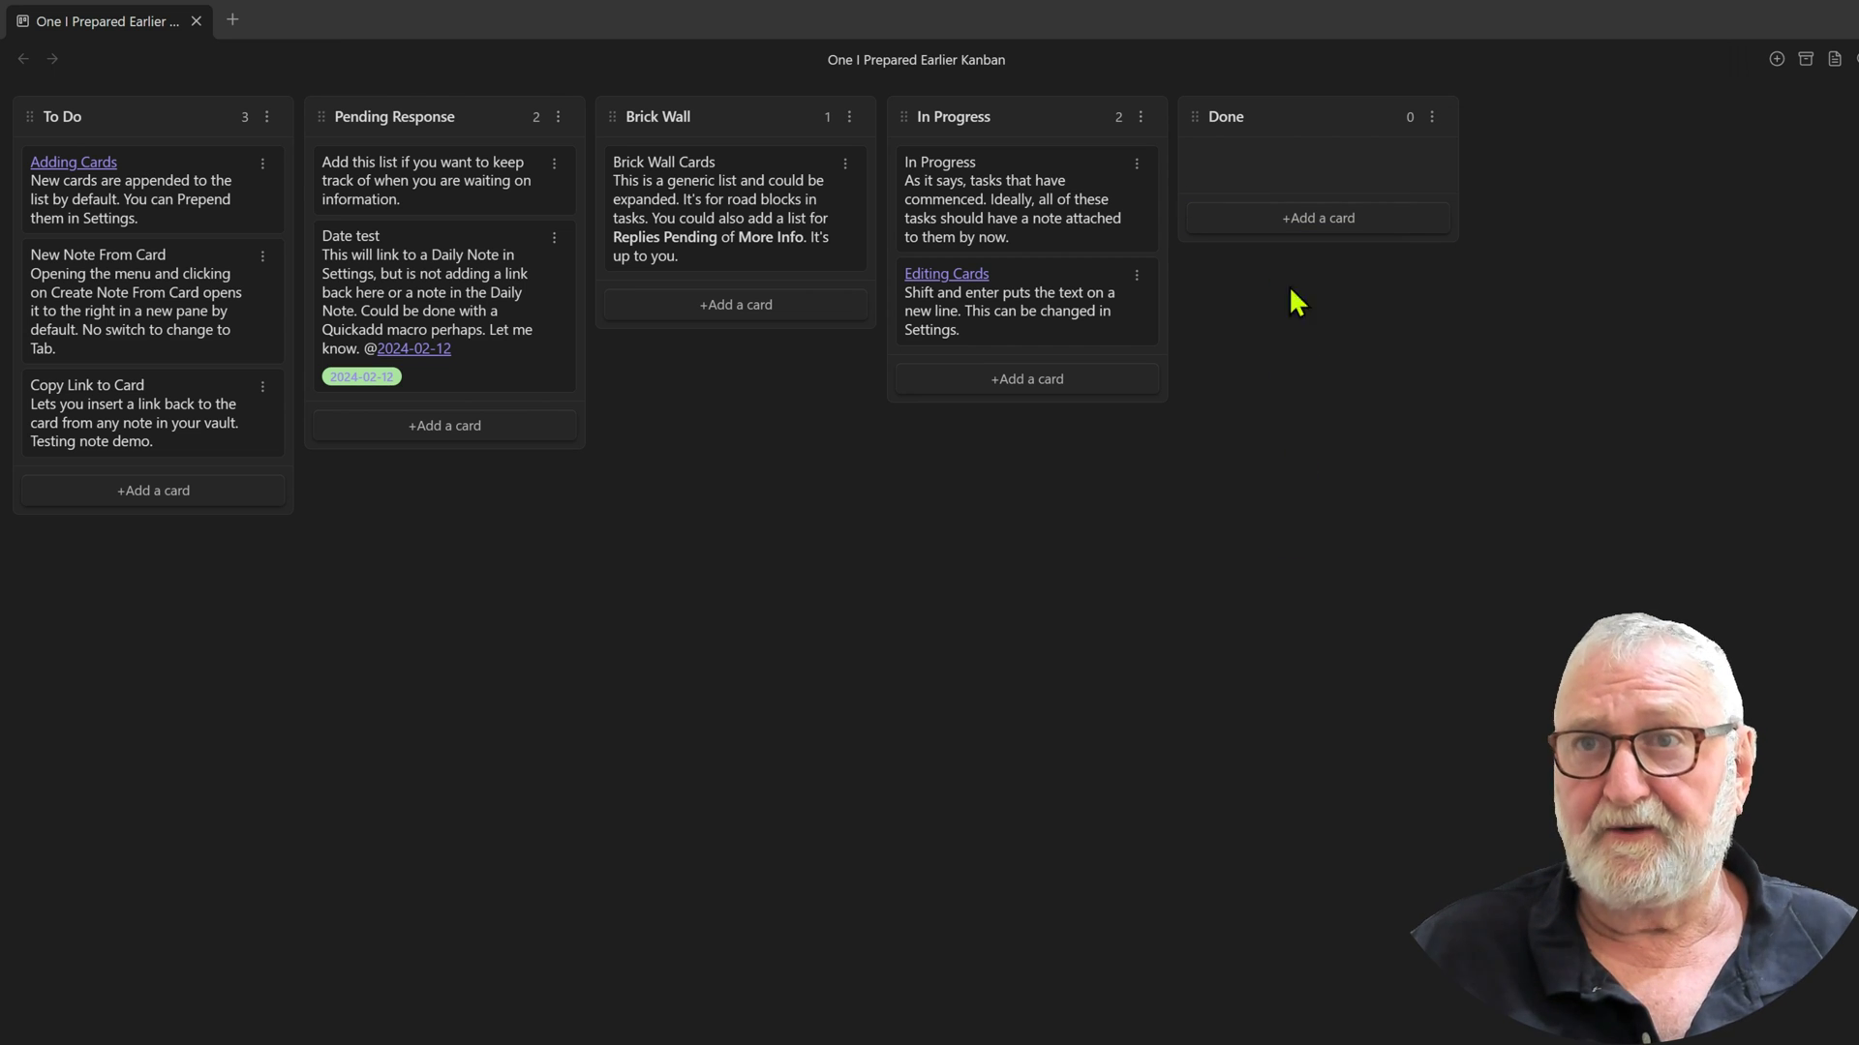
left_click(1432, 117)
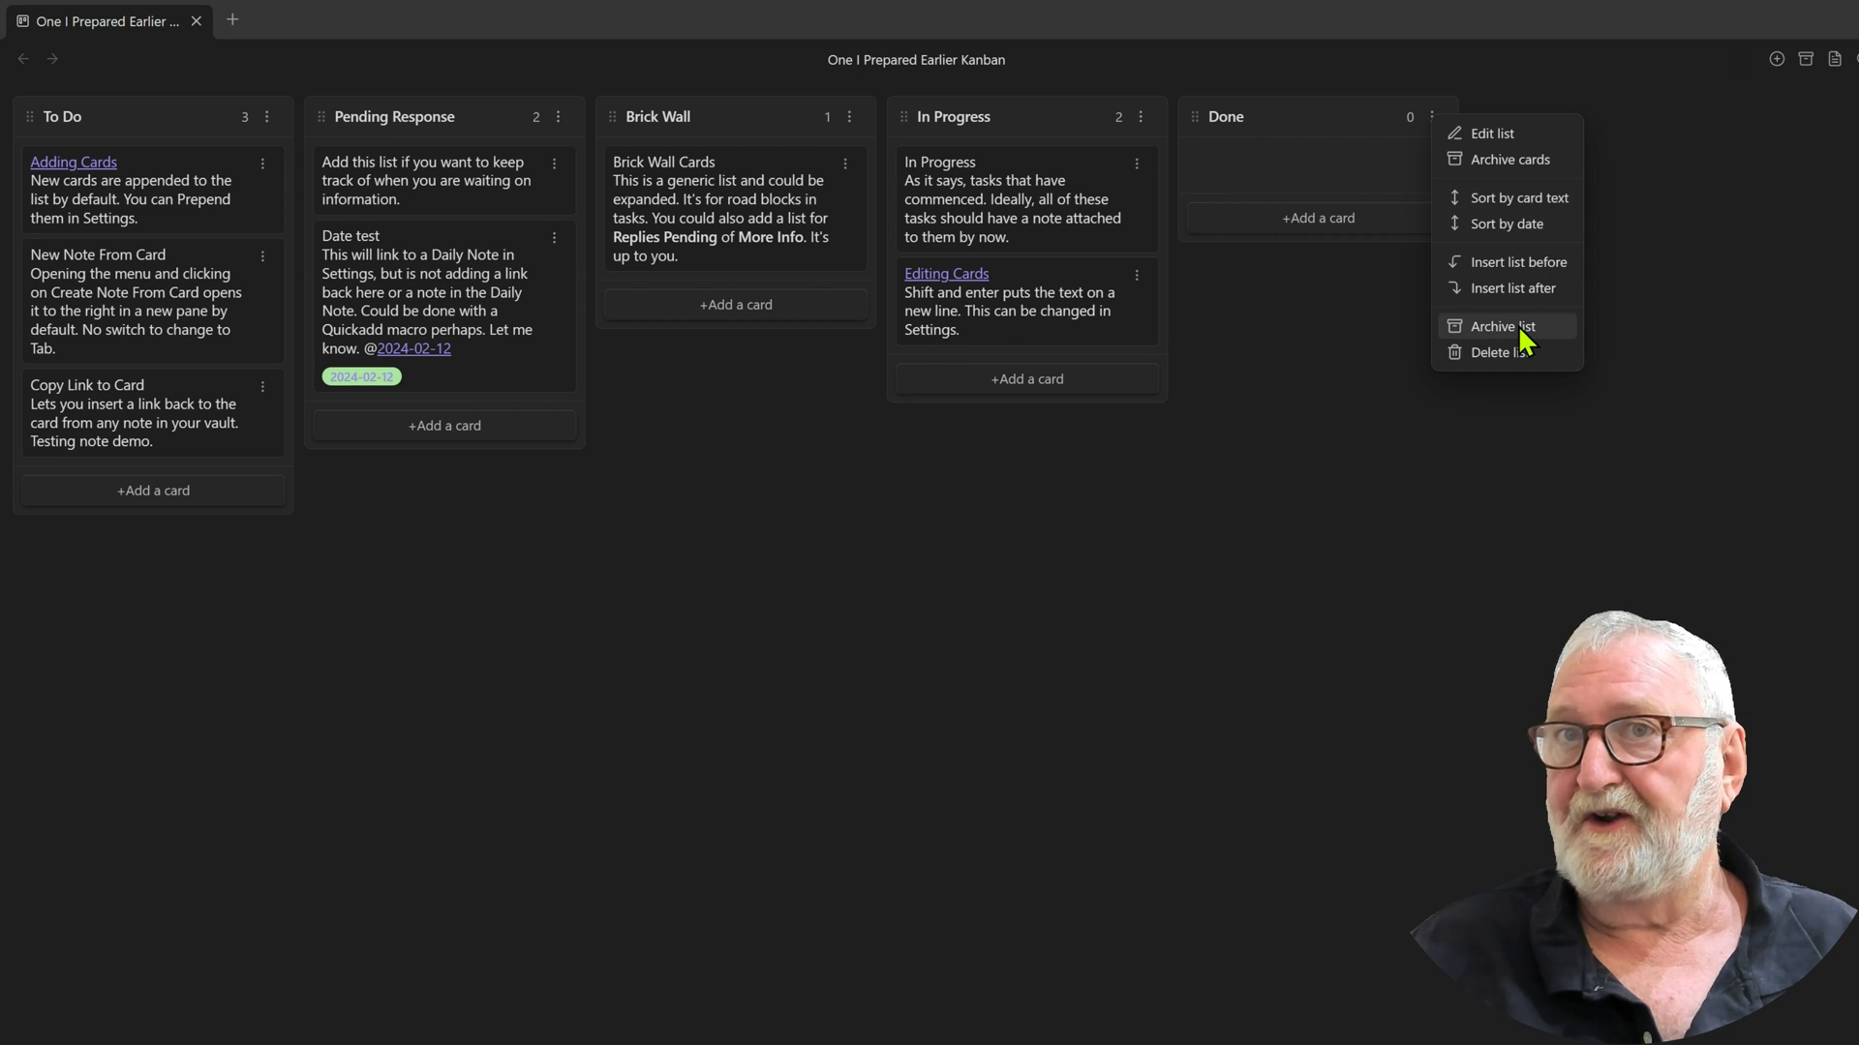
left_click(1278, 413)
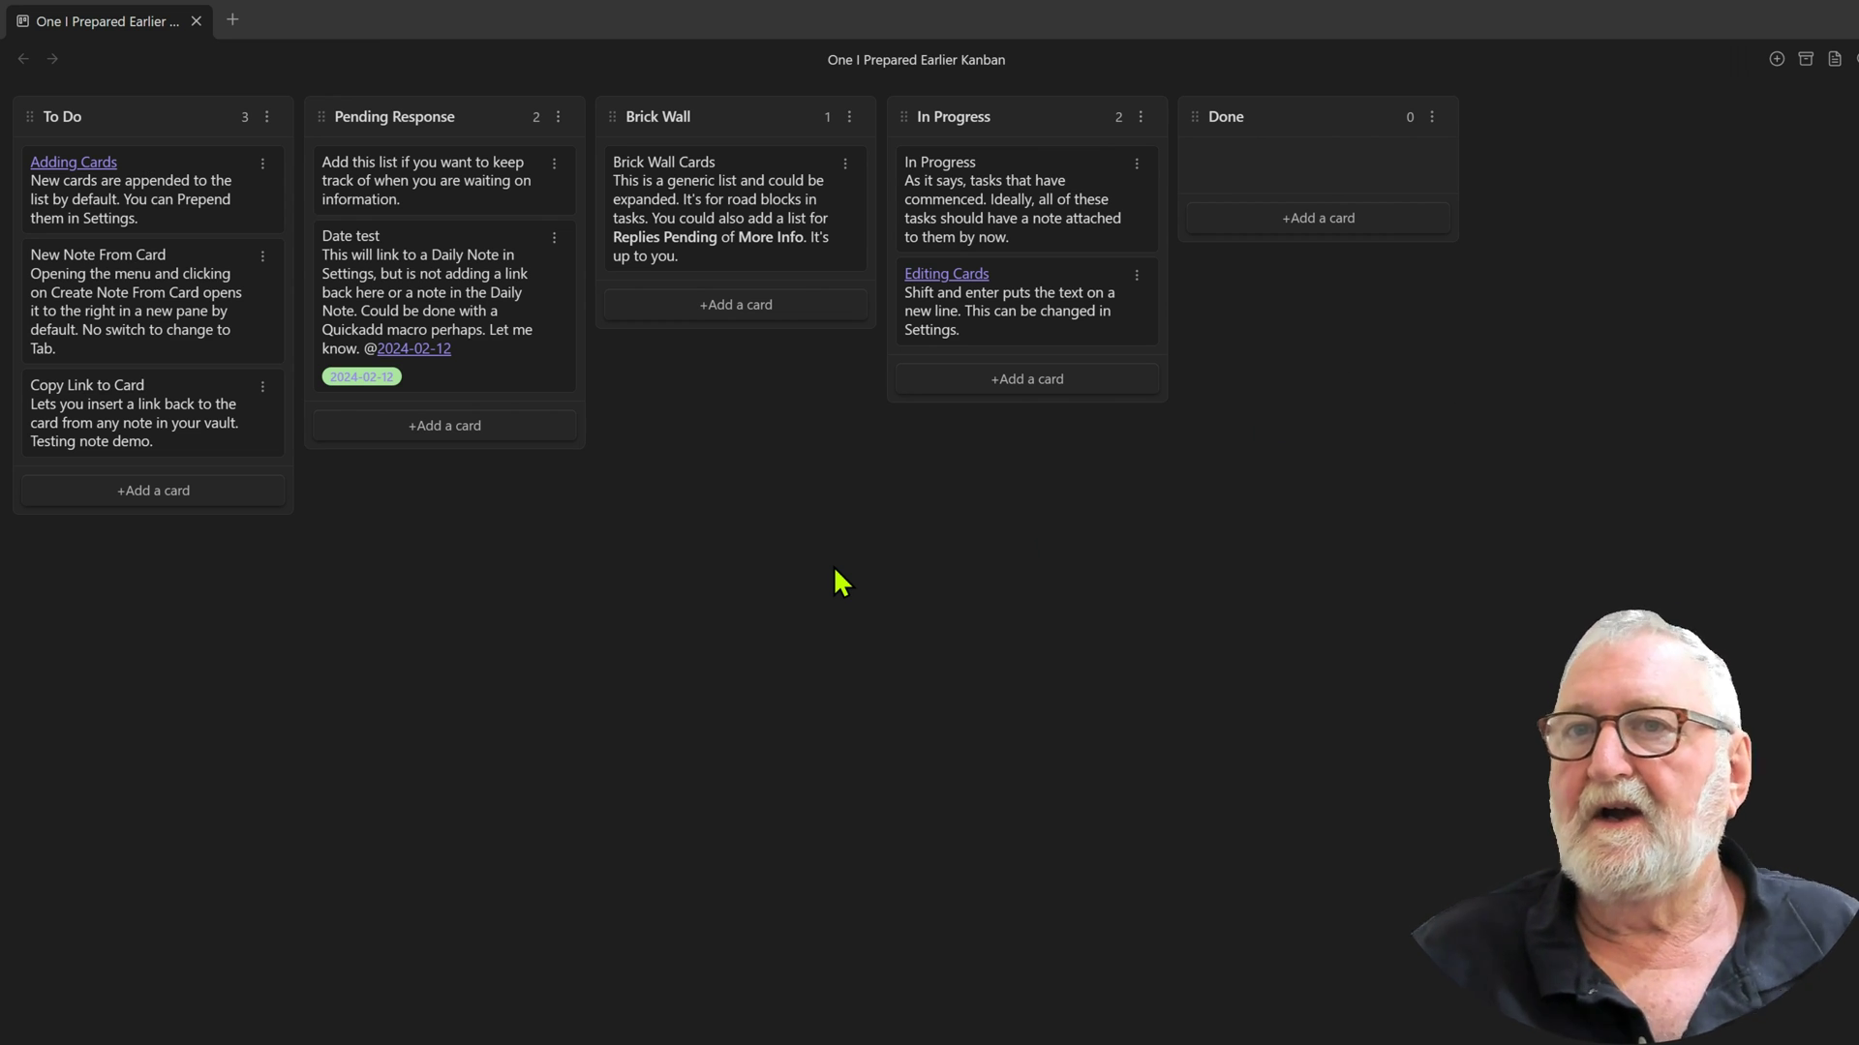
key("ctrl+e")
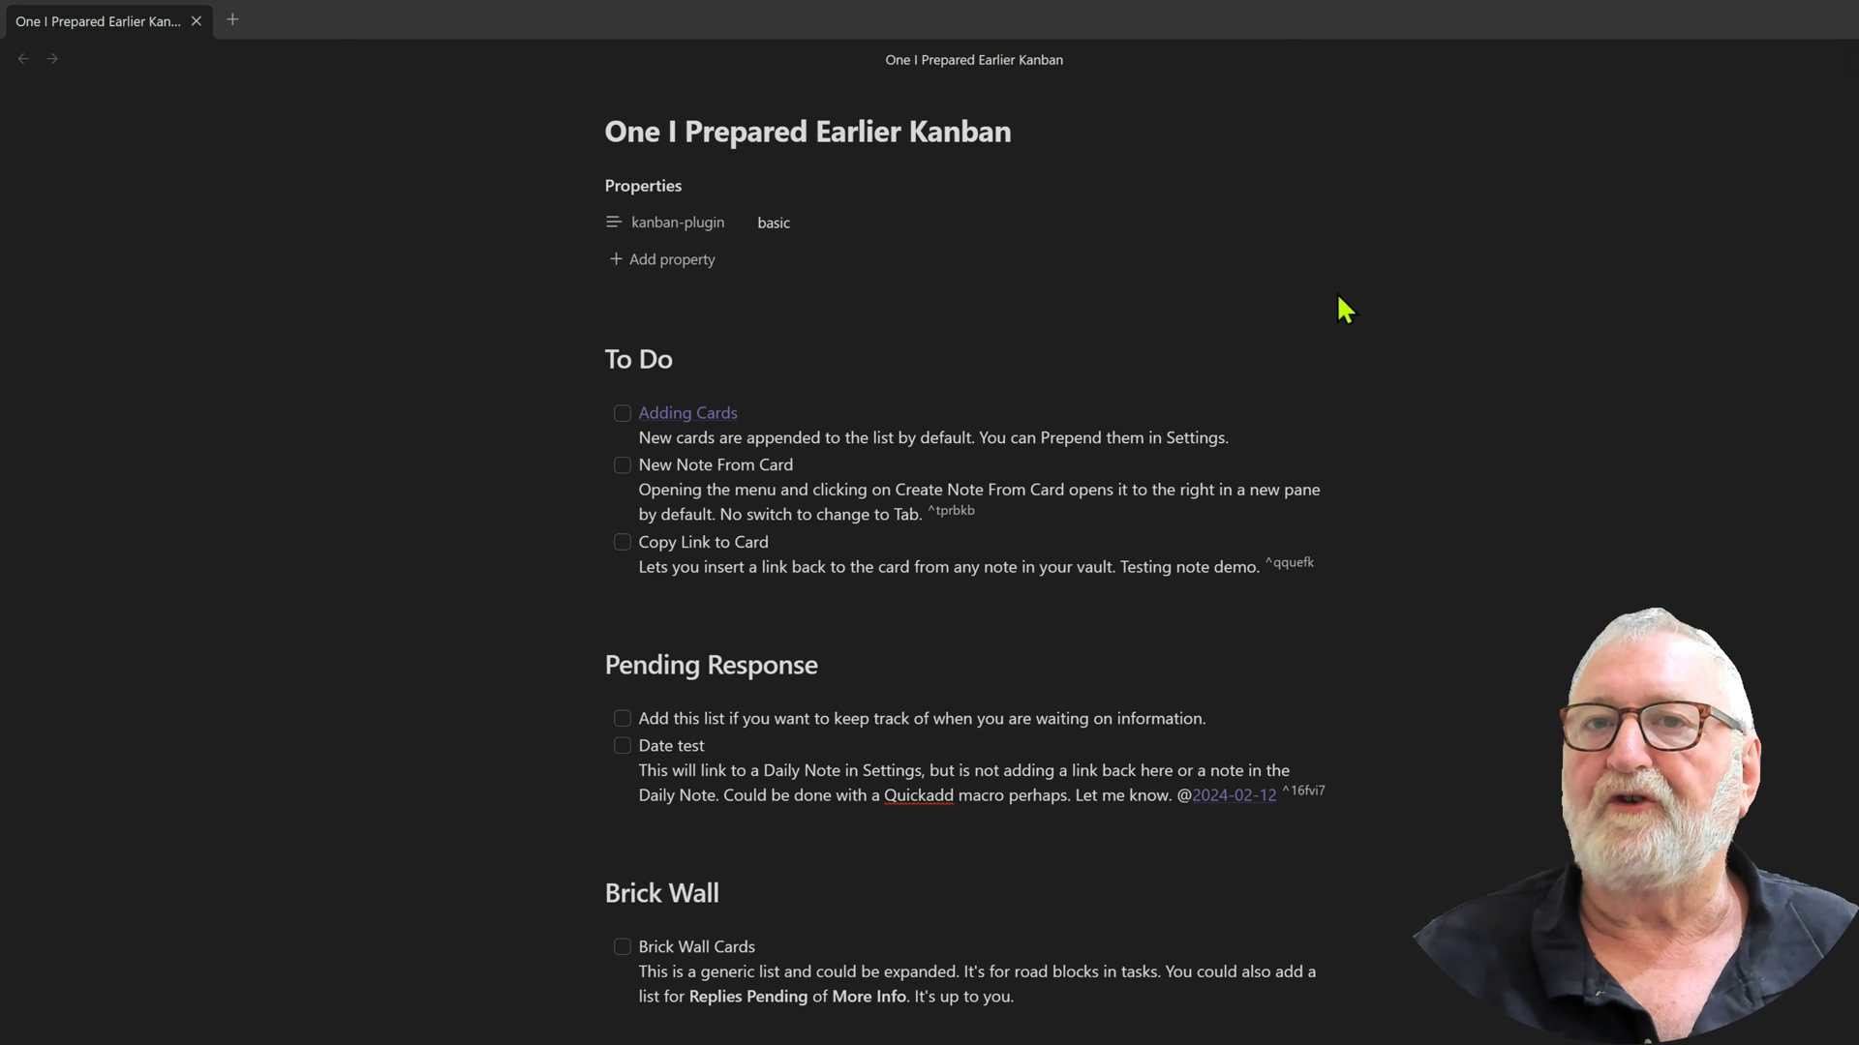
scroll(1227, 327, "down", 4)
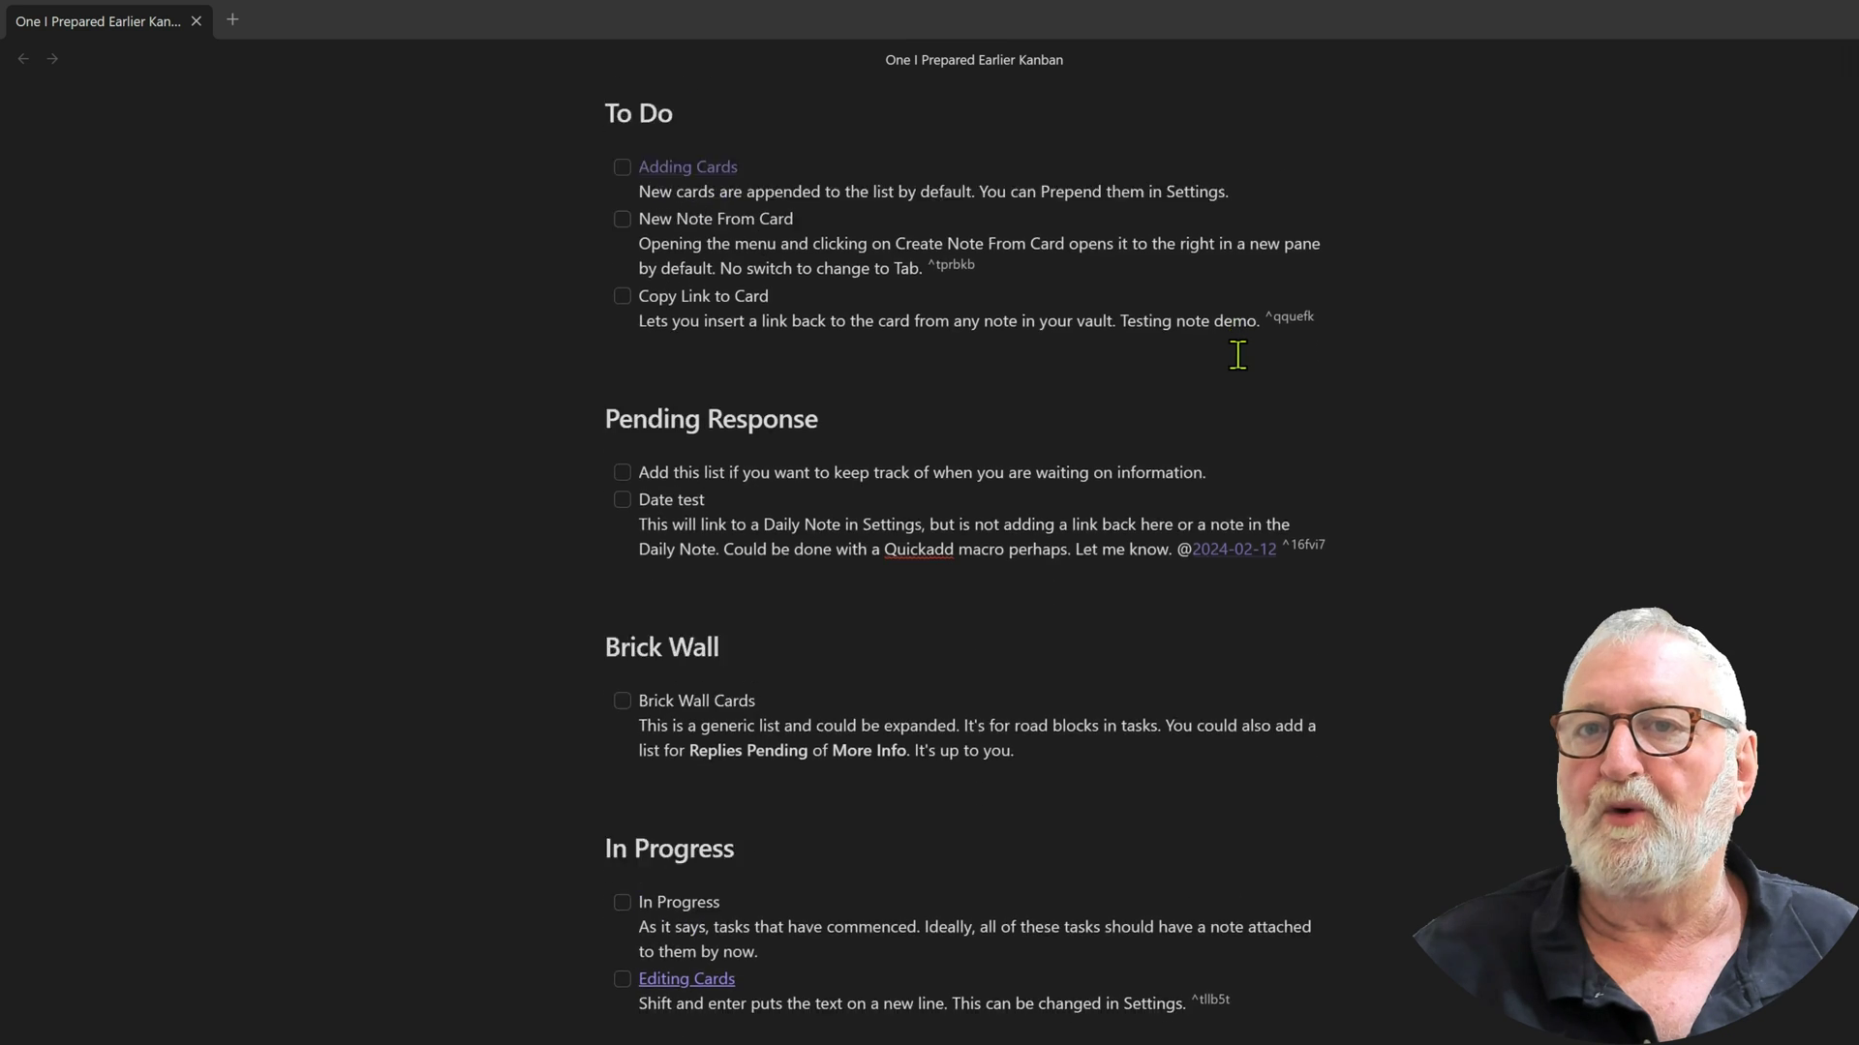
scroll(1237, 357, "down", 5)
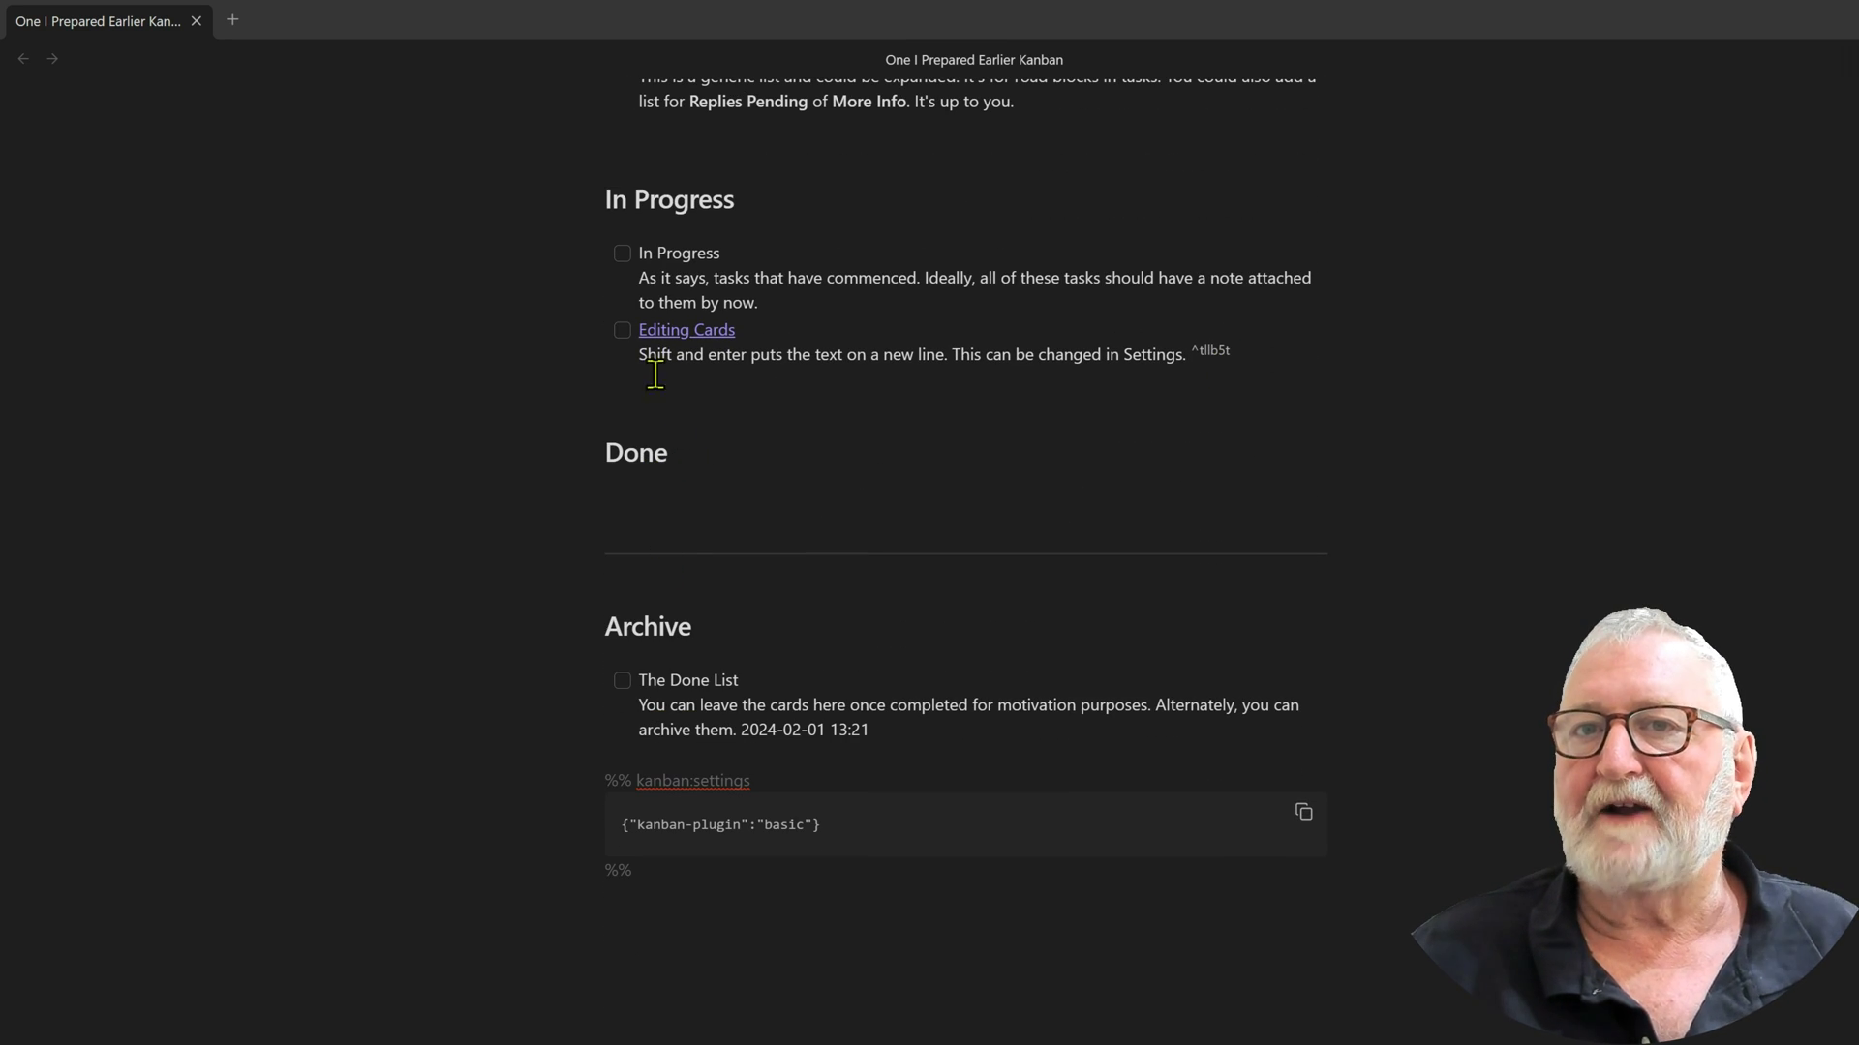
left_click(608, 465)
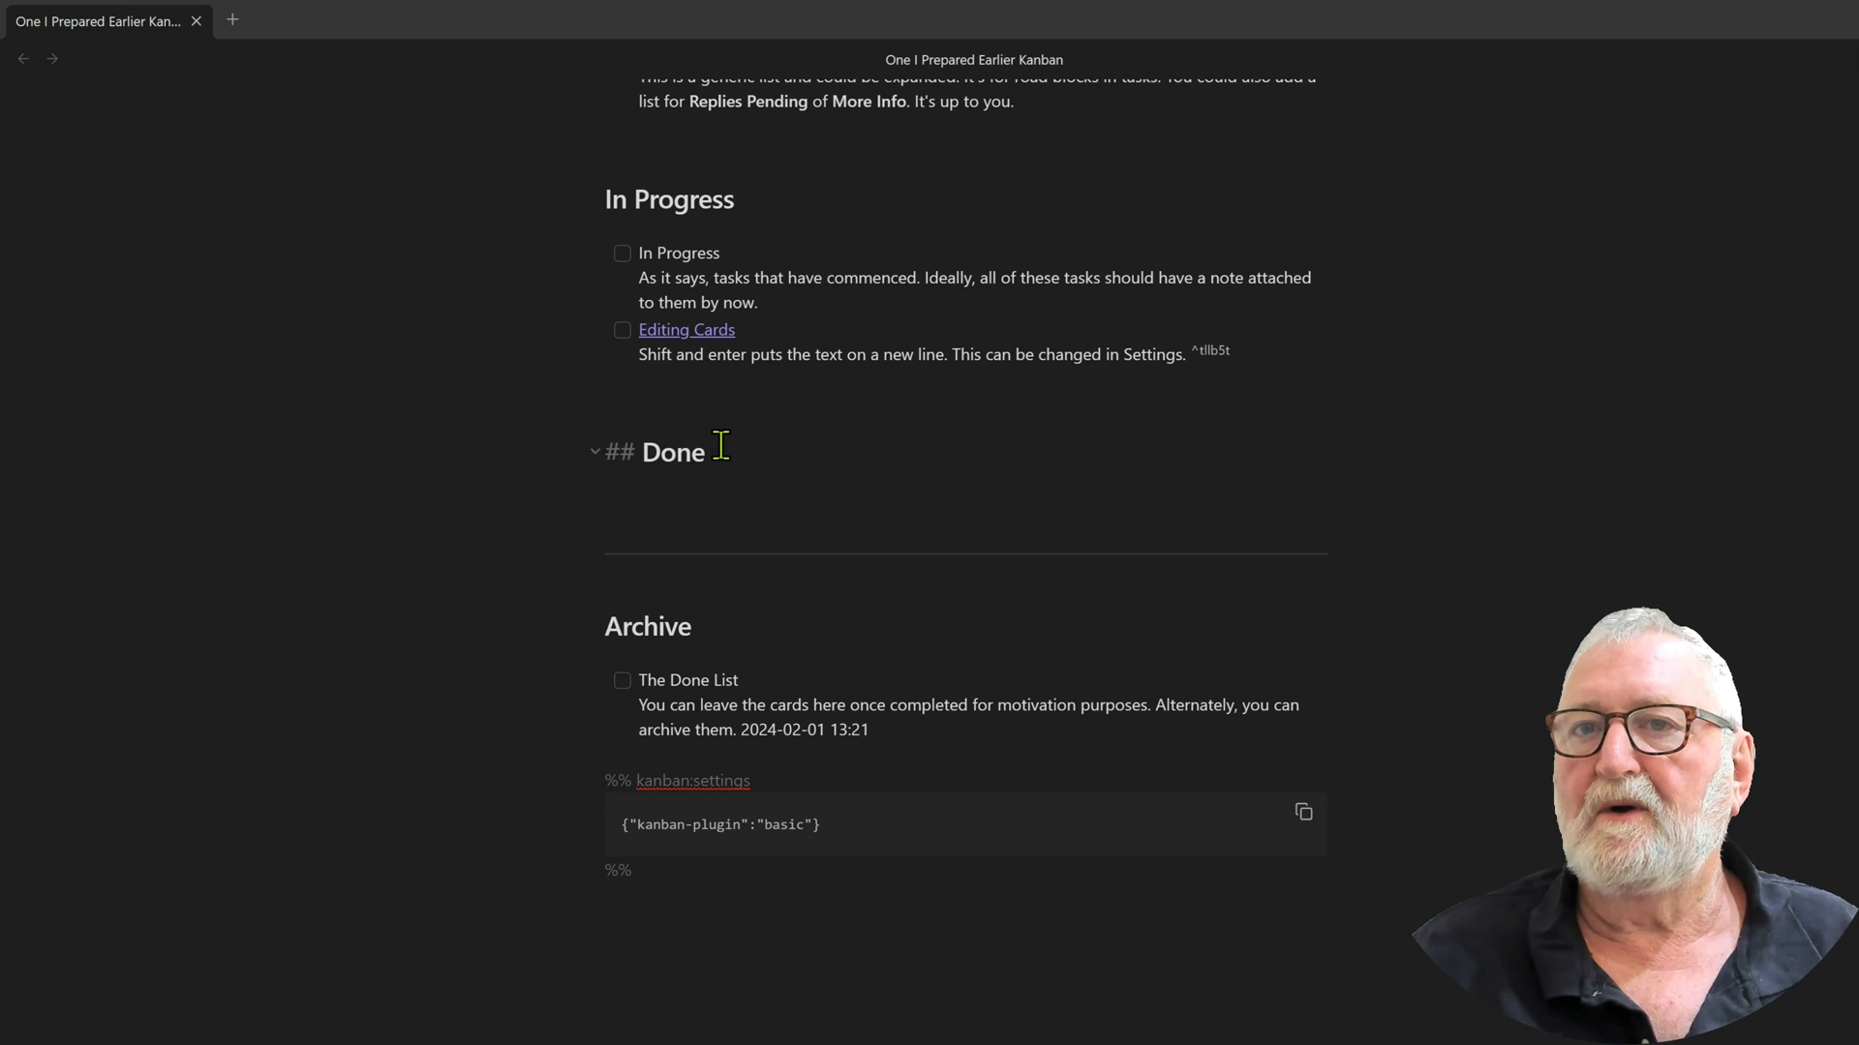
scroll(833, 445, "up", 2)
left_click(646, 339)
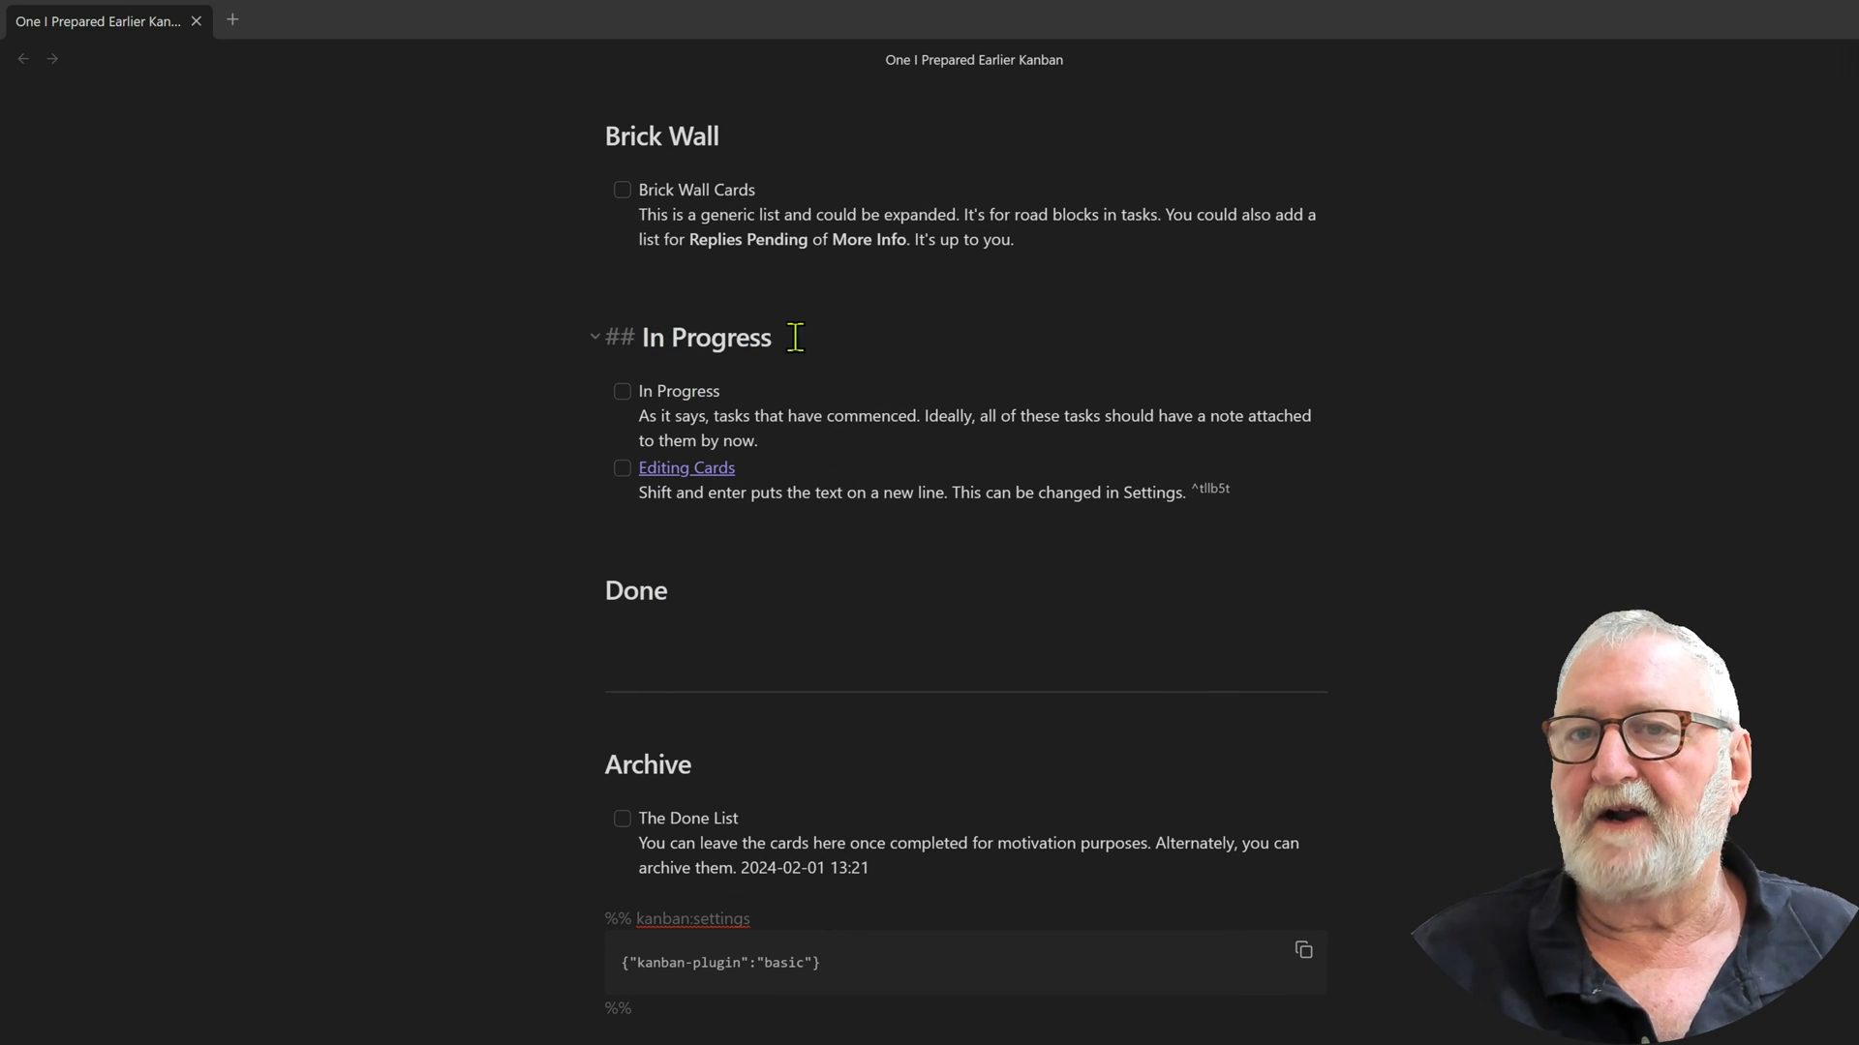
left_click(724, 600)
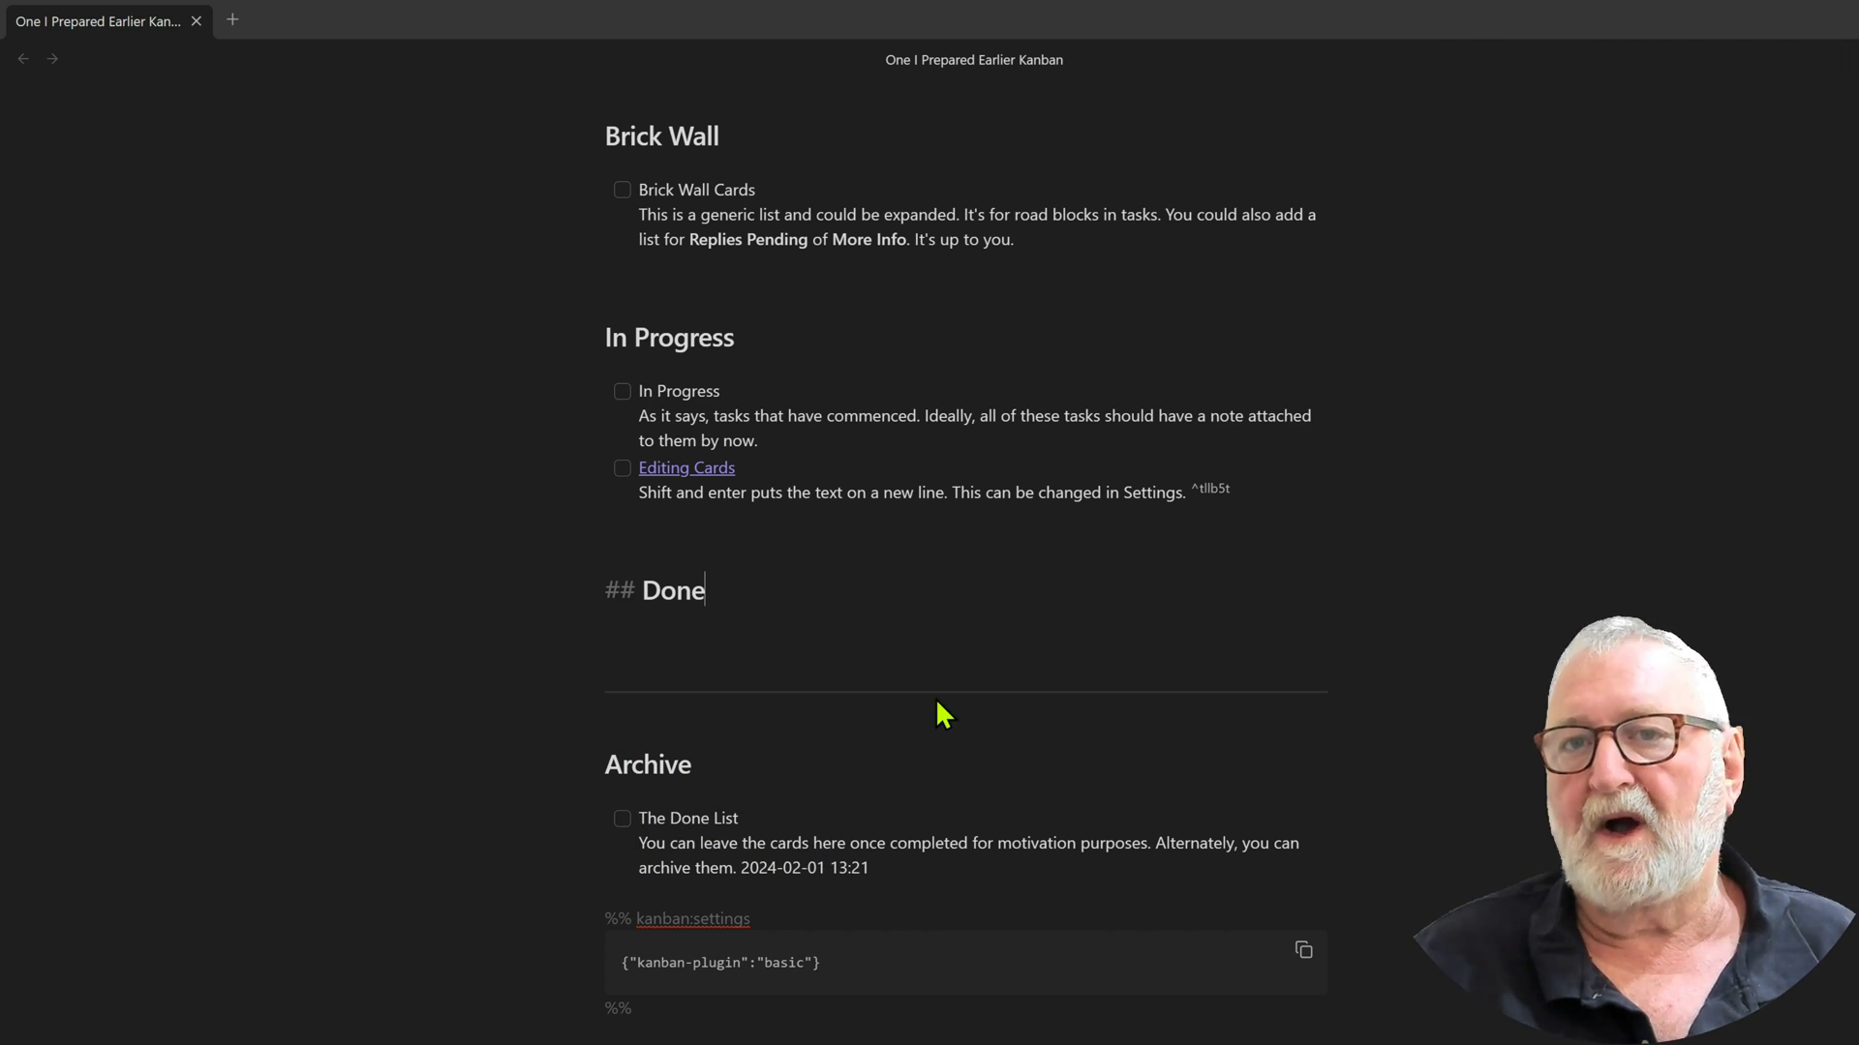
left_click(735, 869)
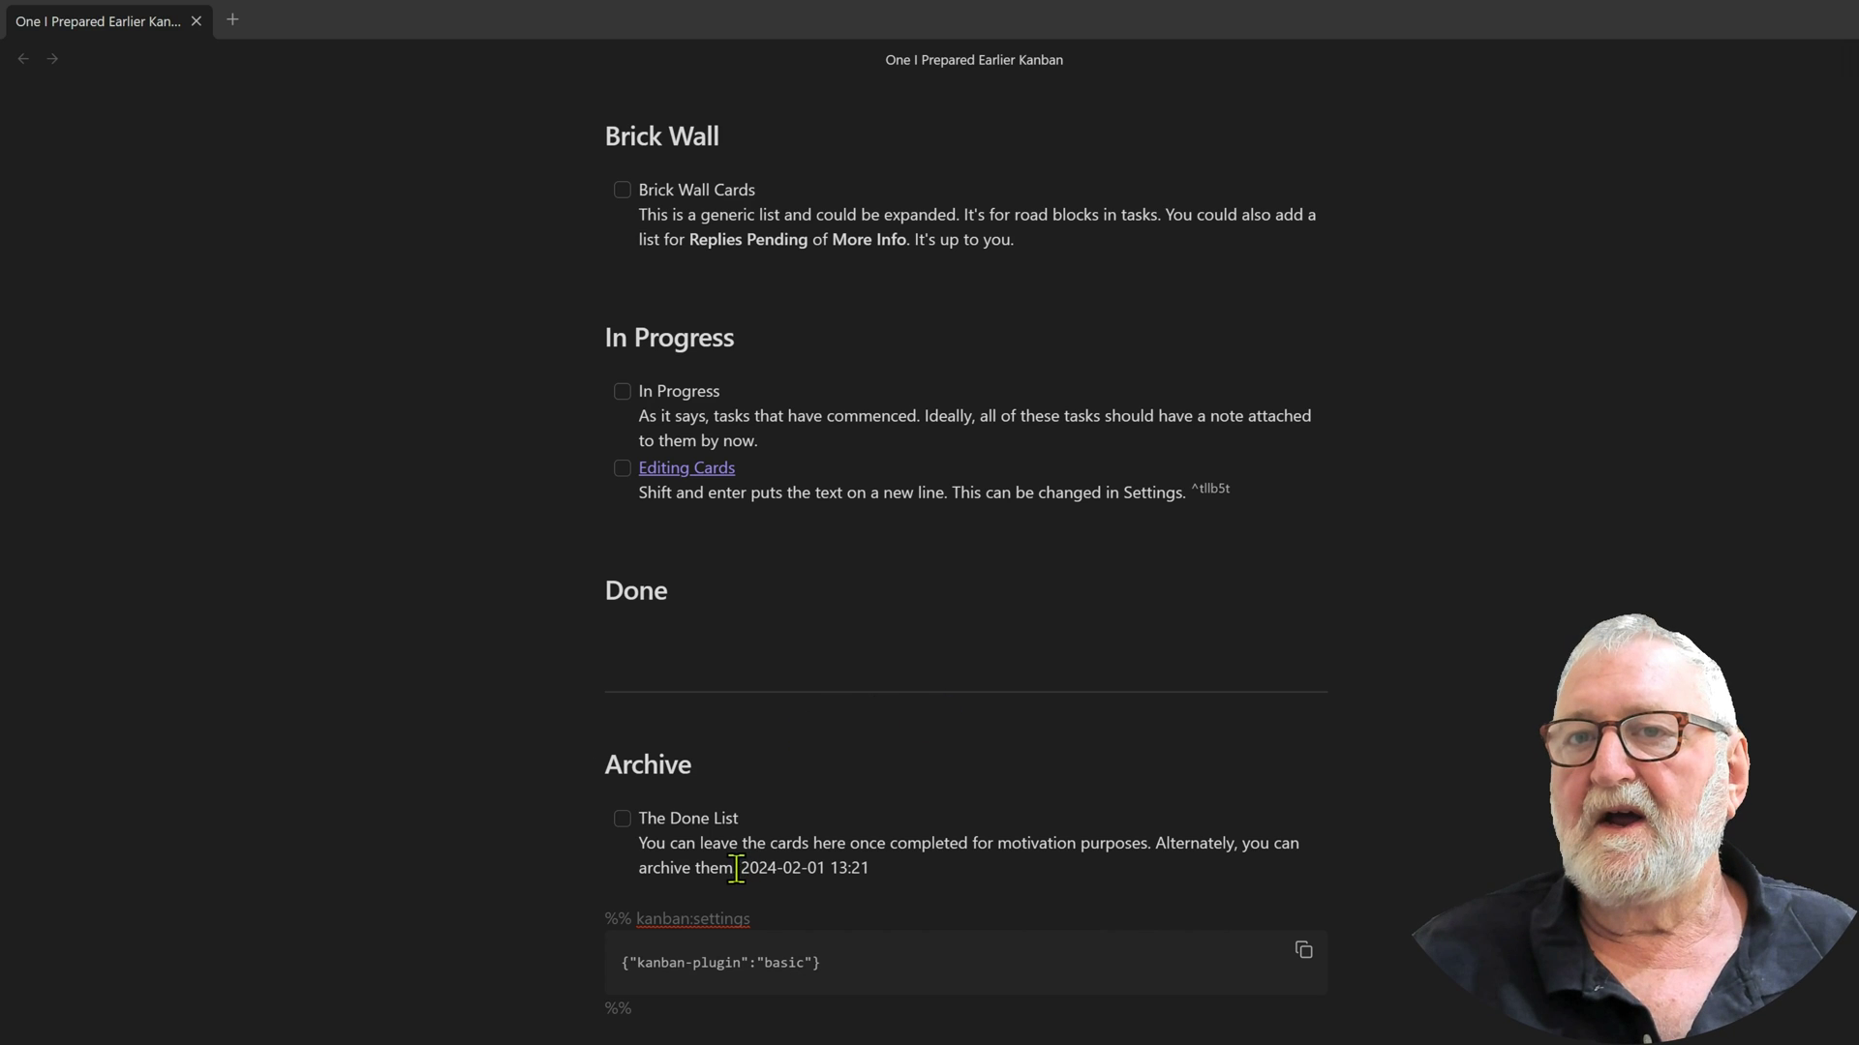
left_click(1054, 868)
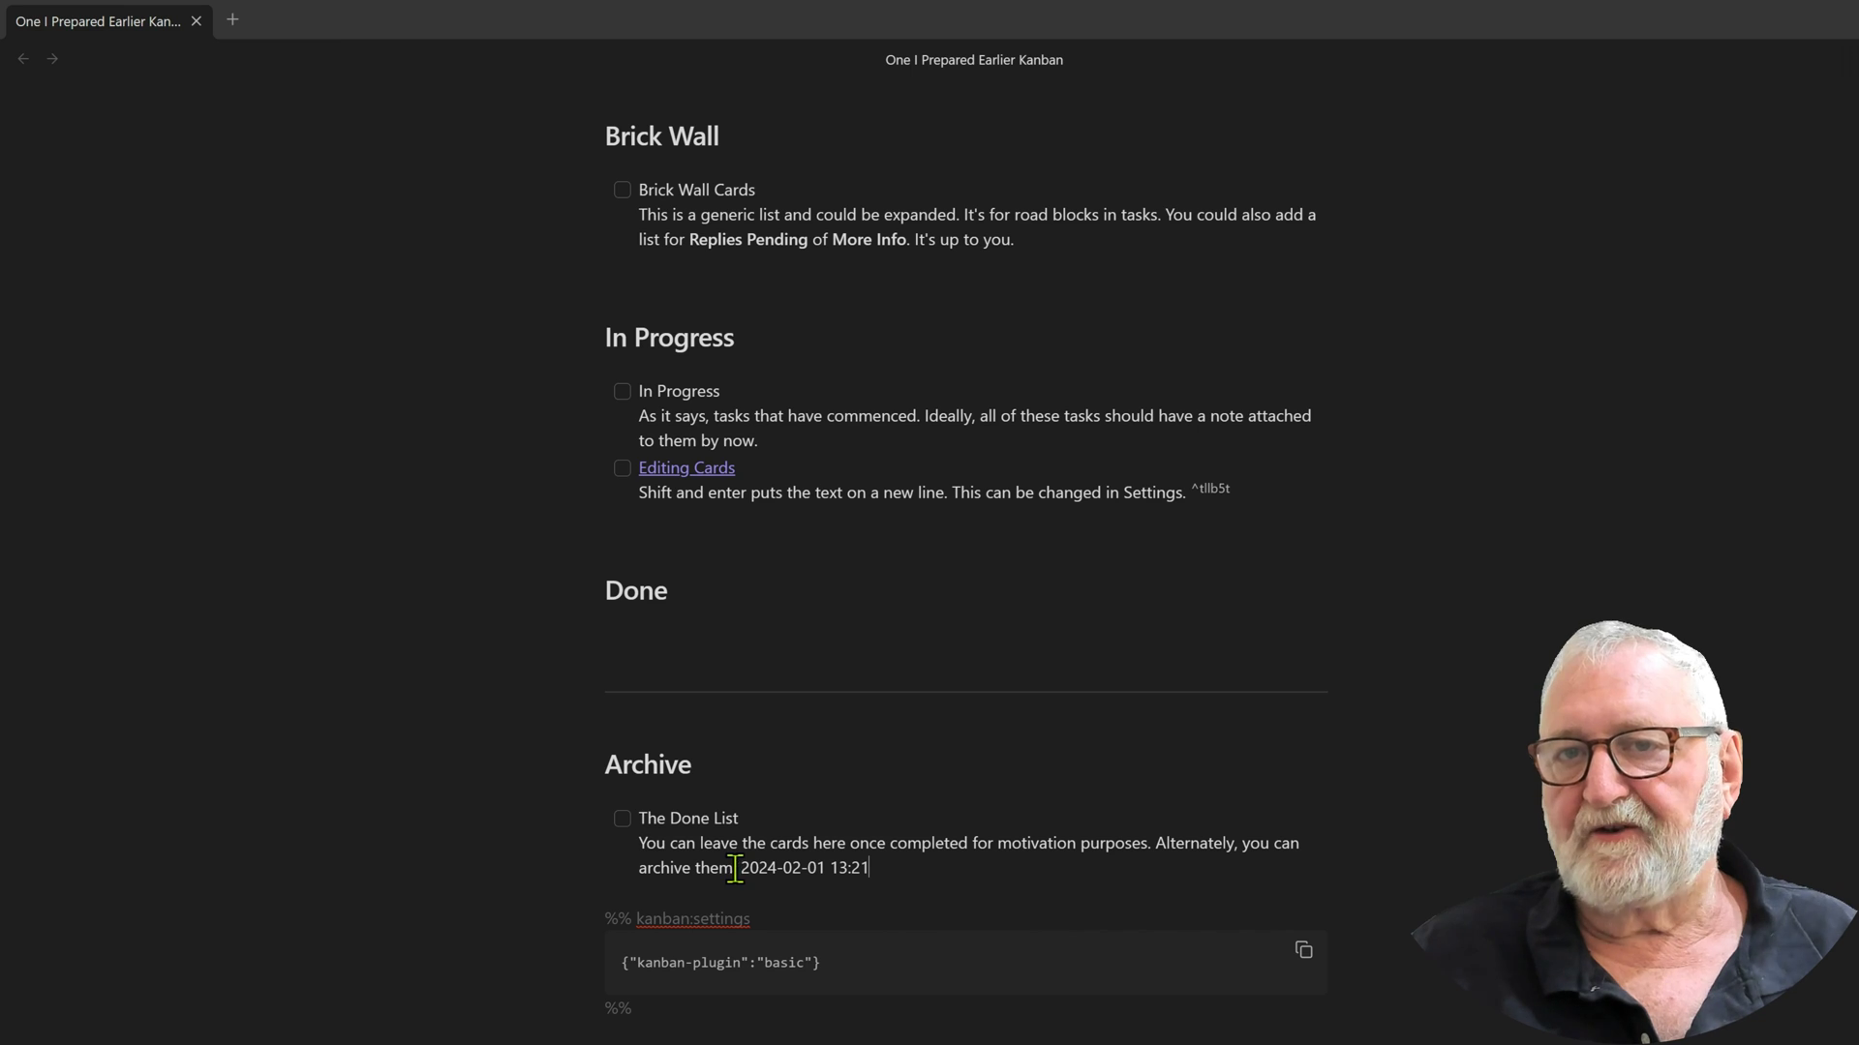
Paste The Done List card's markdown under ## Done, delete its archived copy, and return to board view.
left_click_drag(733, 867, 543, 830)
key("ctrl+c")
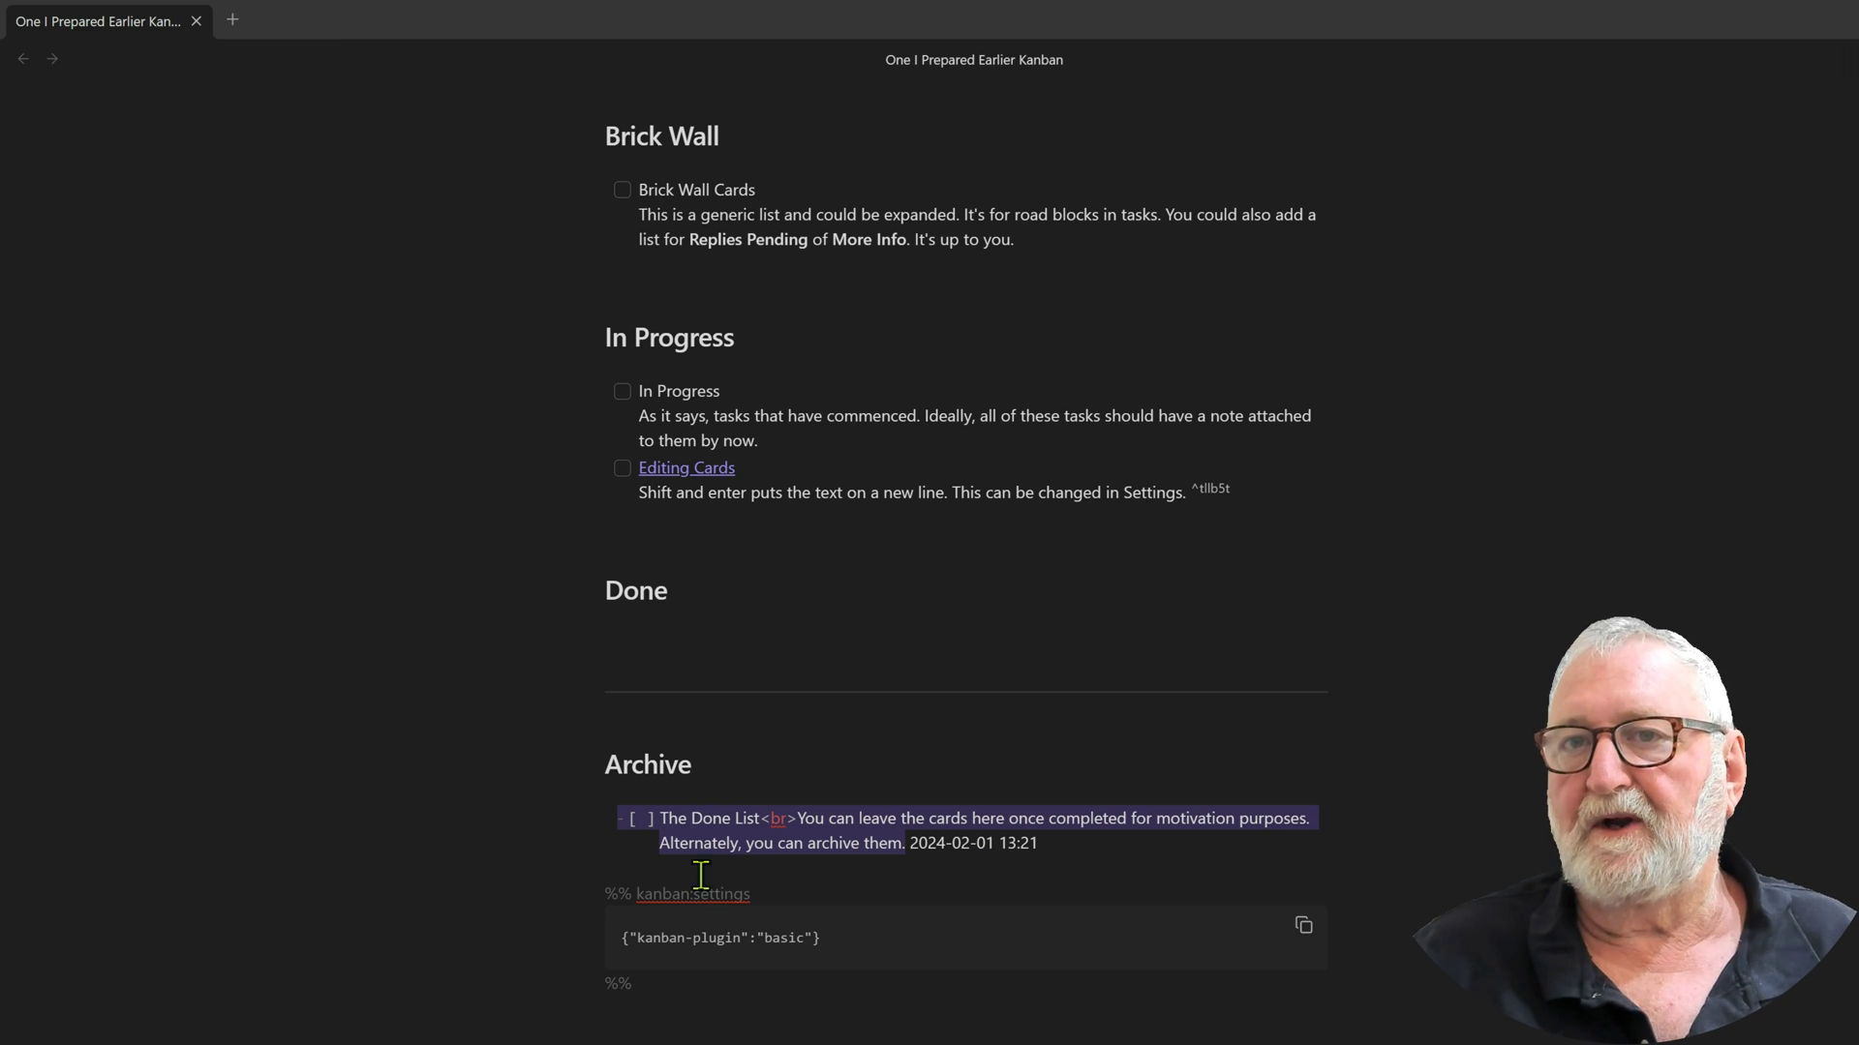
left_click(718, 629)
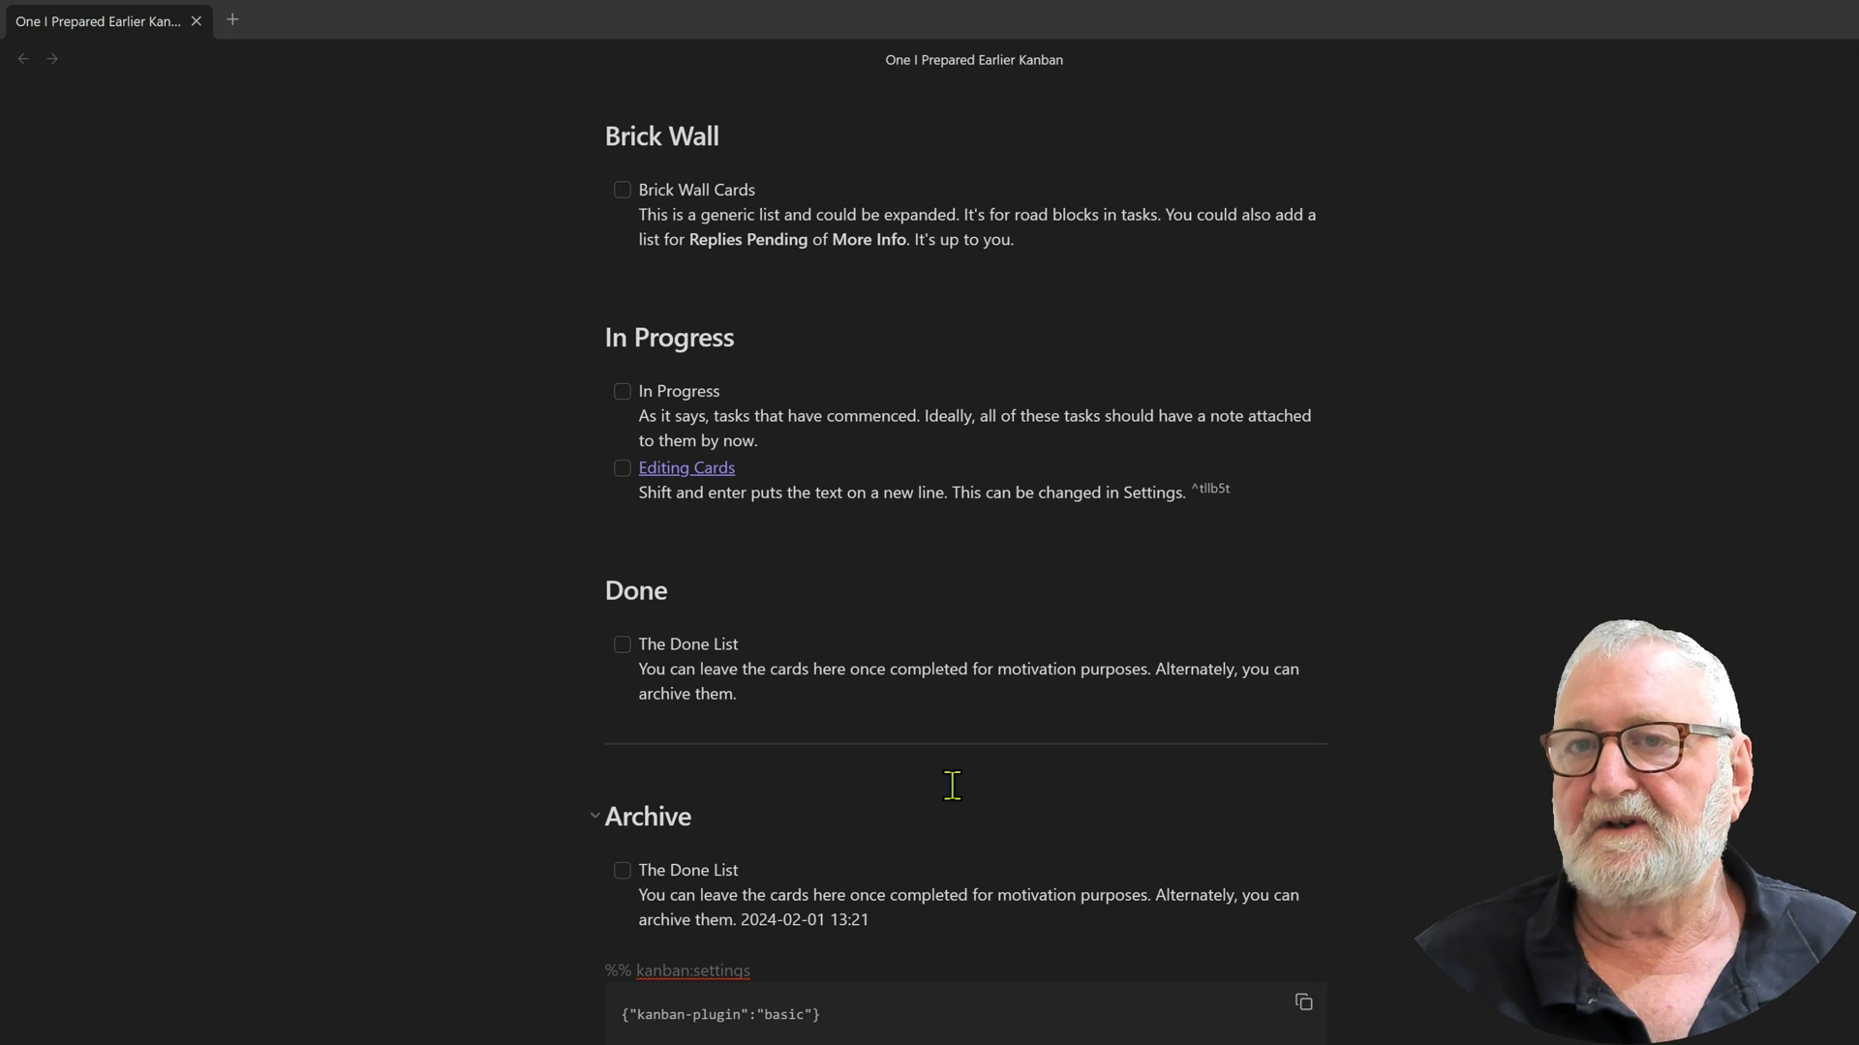
key("ctrl+v")
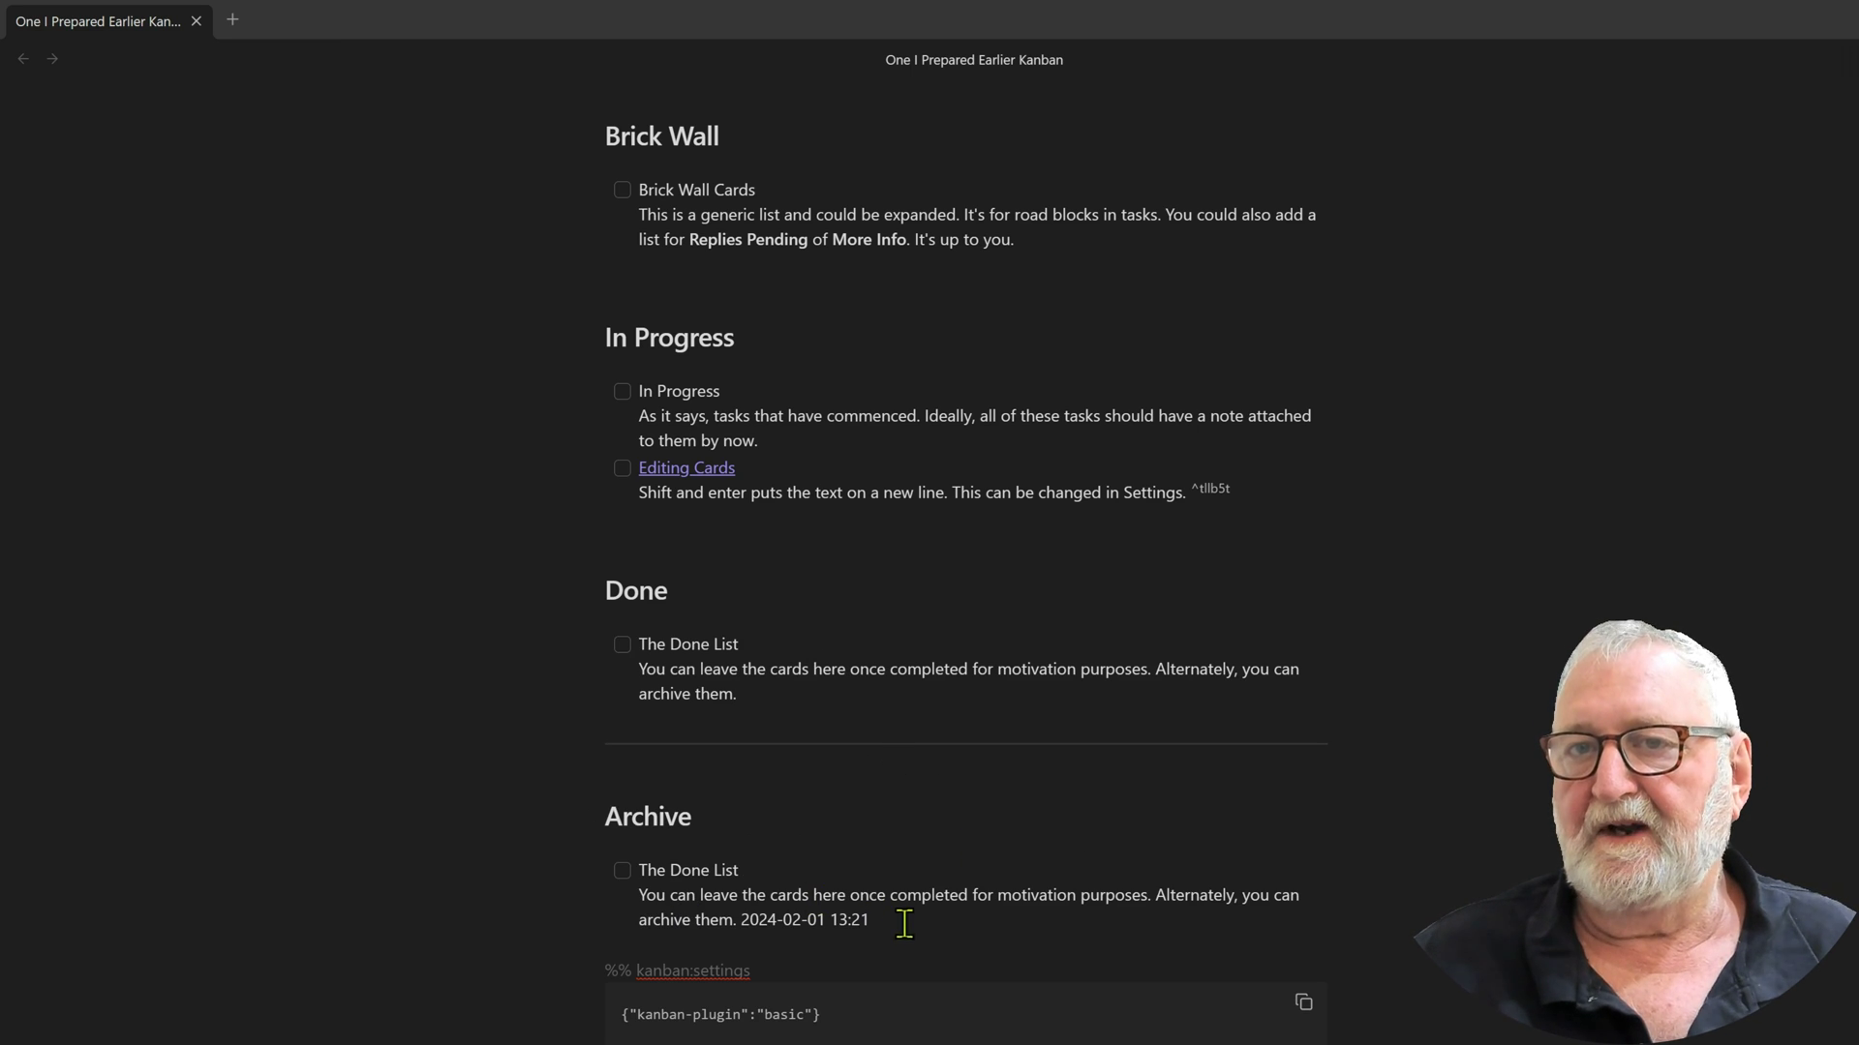
left_click_drag(871, 922, 509, 856)
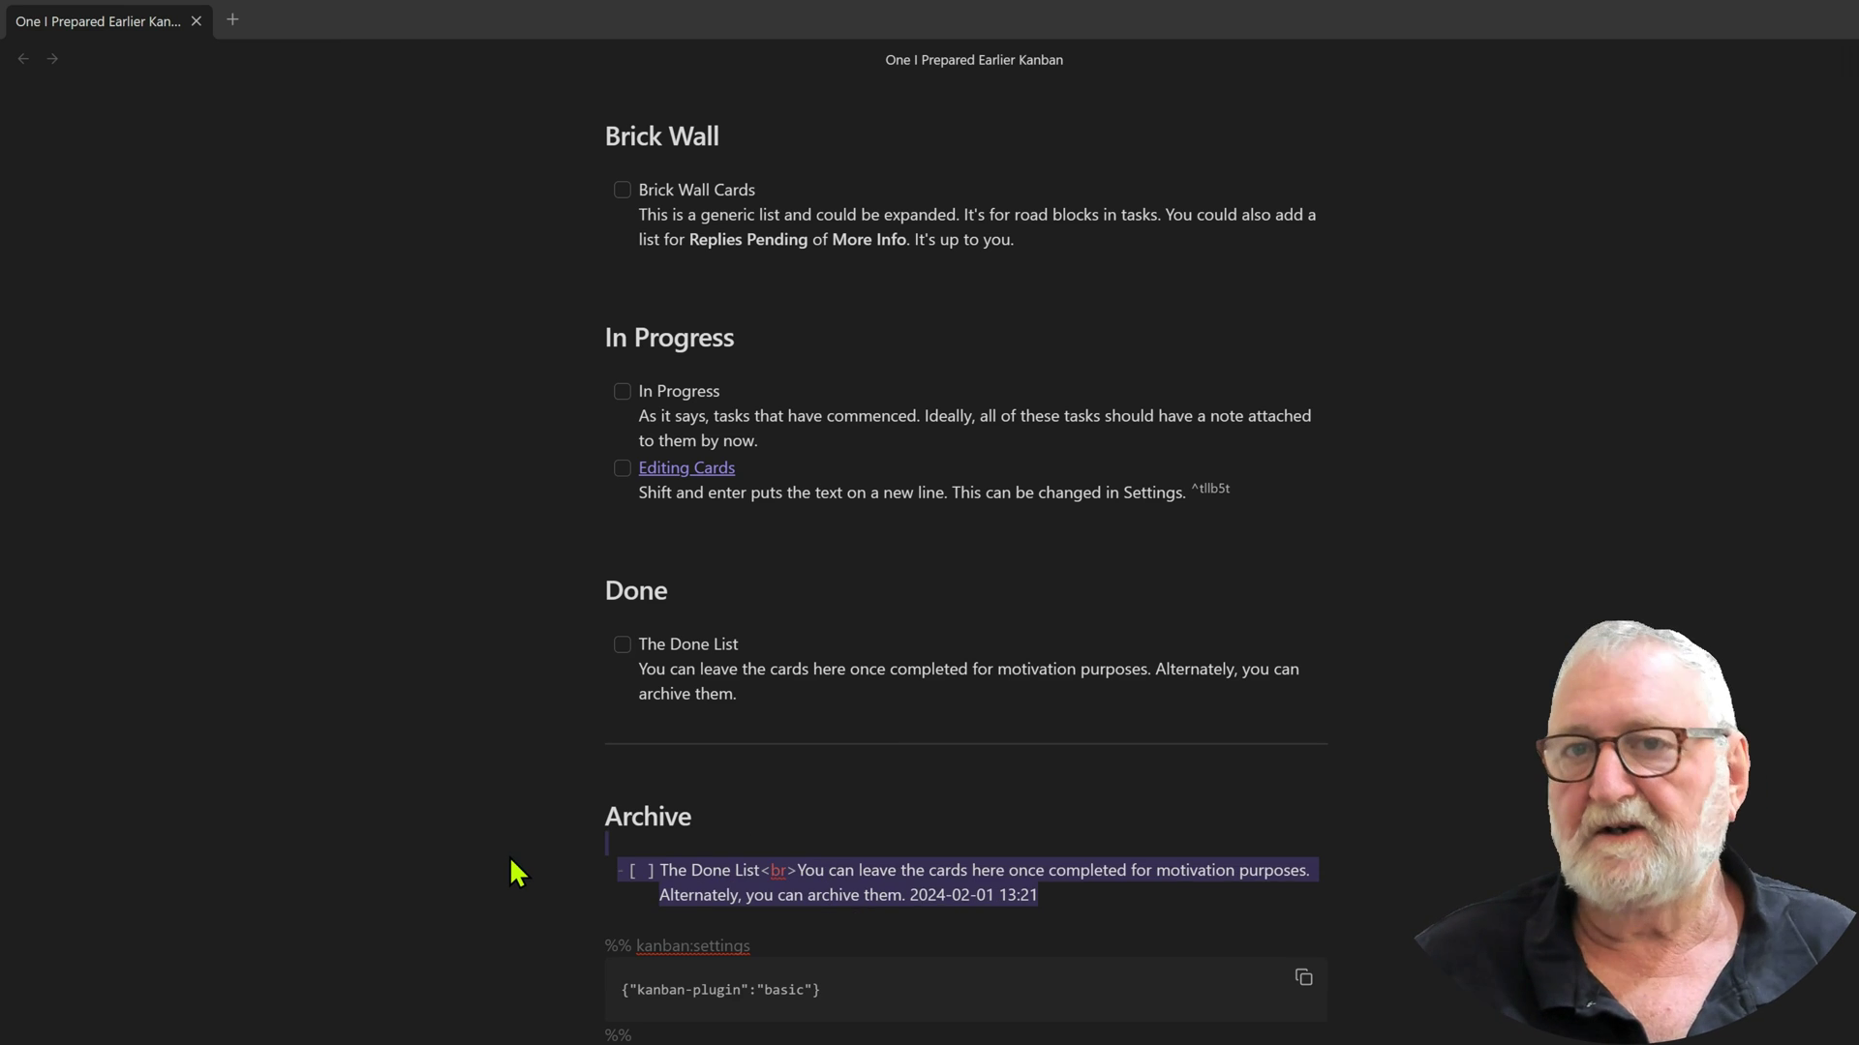
key("BackSpace")
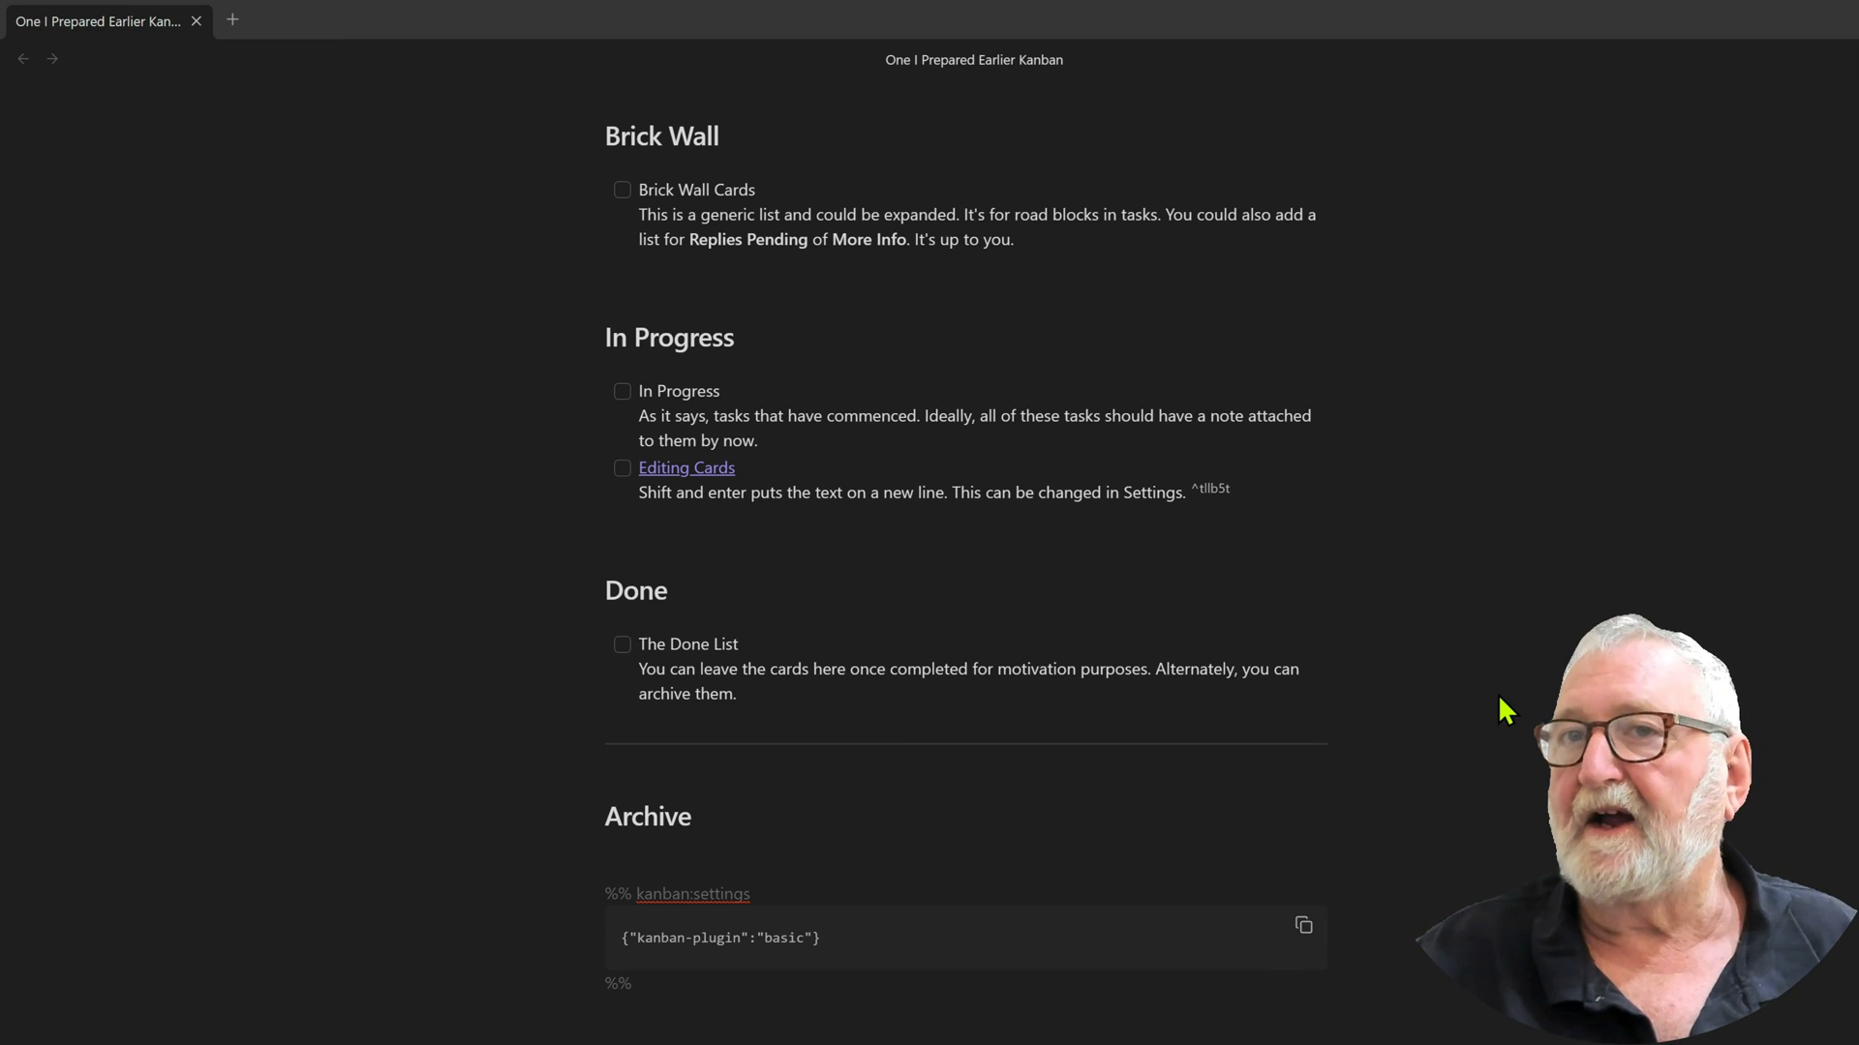
key("ctrl+e")
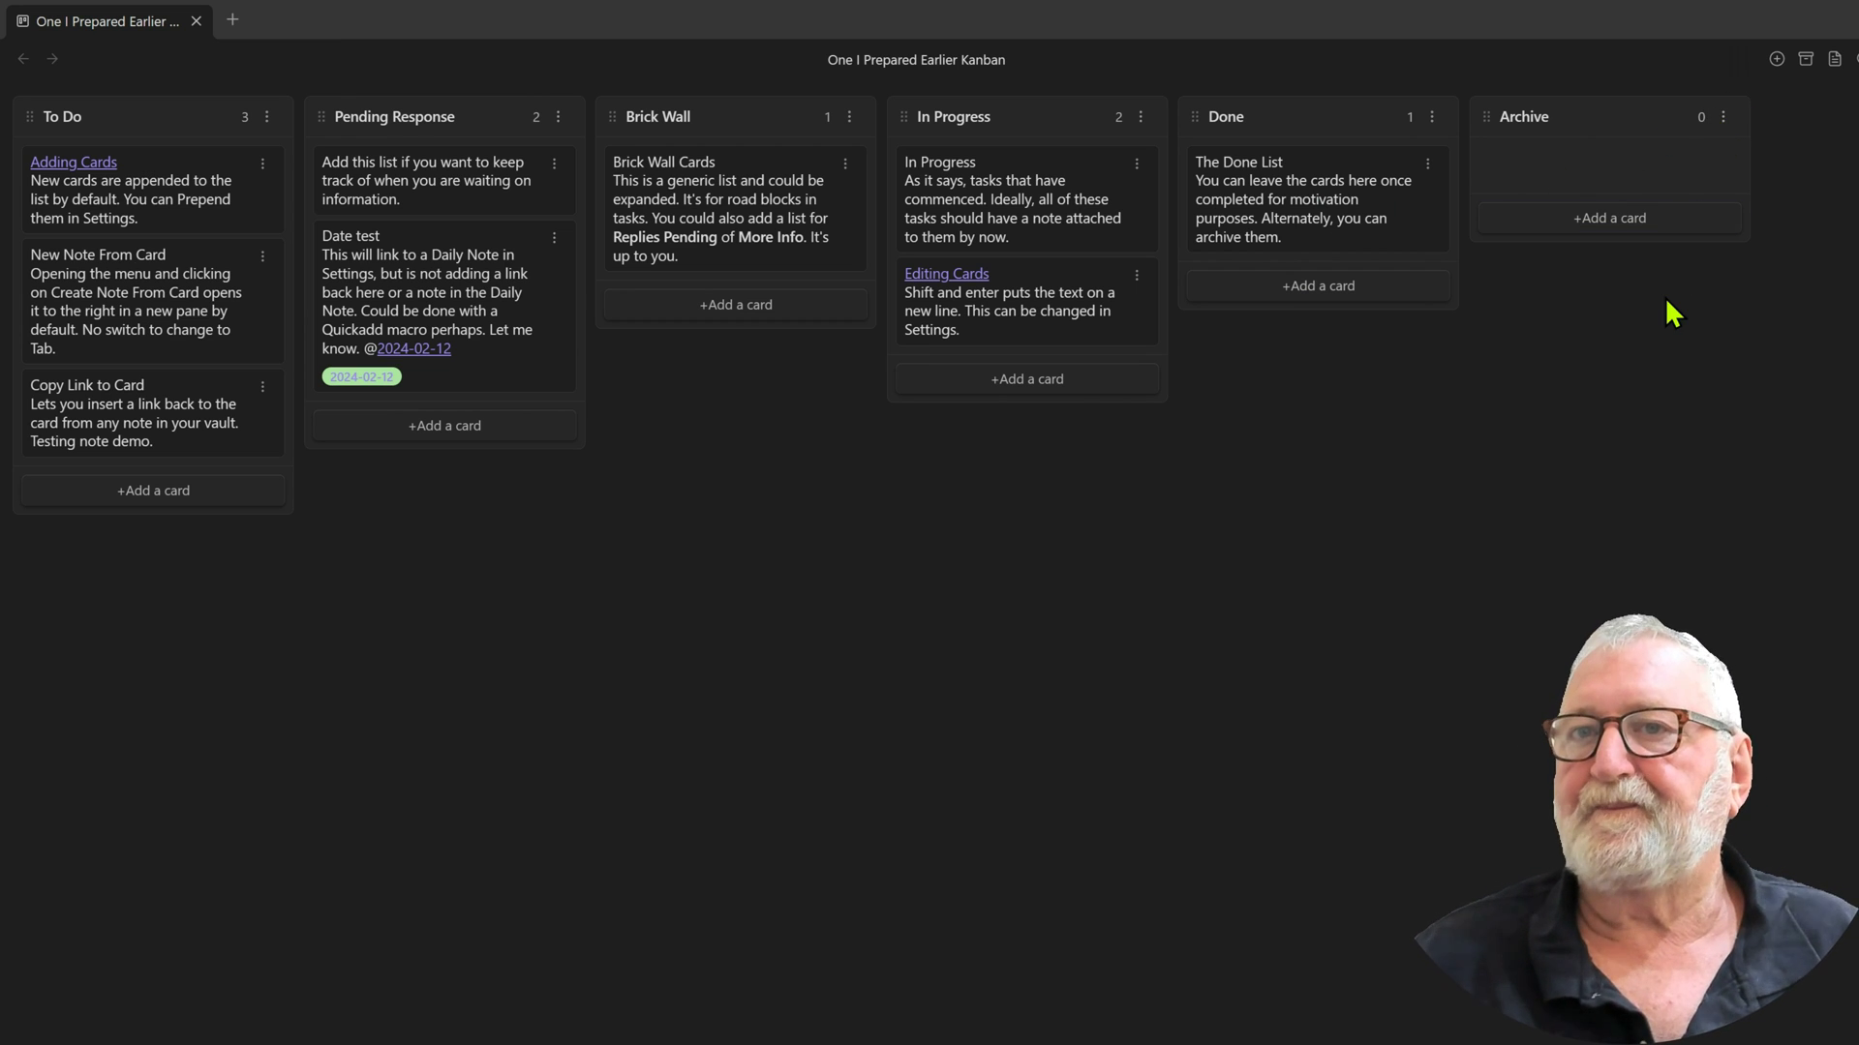
In markdown view, delete the *** divider under Done and the ## Archive heading.
key("ctrl+e")
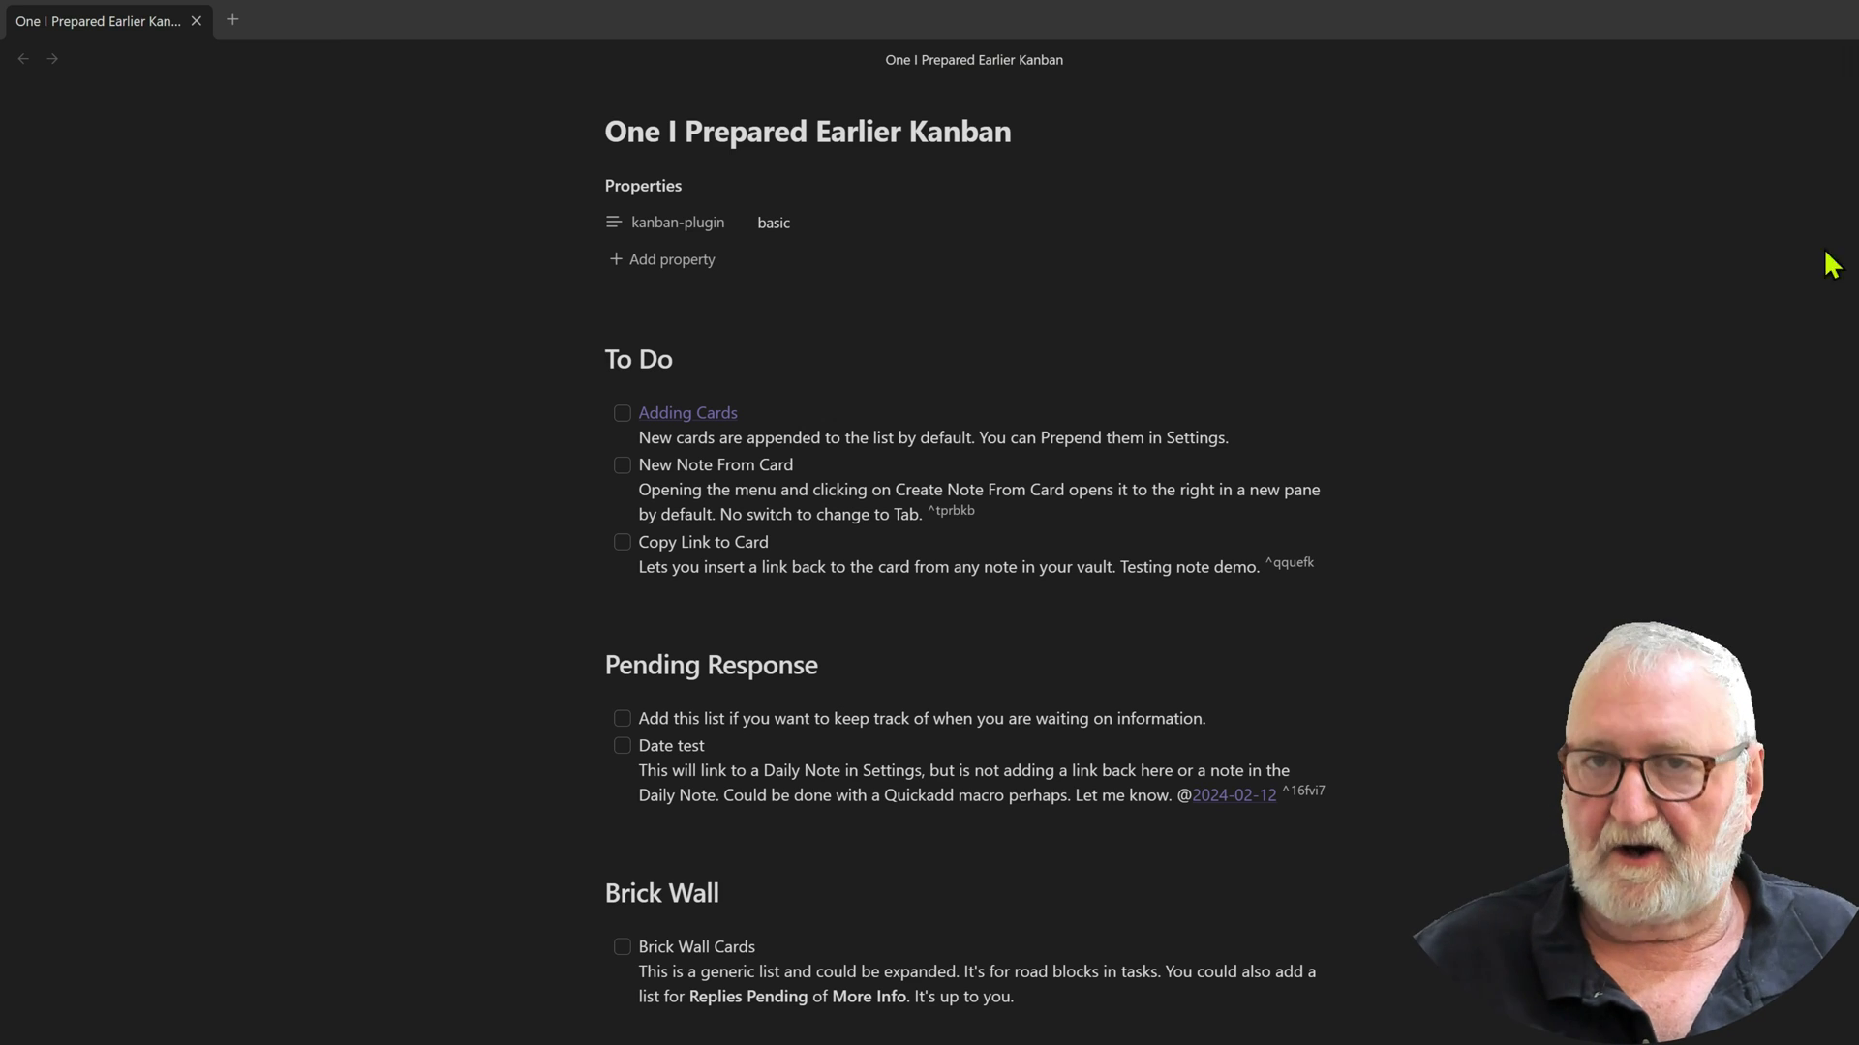
scroll(1606, 411, "down", 8)
scroll(1607, 401, "down", 5)
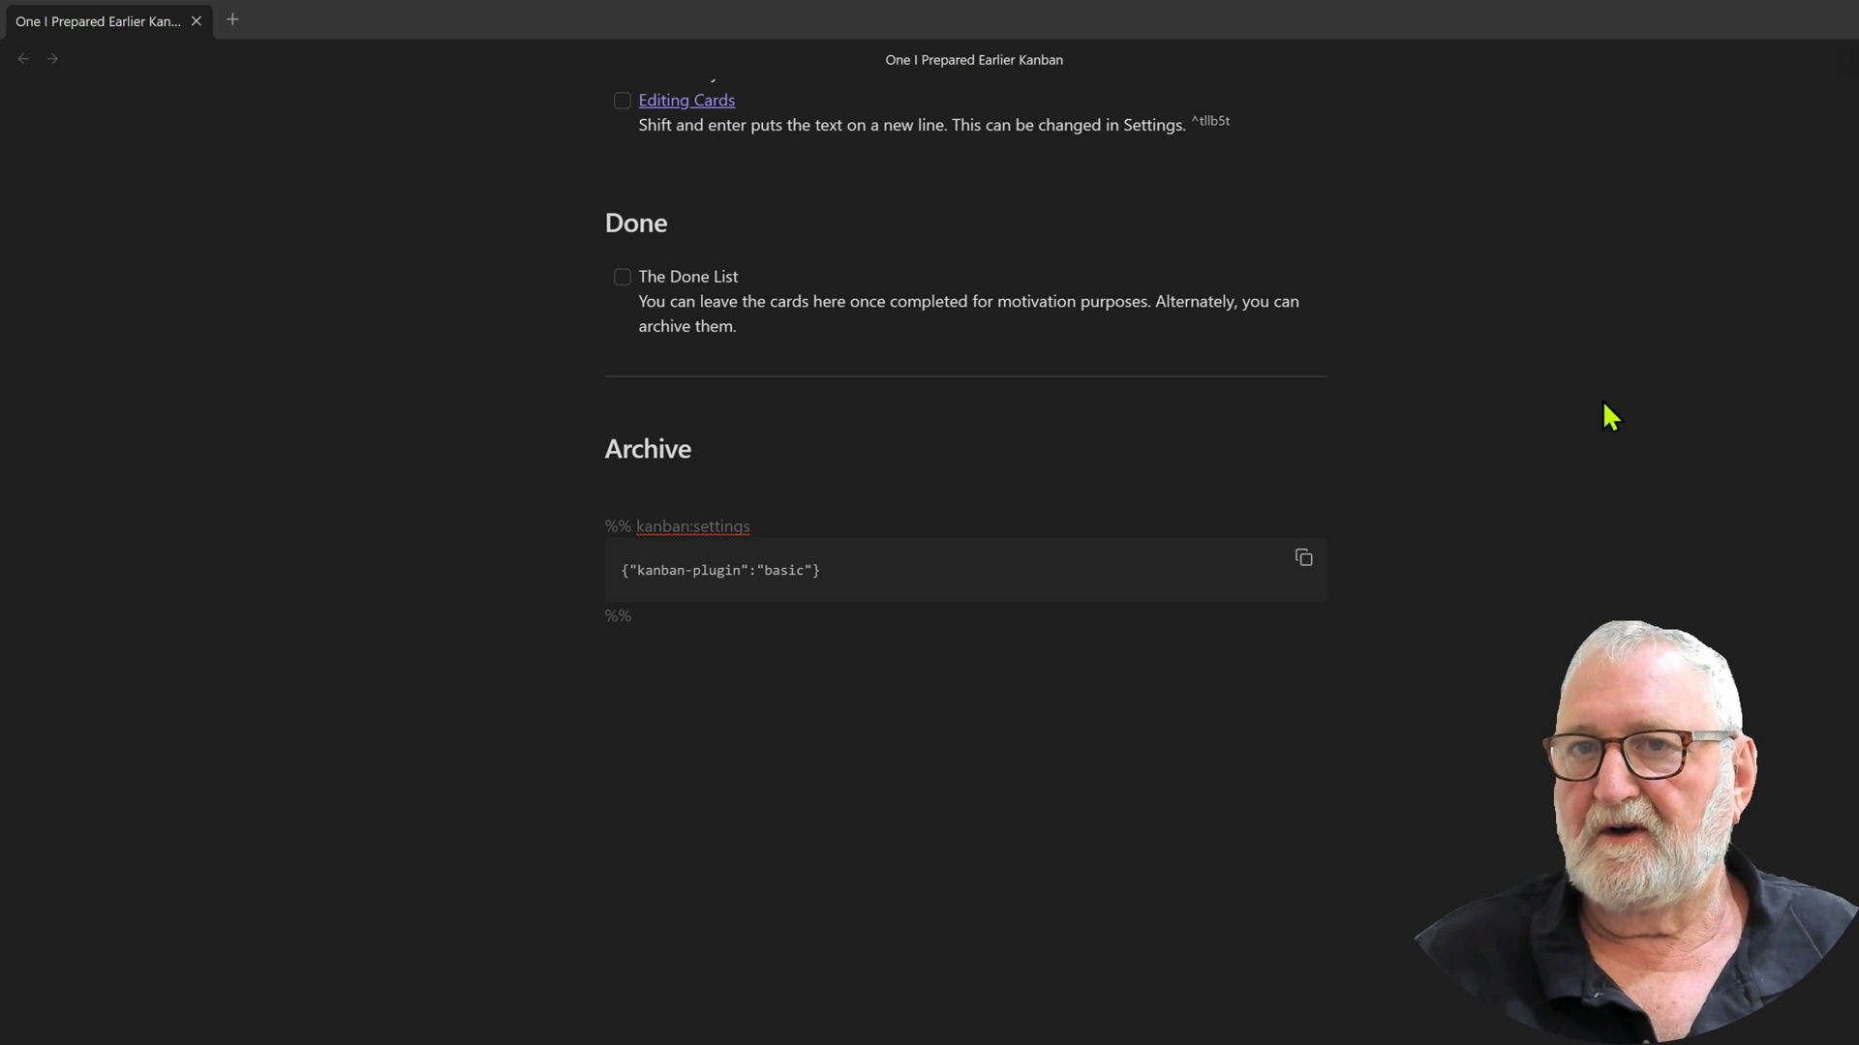
left_click(635, 374)
key("BackSpace")
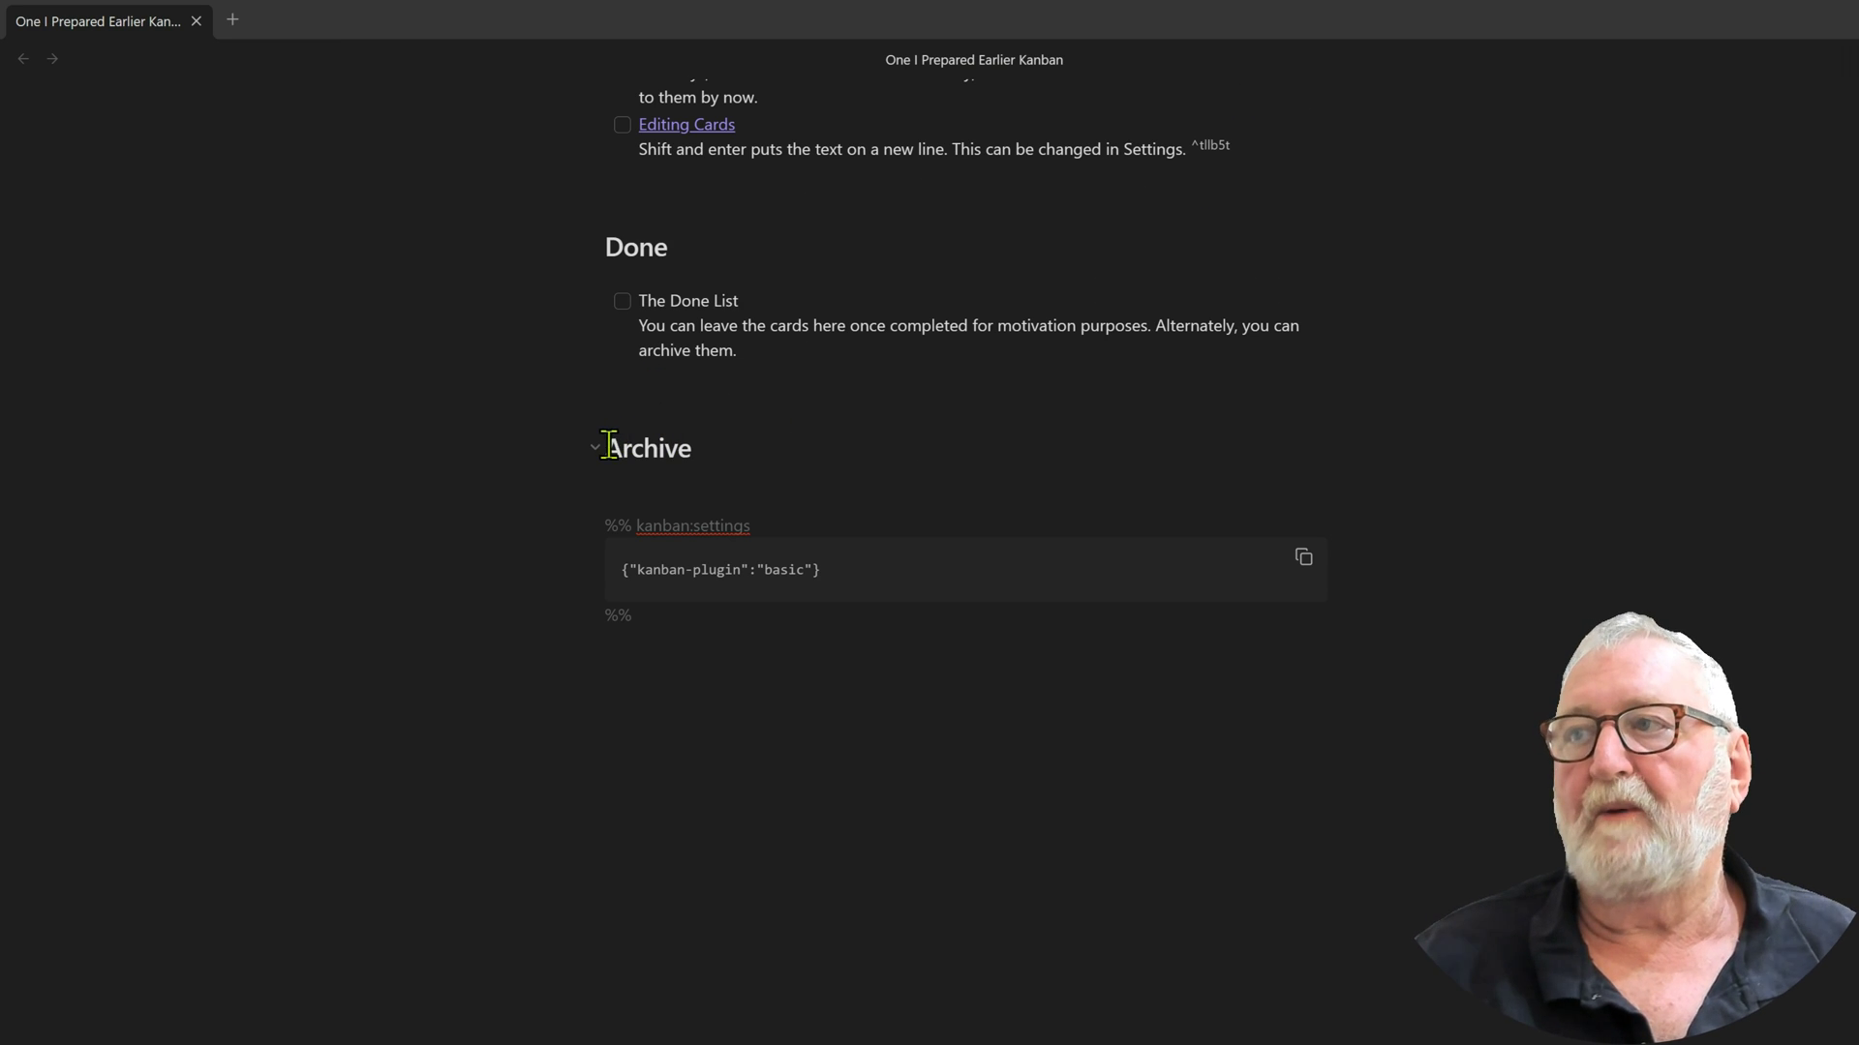
left_click_drag(606, 444, 532, 473)
key("BackSpace")
key("ctrl+e")
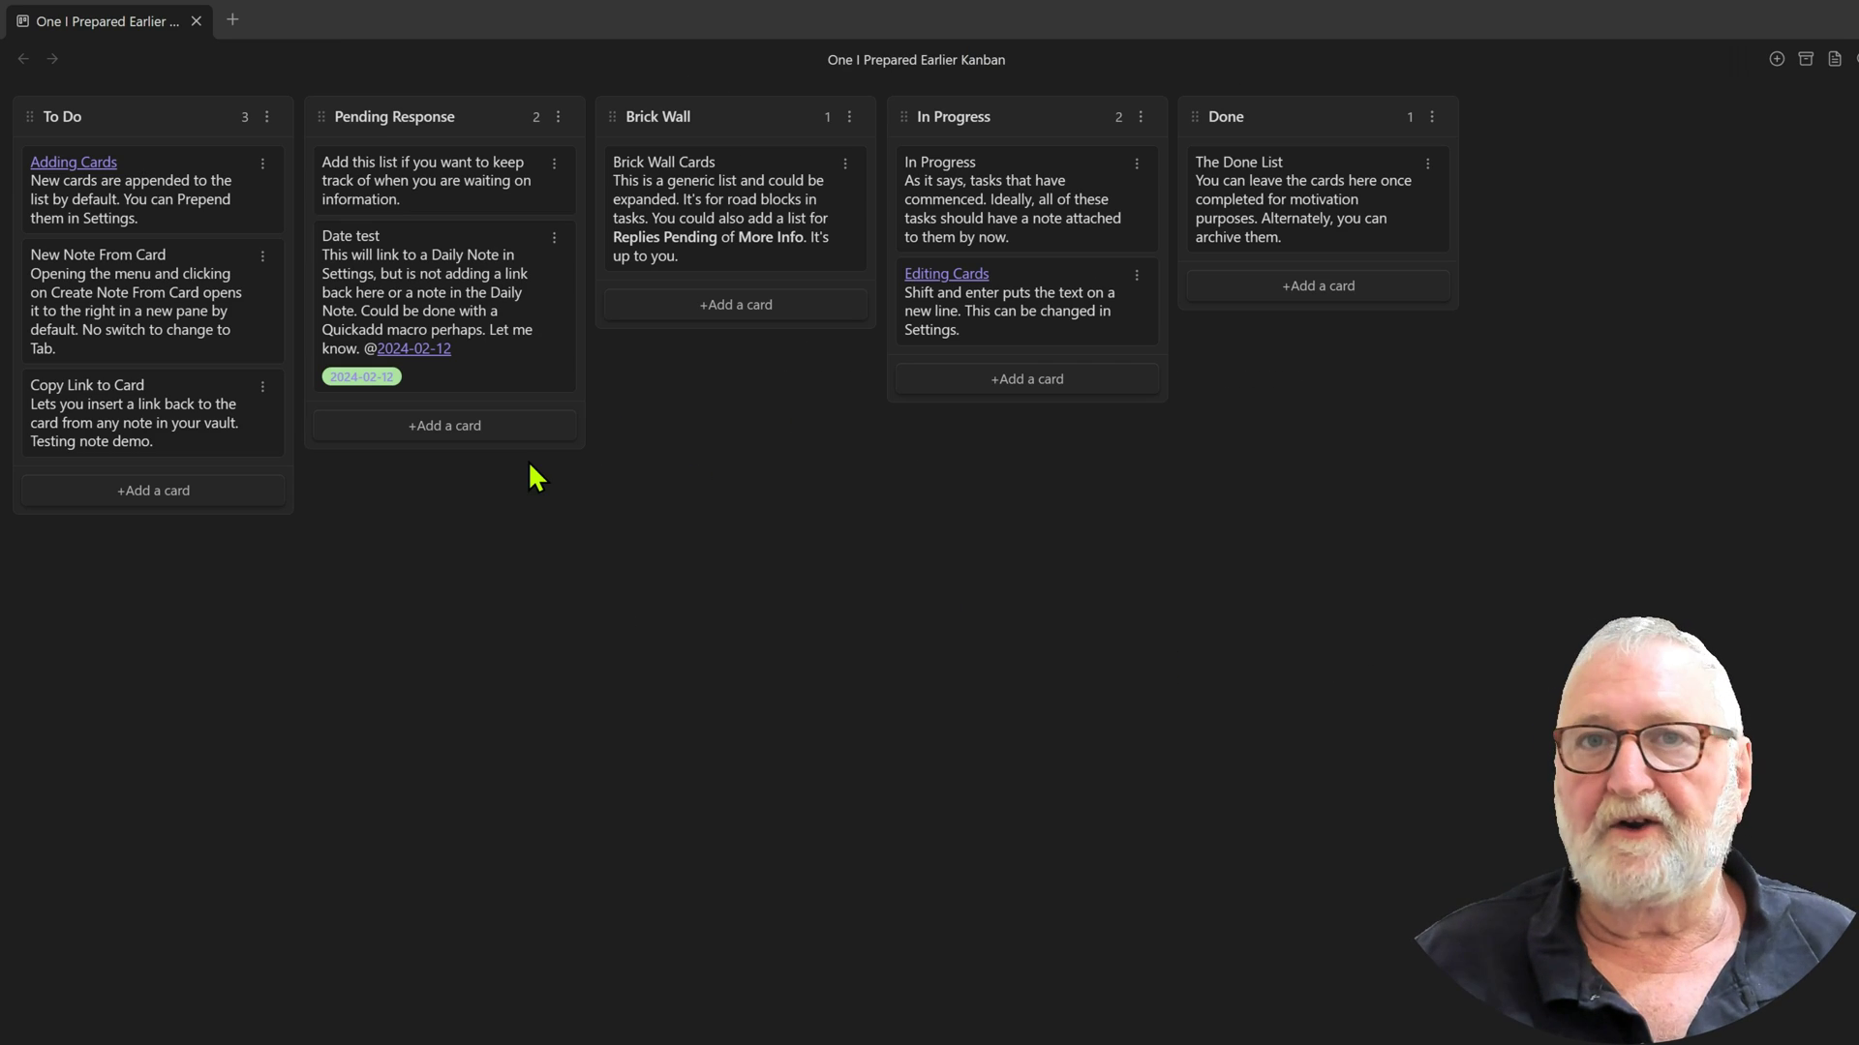